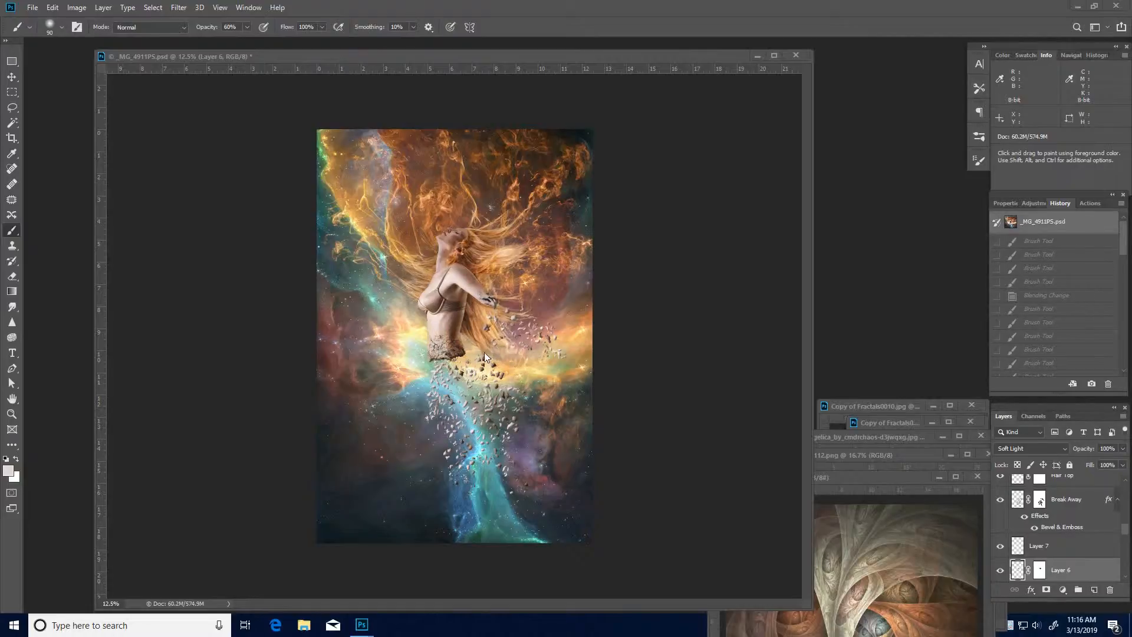
- On the Main copy 2 layer, remove the bra's shoulder strap with content-aware Spot Healing Brush strokes
{"action": "left_click", "coordinate": [454, 307]}
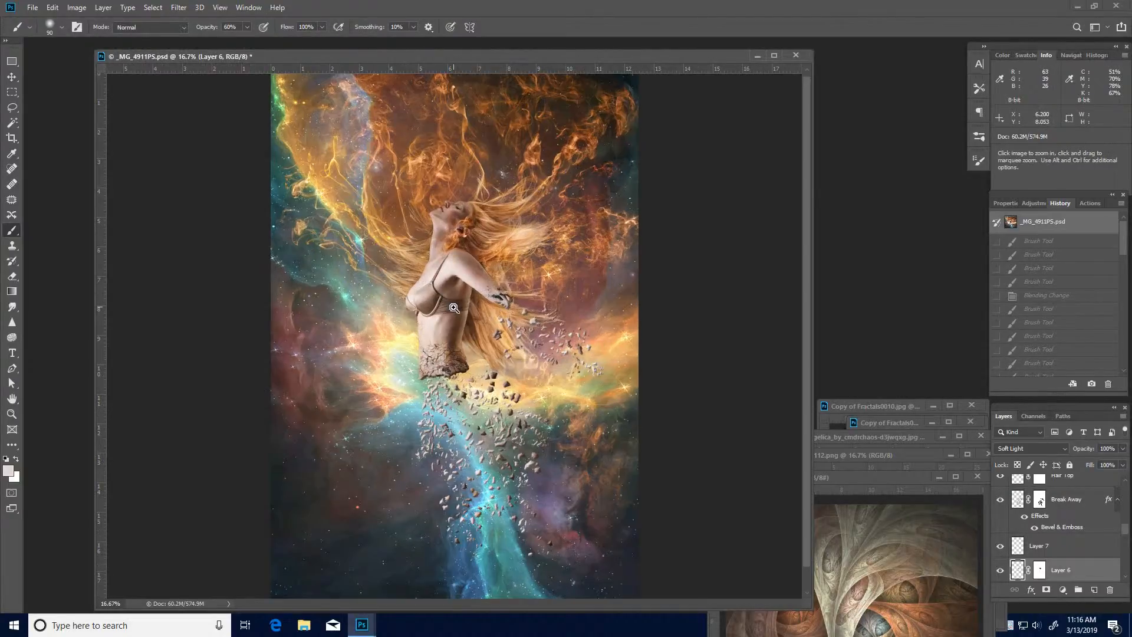
{"action": "left_click", "coordinate": [461, 340]}
{"action": "scroll", "coordinate": [448, 307], "scroll_direction": "up", "scroll_amount": 3}
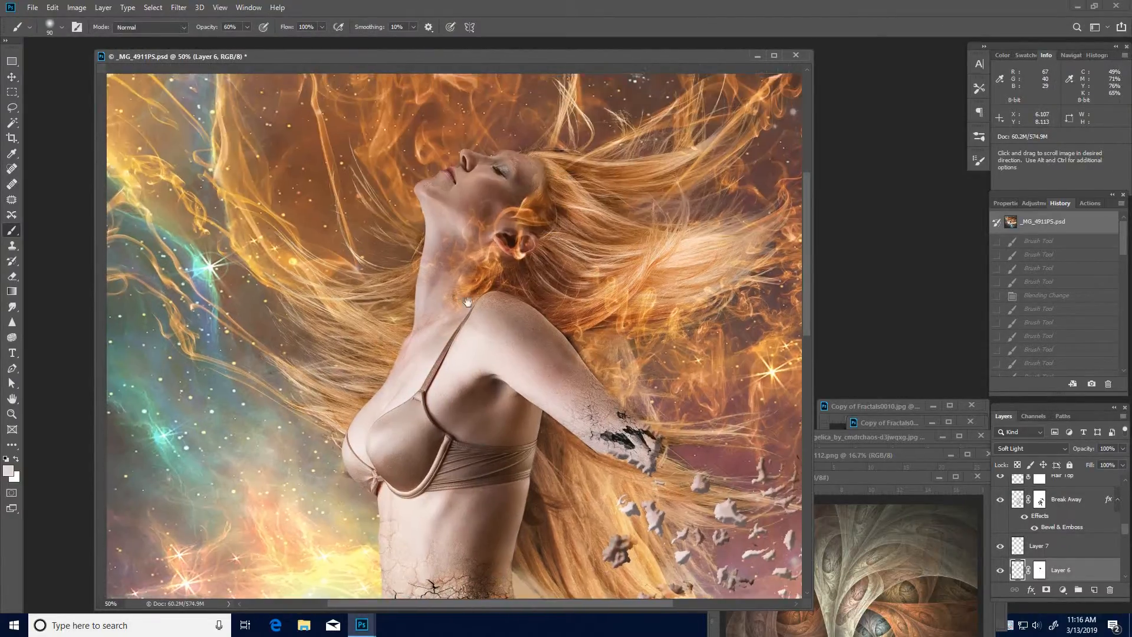
{"action": "left_click", "coordinate": [504, 377]}
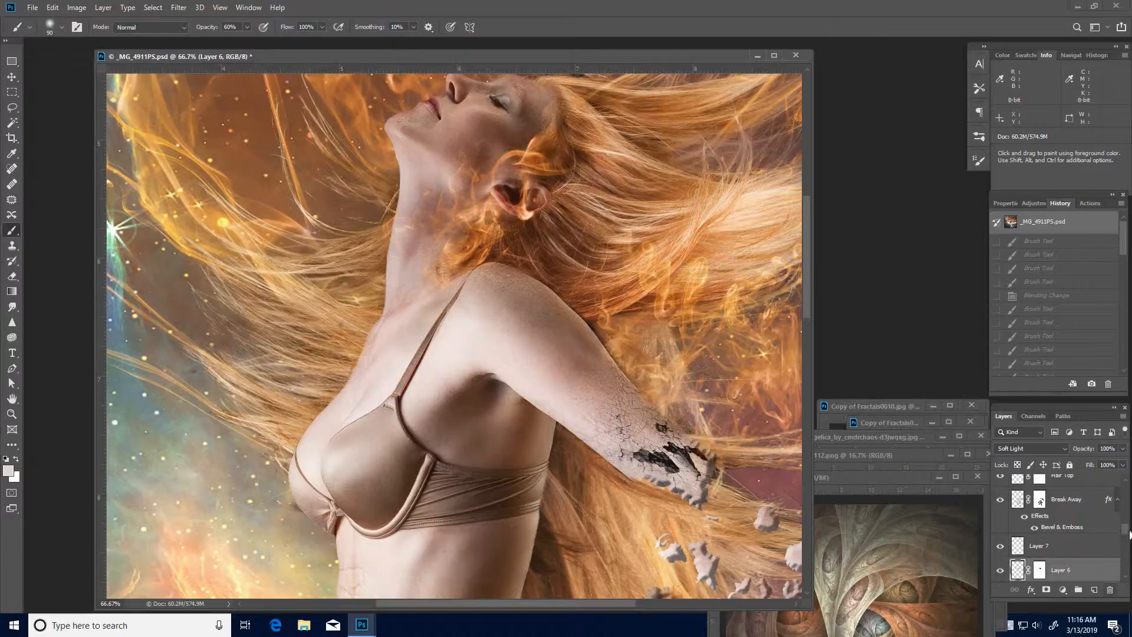
{"action": "left_click_drag", "start_coordinate": [1126, 533], "coordinate": [1126, 553]}
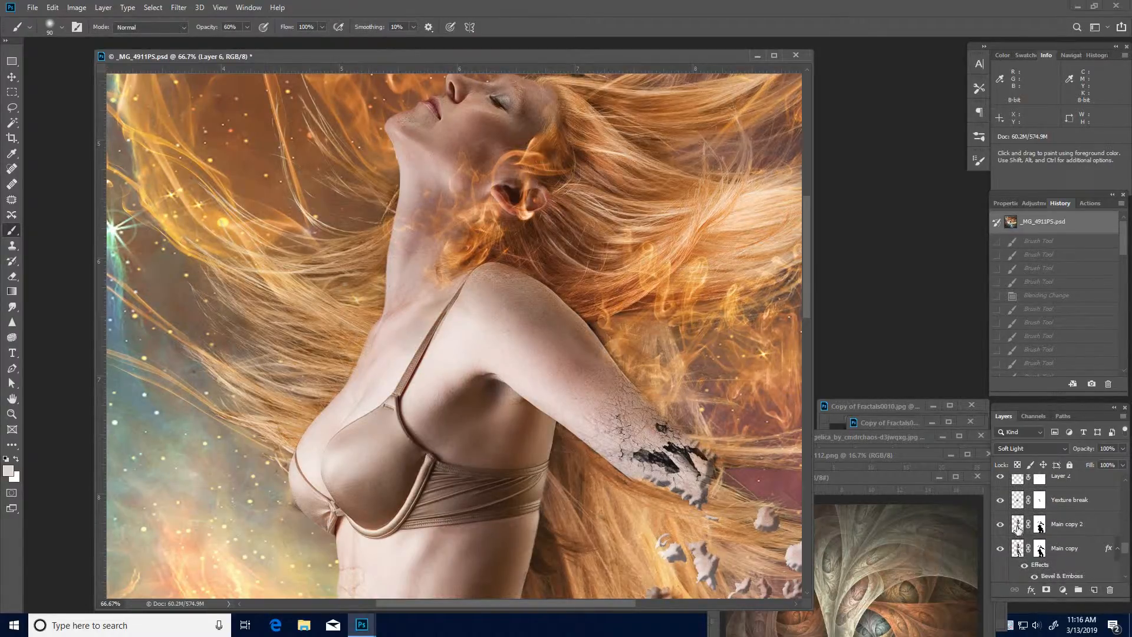
{"action": "left_click", "coordinate": [1019, 527]}
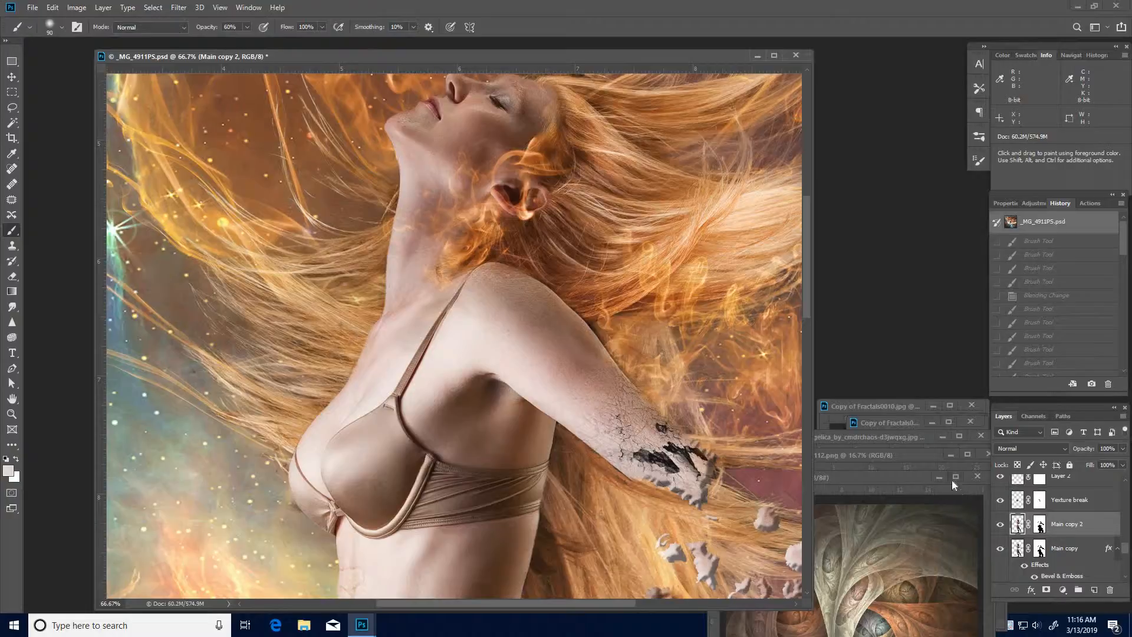
{"action": "key", "text": "j"}
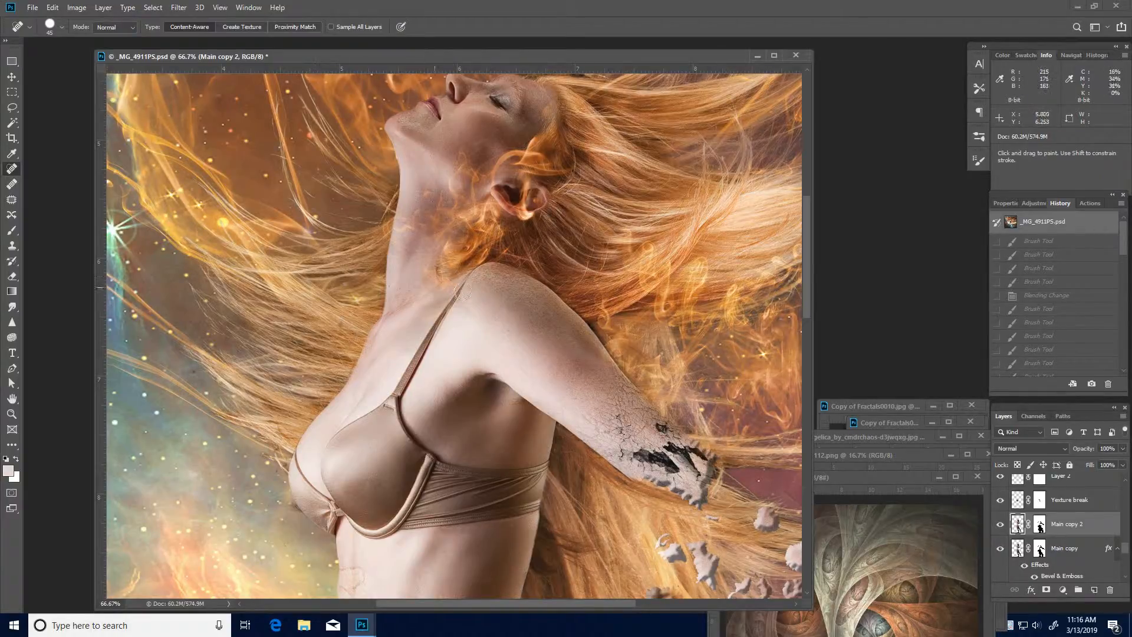
{"action": "mouse_move", "coordinate": [445, 317]}
{"action": "left_mouse_down"}
{"action": "mouse_move", "coordinate": [400, 387]}
{"action": "mouse_move", "coordinate": [466, 278]}
{"action": "mouse_move", "coordinate": [403, 392]}
{"action": "left_mouse_up"}
{"action": "left_click_drag", "start_coordinate": [424, 339], "coordinate": [443, 321]}
{"action": "mouse_move", "coordinate": [420, 367]}
{"action": "left_mouse_down"}
{"action": "mouse_move", "coordinate": [398, 407]}
{"action": "mouse_move", "coordinate": [430, 454]}
{"action": "left_mouse_up"}
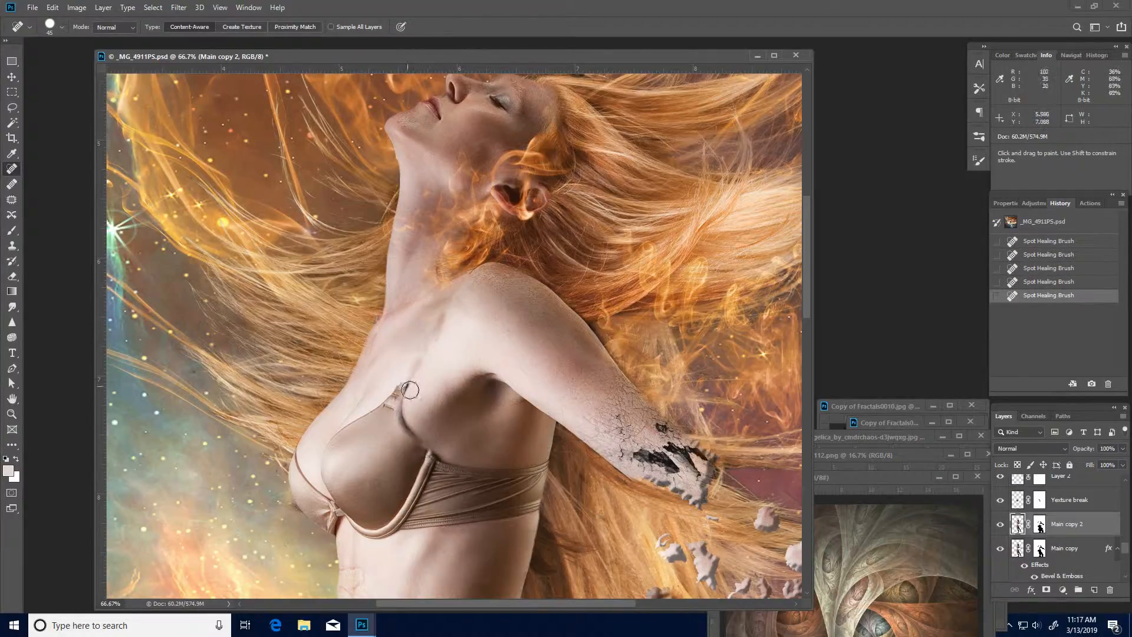
- Heal away the bra cup's upper edge trim, side seam and underwire with the Spot Healing Brush
{"action": "mouse_move", "coordinate": [406, 380]}
{"action": "left_mouse_down"}
{"action": "mouse_move", "coordinate": [428, 450]}
{"action": "mouse_move", "coordinate": [409, 433]}
{"action": "mouse_move", "coordinate": [399, 383]}
{"action": "mouse_move", "coordinate": [385, 401]}
{"action": "mouse_move", "coordinate": [396, 411]}
{"action": "mouse_move", "coordinate": [408, 378]}
{"action": "mouse_move", "coordinate": [343, 428]}
{"action": "left_mouse_up"}
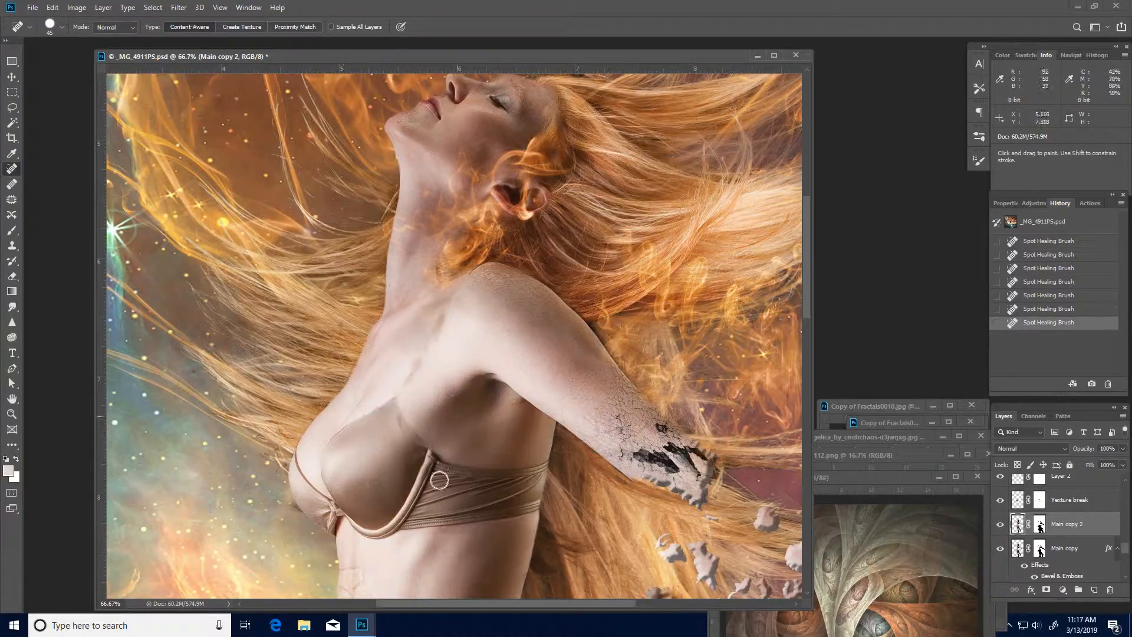
{"action": "mouse_move", "coordinate": [392, 523]}
{"action": "left_mouse_down"}
{"action": "mouse_move", "coordinate": [420, 500]}
{"action": "mouse_move", "coordinate": [431, 456]}
{"action": "mouse_move", "coordinate": [404, 513]}
{"action": "mouse_move", "coordinate": [373, 536]}
{"action": "mouse_move", "coordinate": [408, 521]}
{"action": "mouse_move", "coordinate": [433, 479]}
{"action": "left_mouse_up"}
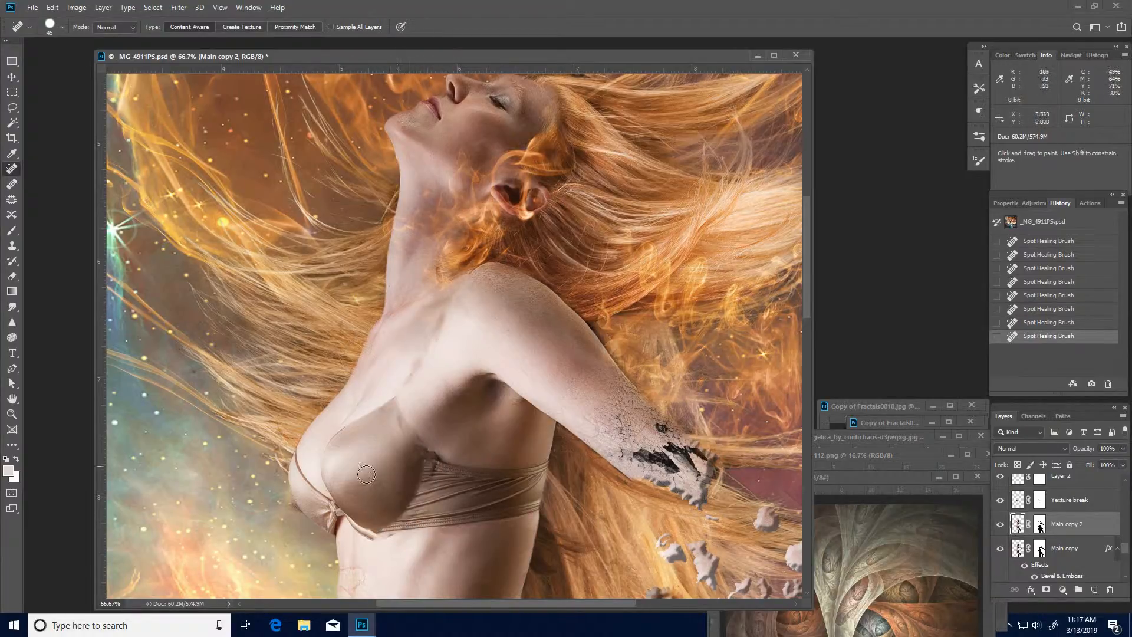
{"action": "mouse_move", "coordinate": [373, 534]}
{"action": "left_mouse_down"}
{"action": "mouse_move", "coordinate": [353, 531]}
{"action": "mouse_move", "coordinate": [401, 550]}
{"action": "left_mouse_up"}
{"action": "left_click_drag", "start_coordinate": [455, 510], "coordinate": [478, 418]}
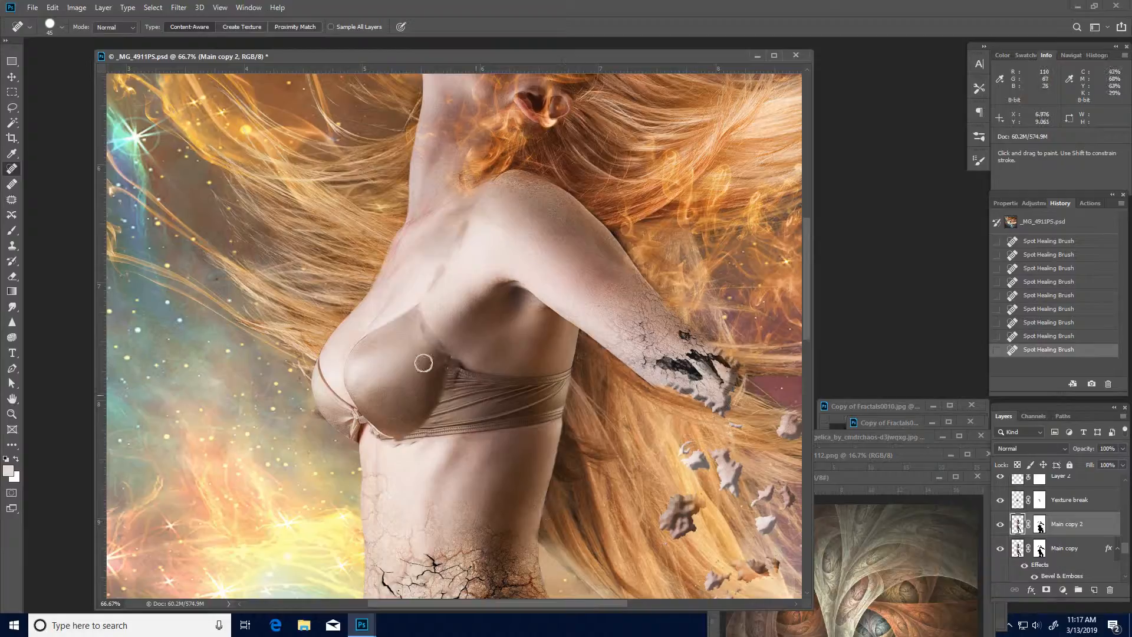
- Bring the Fractals0026.jpg window up over the portrait document and enlarge it
{"action": "double_click", "coordinate": [875, 480]}
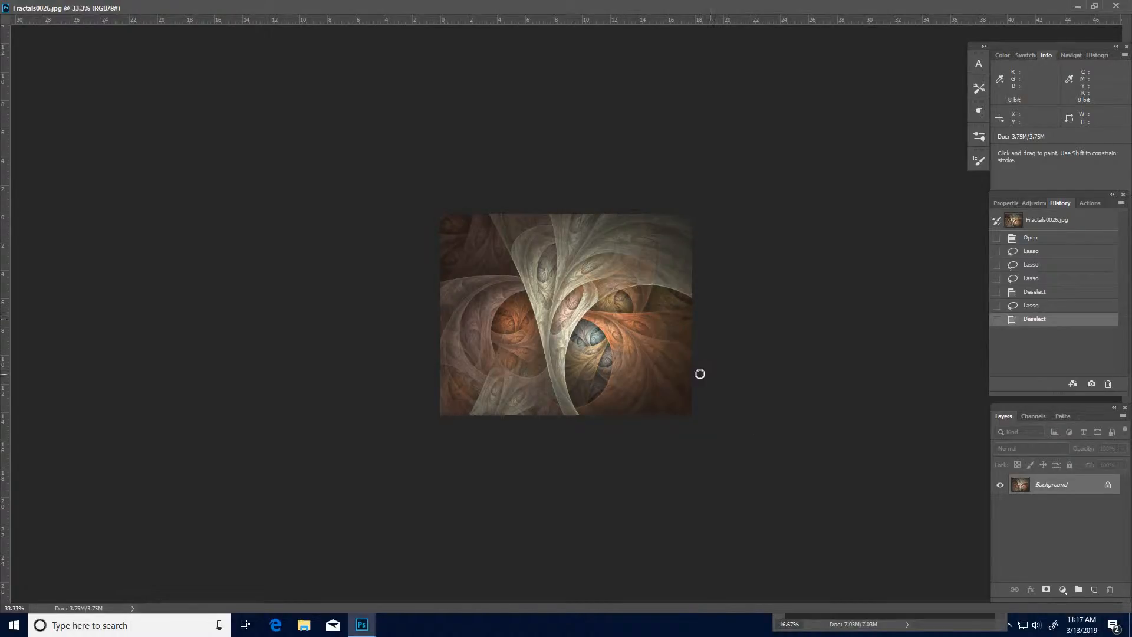
{"action": "left_click", "coordinate": [1095, 7]}
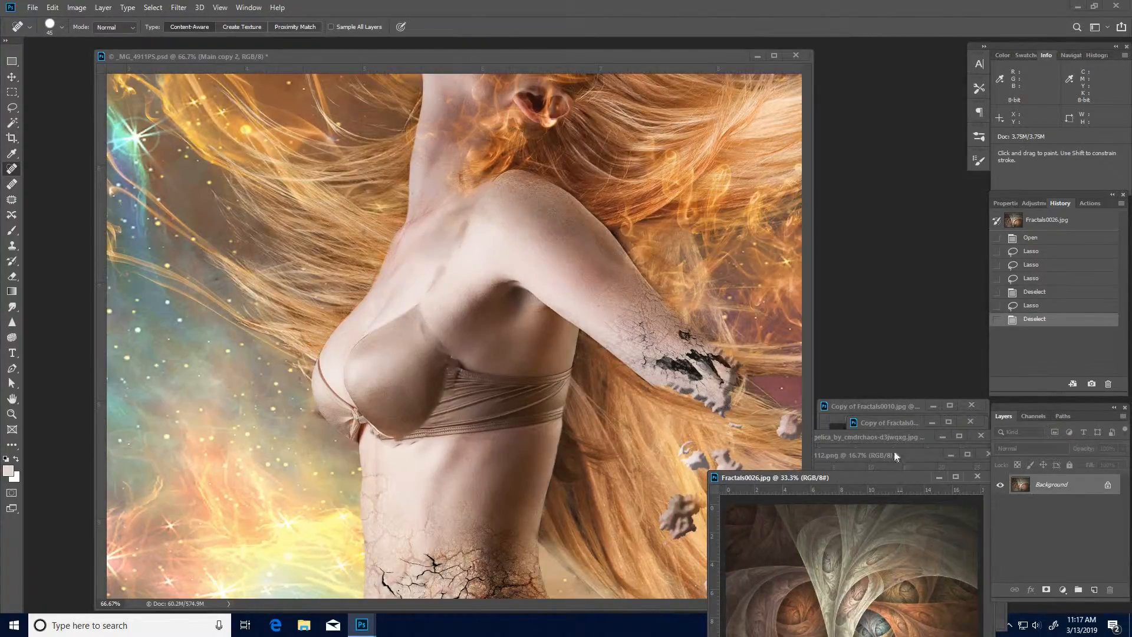
{"action": "left_click_drag", "start_coordinate": [896, 478], "coordinate": [828, 108]}
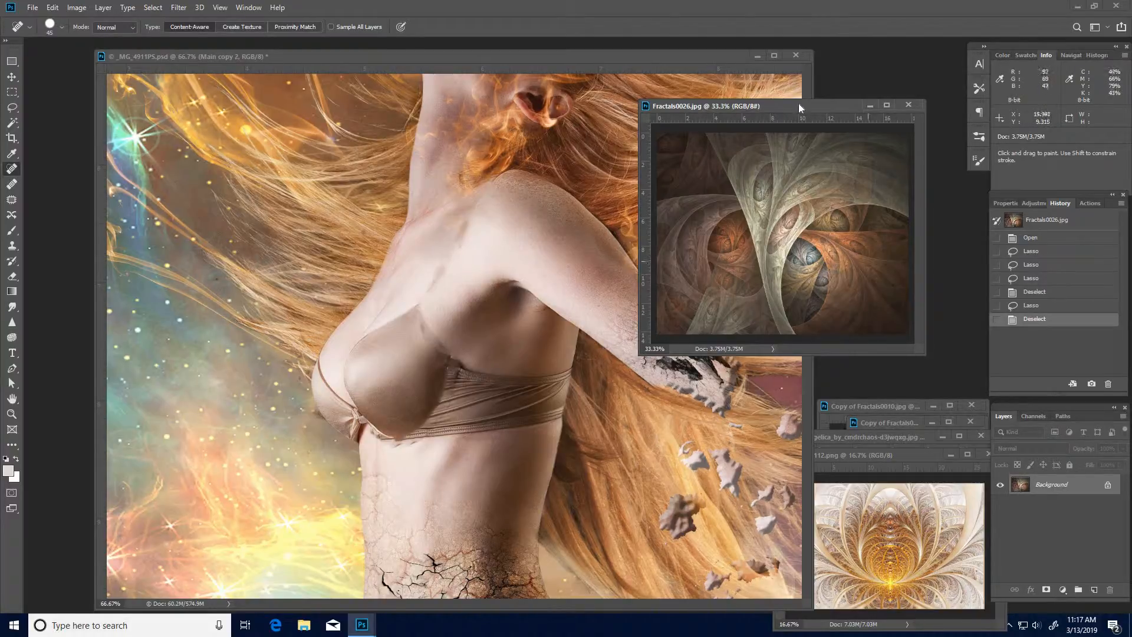
{"action": "left_click_drag", "start_coordinate": [805, 107], "coordinate": [568, 69]}
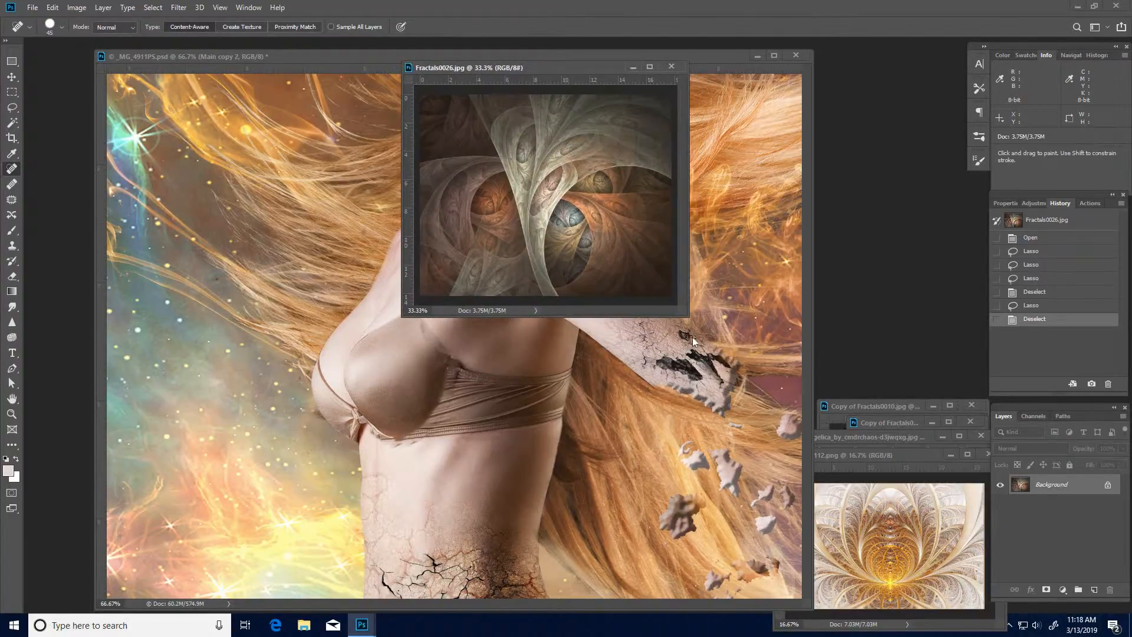
{"action": "left_click_drag", "start_coordinate": [685, 313], "coordinate": [942, 605]}
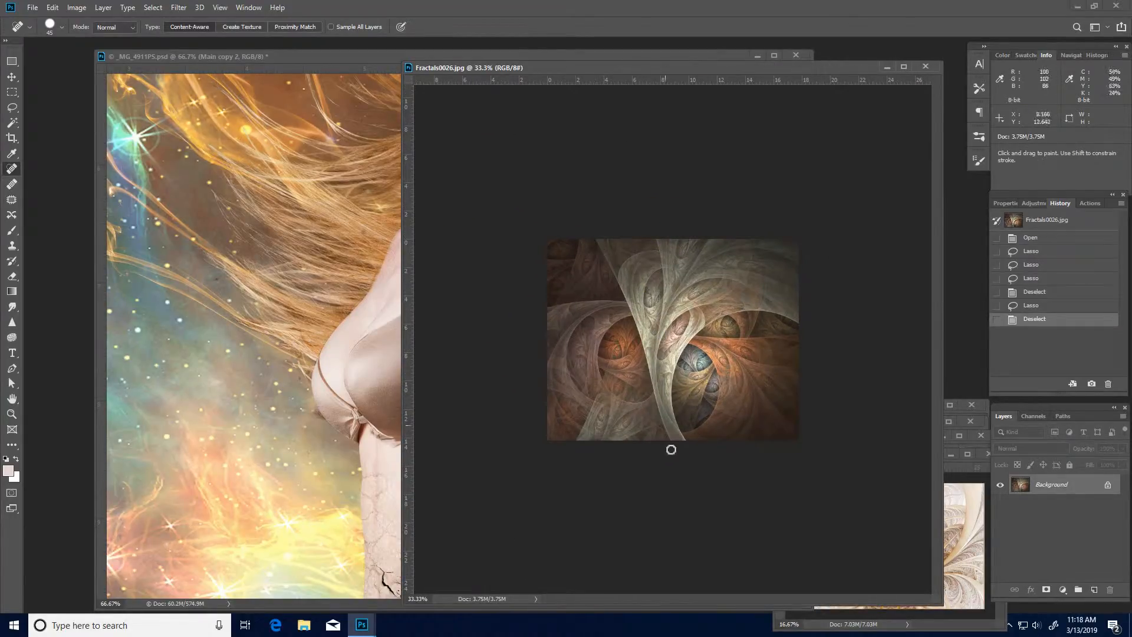
- Lasso the pale fan-shaped fractal from its narrow lower stem up to the image's upper and right edges
{"action": "left_click", "coordinate": [661, 342], "text": "ctrl"}
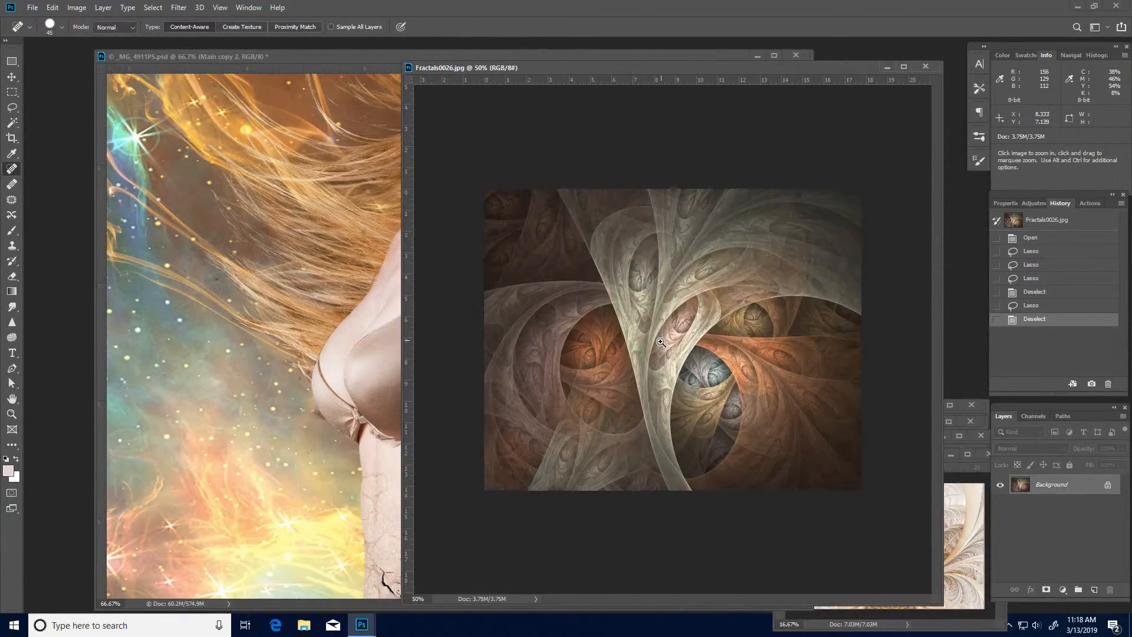
{"action": "left_click", "coordinate": [660, 342], "text": "ctrl"}
{"action": "key", "text": "l"}
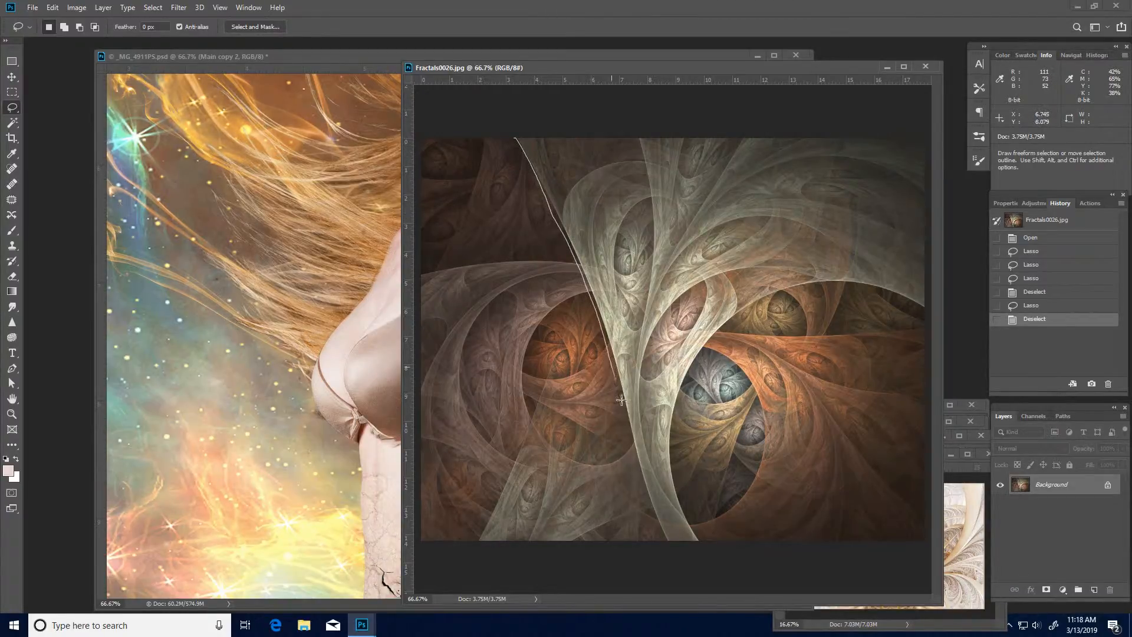
{"action": "mouse_move", "coordinate": [650, 510]}
{"action": "left_mouse_down"}
{"action": "mouse_move", "coordinate": [668, 547]}
{"action": "mouse_move", "coordinate": [700, 547]}
{"action": "mouse_move", "coordinate": [687, 504]}
{"action": "left_mouse_up"}
{"action": "mouse_move", "coordinate": [697, 369]}
{"action": "left_mouse_down"}
{"action": "mouse_move", "coordinate": [744, 317]}
{"action": "mouse_move", "coordinate": [802, 293]}
{"action": "mouse_move", "coordinate": [932, 314]}
{"action": "mouse_move", "coordinate": [971, 153]}
{"action": "mouse_move", "coordinate": [970, 132]}
{"action": "mouse_move", "coordinate": [934, 126]}
{"action": "left_mouse_up"}
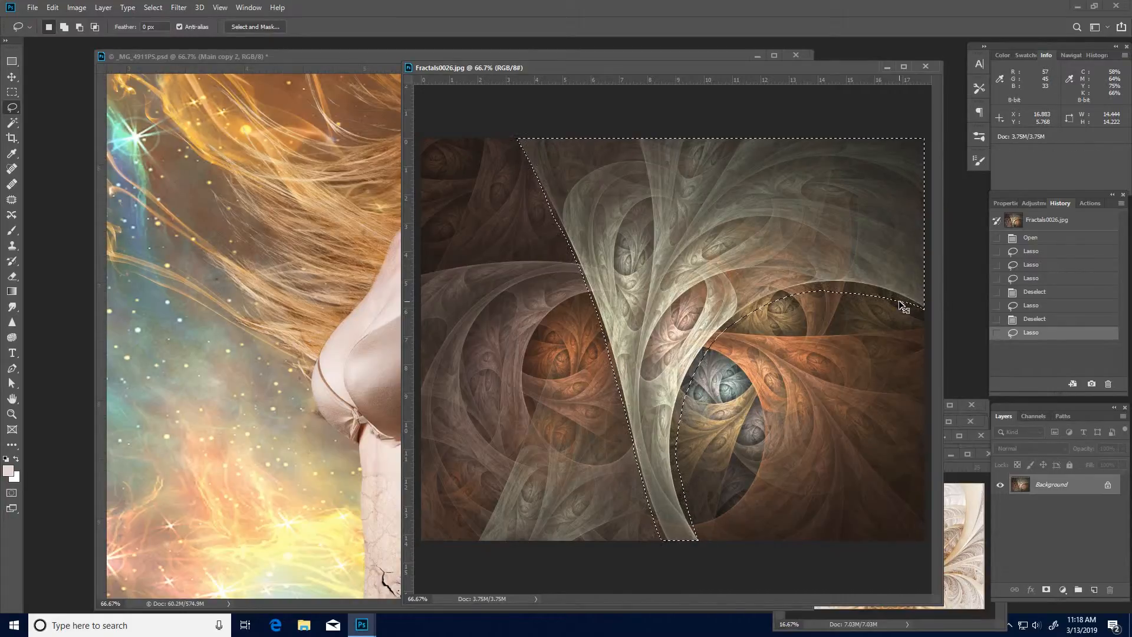
- Copy the selected fractal into _MG_4911PS.psd above the Main copy 2 layer and move it over the woman's chest
{"action": "left_click", "coordinate": [330, 172]}
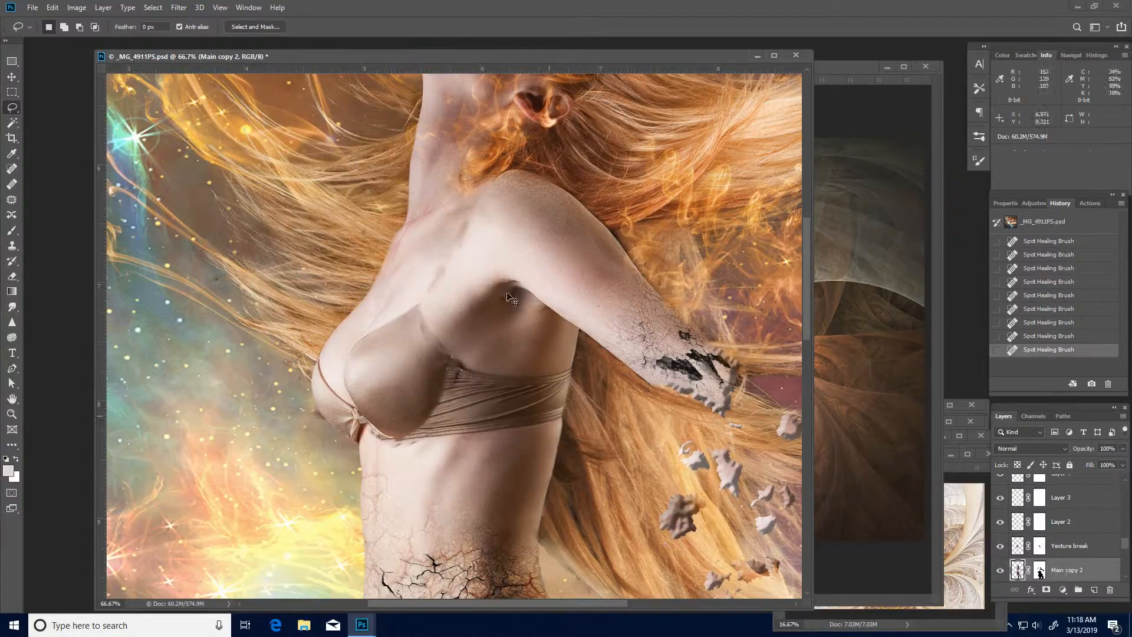
{"action": "key", "text": "ctrl+v"}
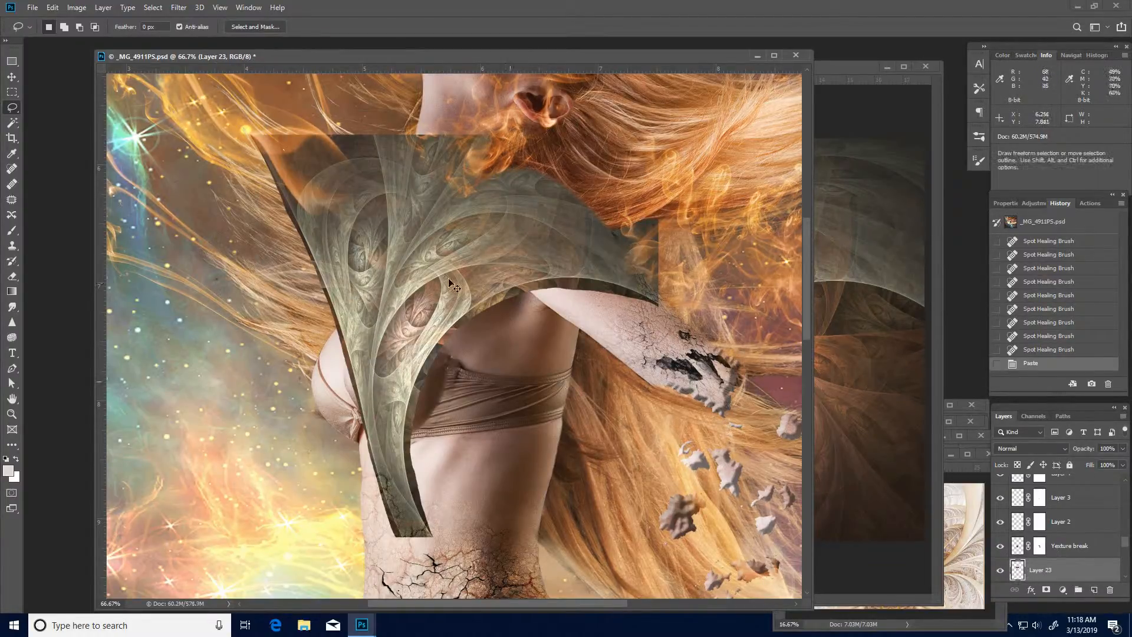
{"action": "mouse_move", "coordinate": [418, 297]}
{"action": "left_mouse_down"}
{"action": "mouse_move", "coordinate": [408, 300]}
{"action": "mouse_move", "coordinate": [416, 283]}
{"action": "left_mouse_up"}
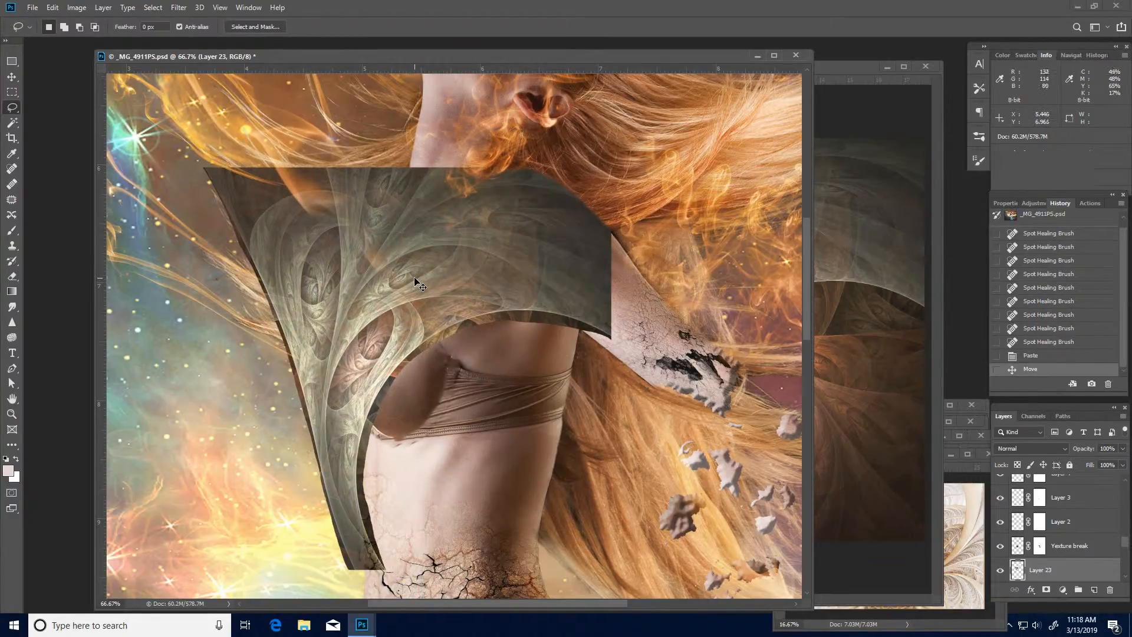
- Scale the fractal piece to about 81.4%, flip it vertically, and rotate and position it over the bust with its stem at the shoulder
{"action": "key", "text": "ctrl+t"}
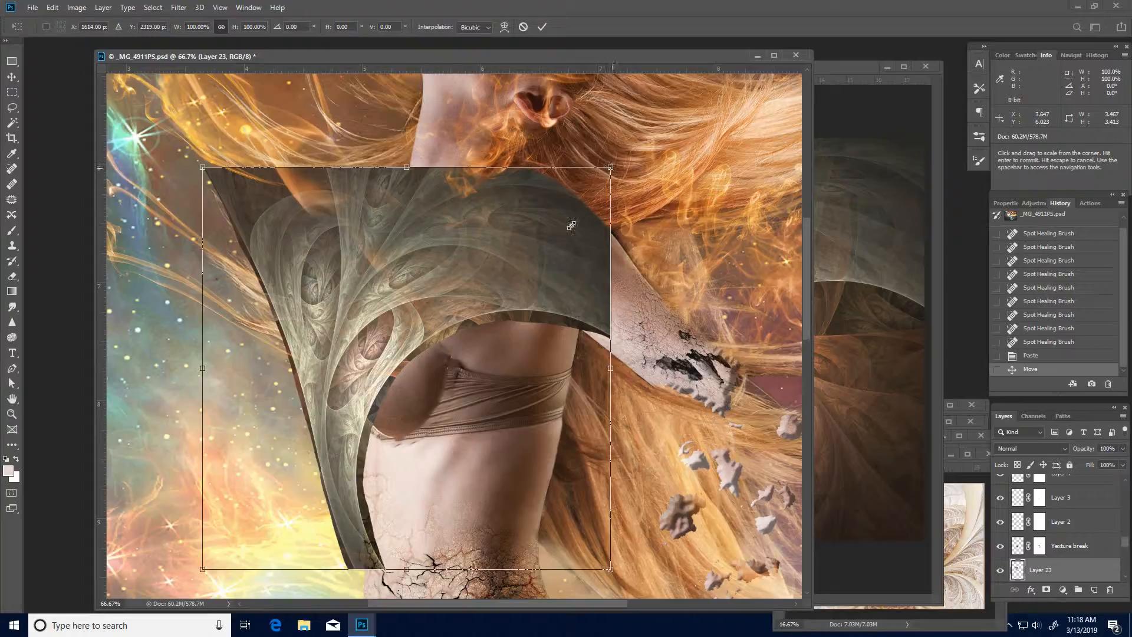
{"action": "left_click_drag", "start_coordinate": [610, 167], "coordinate": [535, 242]}
{"action": "right_click", "coordinate": [427, 326]}
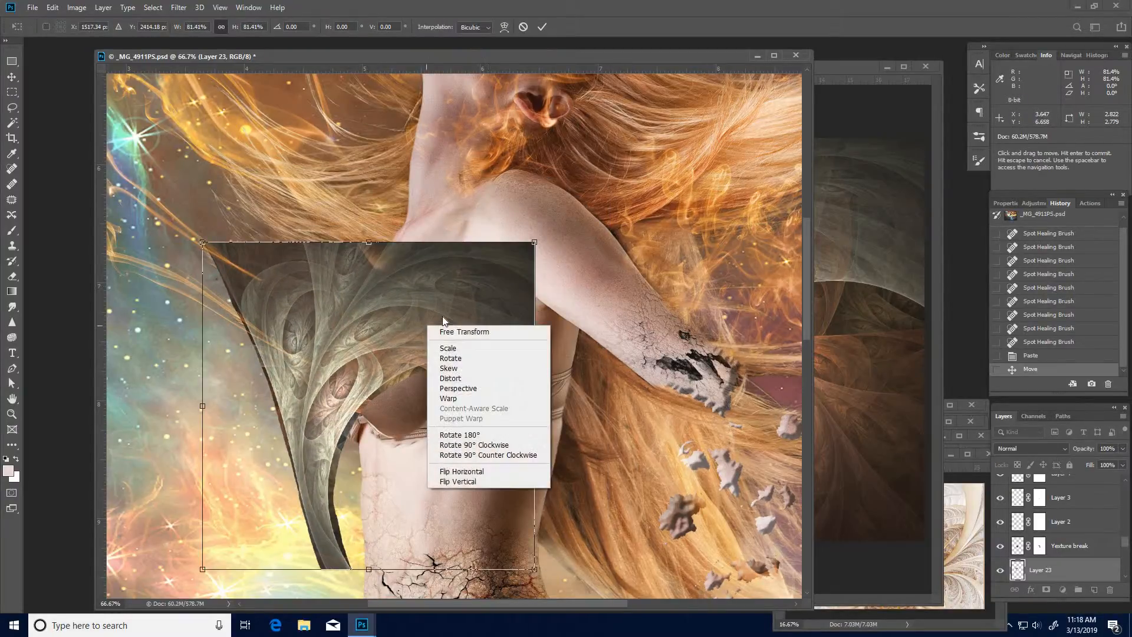
{"action": "left_click", "coordinate": [464, 481]}
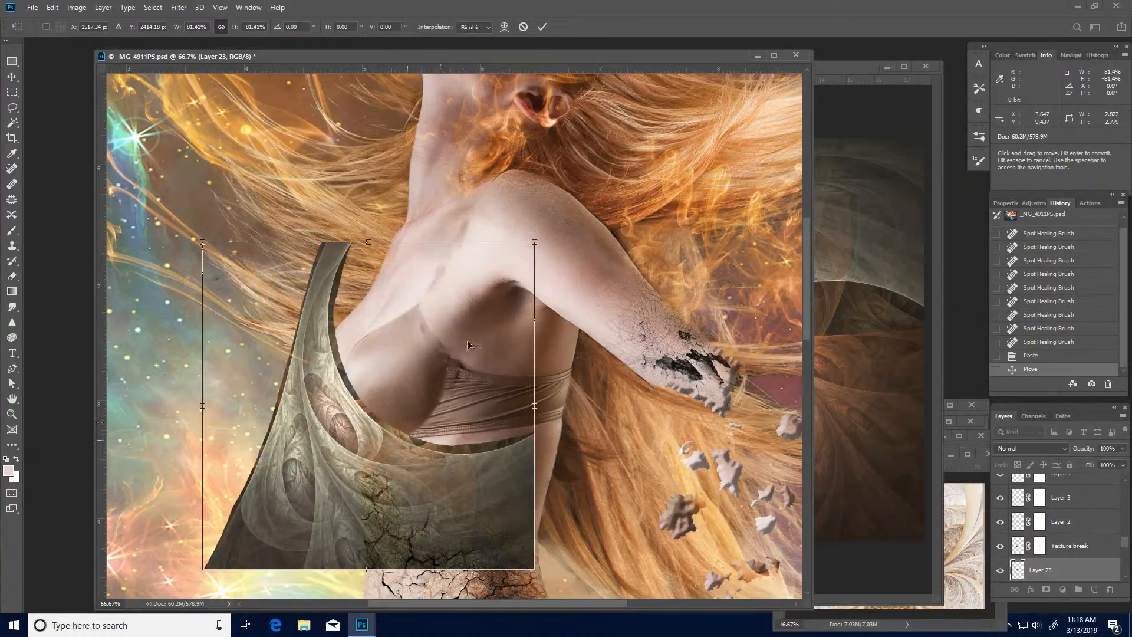
{"action": "left_click_drag", "start_coordinate": [468, 343], "coordinate": [553, 405]}
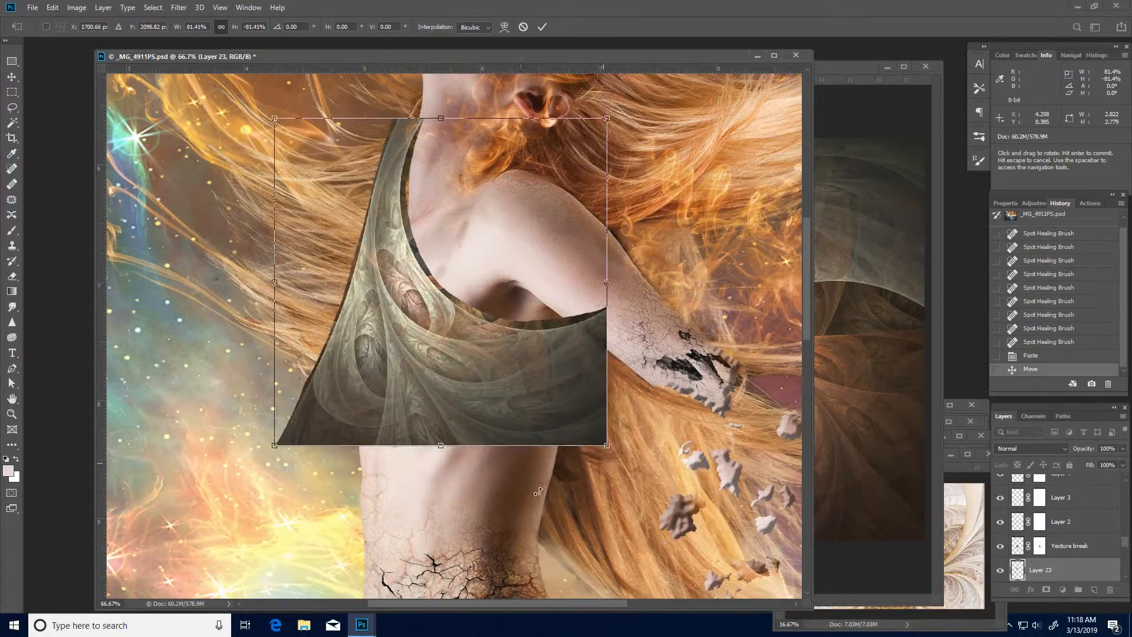
{"action": "left_click_drag", "start_coordinate": [537, 491], "coordinate": [467, 506]}
{"action": "left_click_drag", "start_coordinate": [475, 399], "coordinate": [503, 416]}
{"action": "key", "text": "Return"}
- Set the fractal layer's blending mode to Hard Light
{"action": "key", "text": "l"}
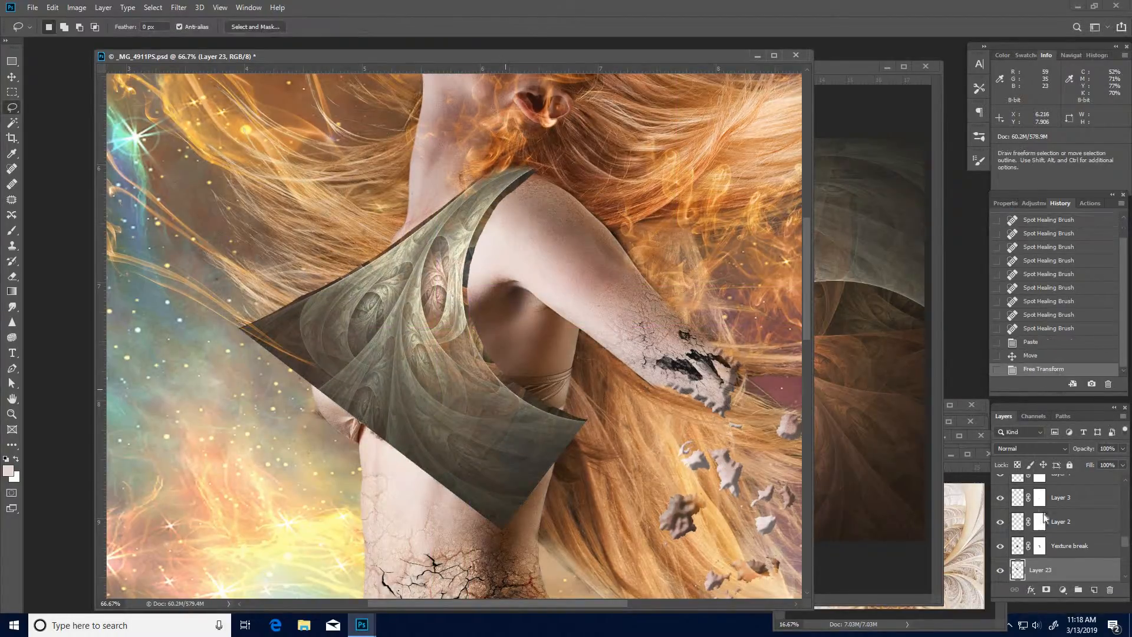
{"action": "left_click", "coordinate": [1066, 449]}
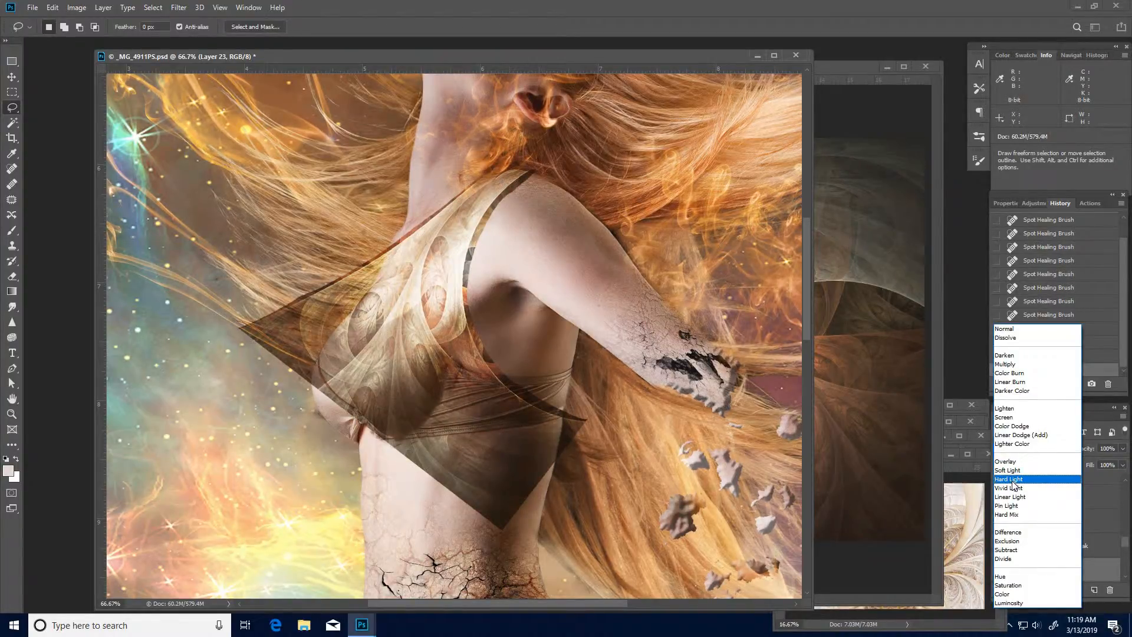
{"action": "left_click", "coordinate": [1013, 484]}
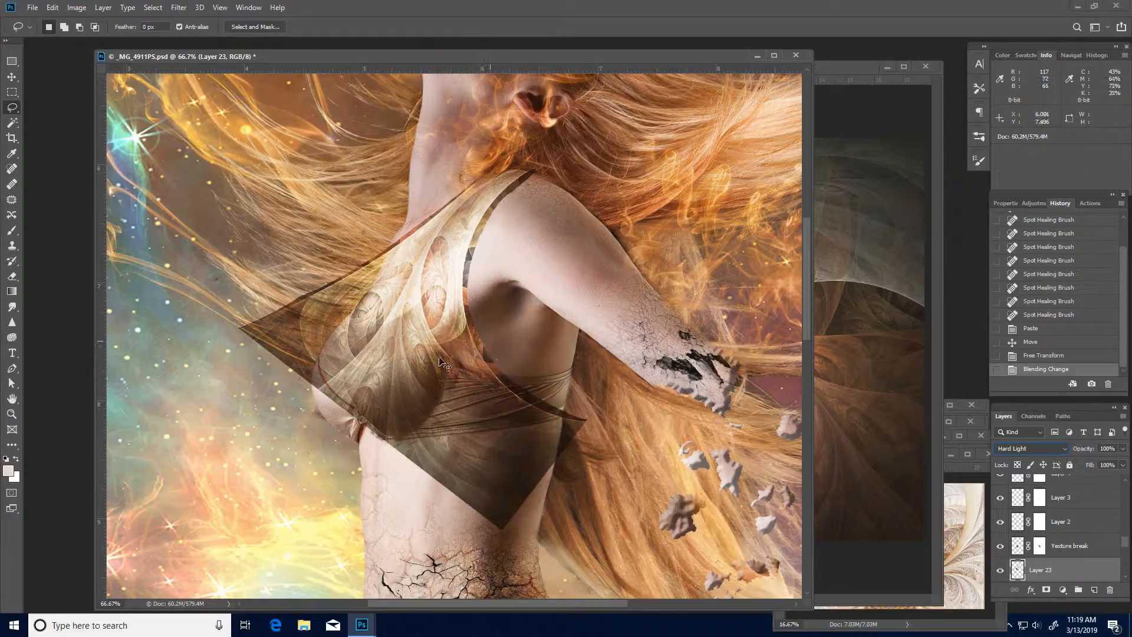
- Warp the fractal layer, pulling its lower edge up toward the bra's hem and its sides in around the torso
{"action": "key", "text": "ctrl+t"}
{"action": "right_click", "coordinate": [410, 324]}
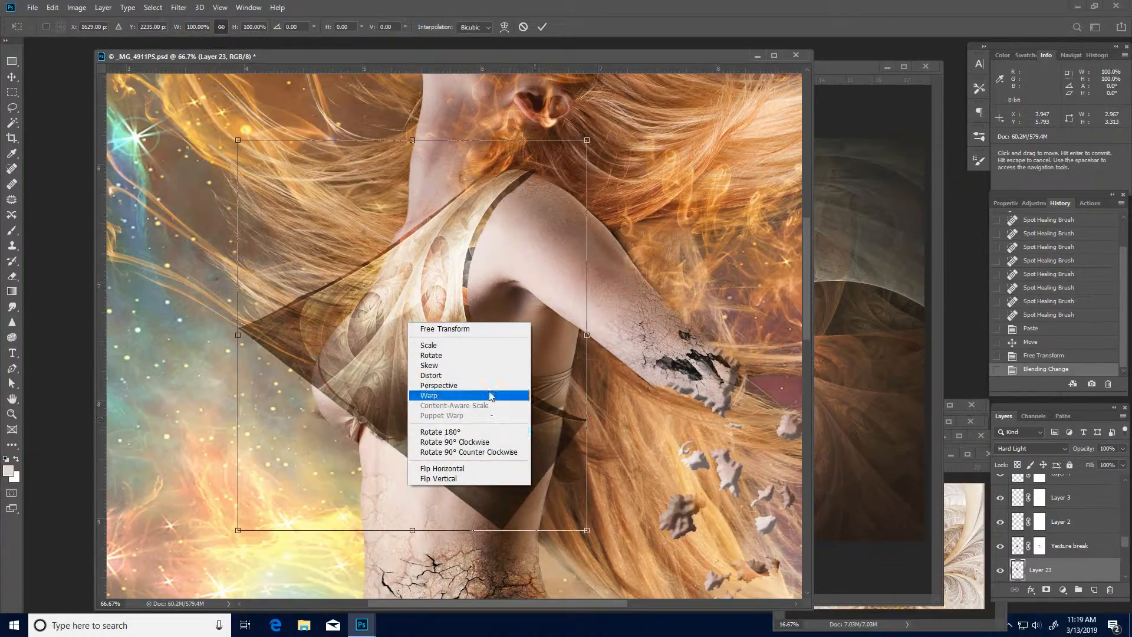
{"action": "left_click", "coordinate": [436, 395]}
{"action": "mouse_move", "coordinate": [304, 368]}
{"action": "left_mouse_down"}
{"action": "mouse_move", "coordinate": [328, 398]}
{"action": "mouse_move", "coordinate": [314, 370]}
{"action": "left_mouse_up"}
{"action": "left_click_drag", "start_coordinate": [238, 531], "coordinate": [409, 549]}
{"action": "left_click_drag", "start_coordinate": [455, 386], "coordinate": [431, 380]}
{"action": "left_click_drag", "start_coordinate": [548, 420], "coordinate": [545, 415]}
{"action": "left_click_drag", "start_coordinate": [604, 468], "coordinate": [607, 411]}
{"action": "left_click_drag", "start_coordinate": [412, 446], "coordinate": [395, 366]}
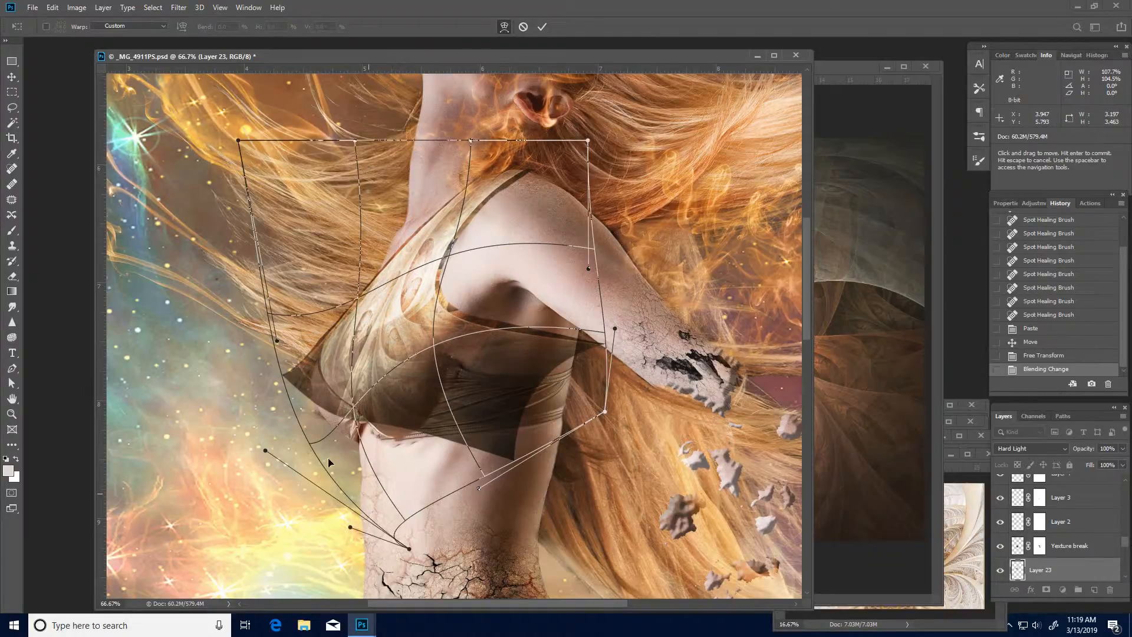
- Adjust the warp at the front of the chest and along the hem so the fractal covers the whole cup
{"action": "left_click_drag", "start_coordinate": [310, 456], "coordinate": [320, 479]}
{"action": "left_click_drag", "start_coordinate": [320, 423], "coordinate": [286, 413]}
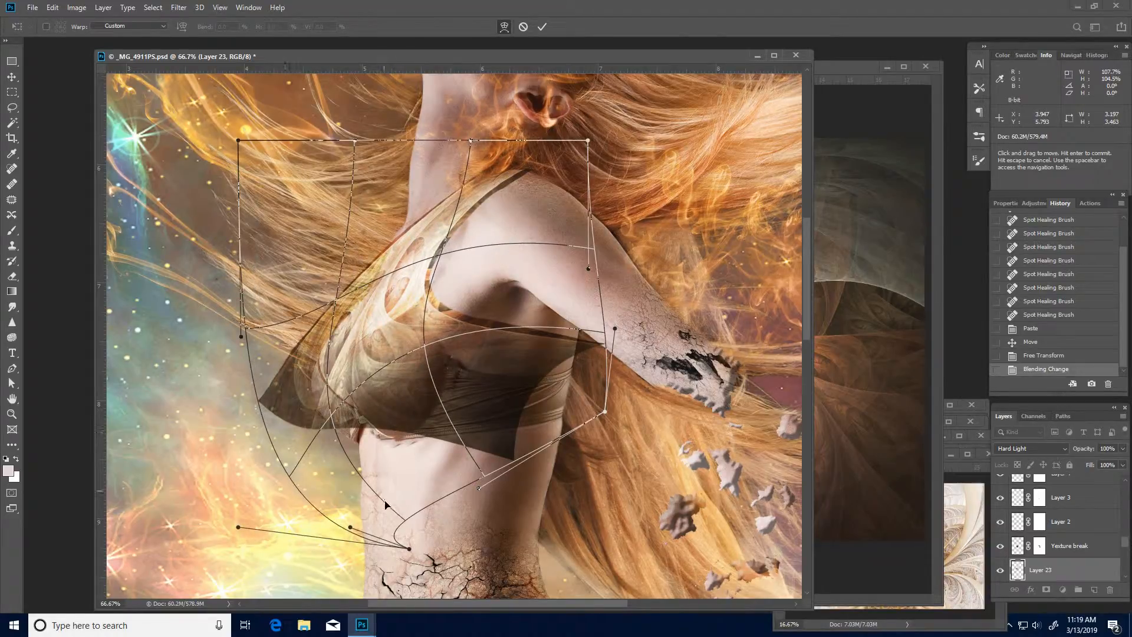
{"action": "left_click_drag", "start_coordinate": [385, 505], "coordinate": [381, 500]}
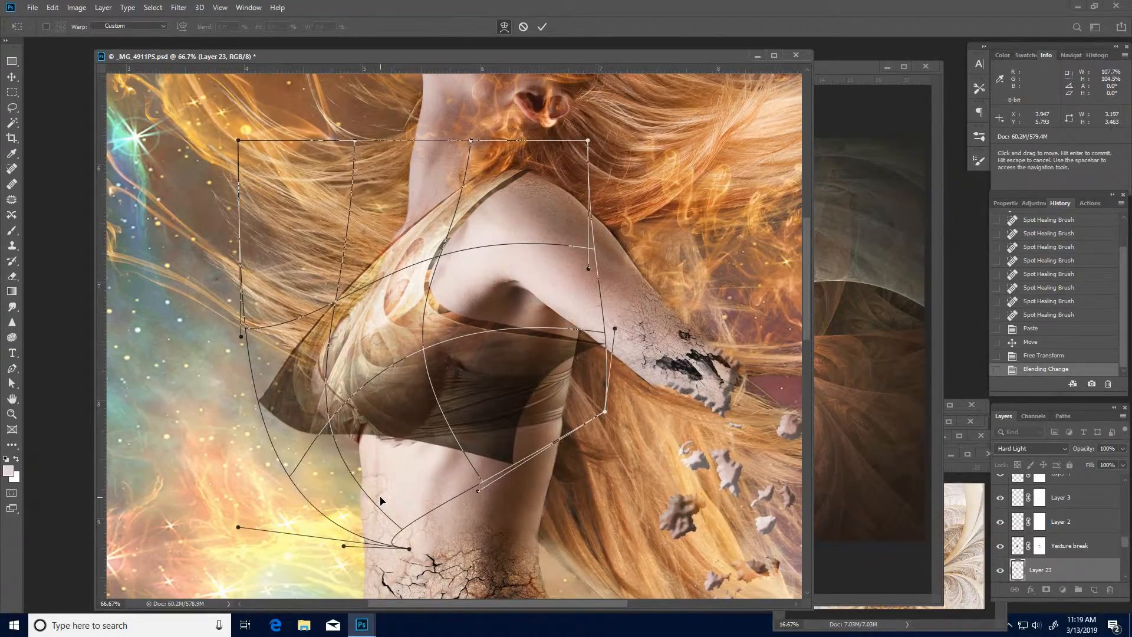
{"action": "left_click_drag", "start_coordinate": [463, 423], "coordinate": [354, 366]}
- Refine the fractal layer's warp along the neckline, shoulder strap, back edge and hem, and apply the transformation
{"action": "left_click_drag", "start_coordinate": [426, 200], "coordinate": [464, 196]}
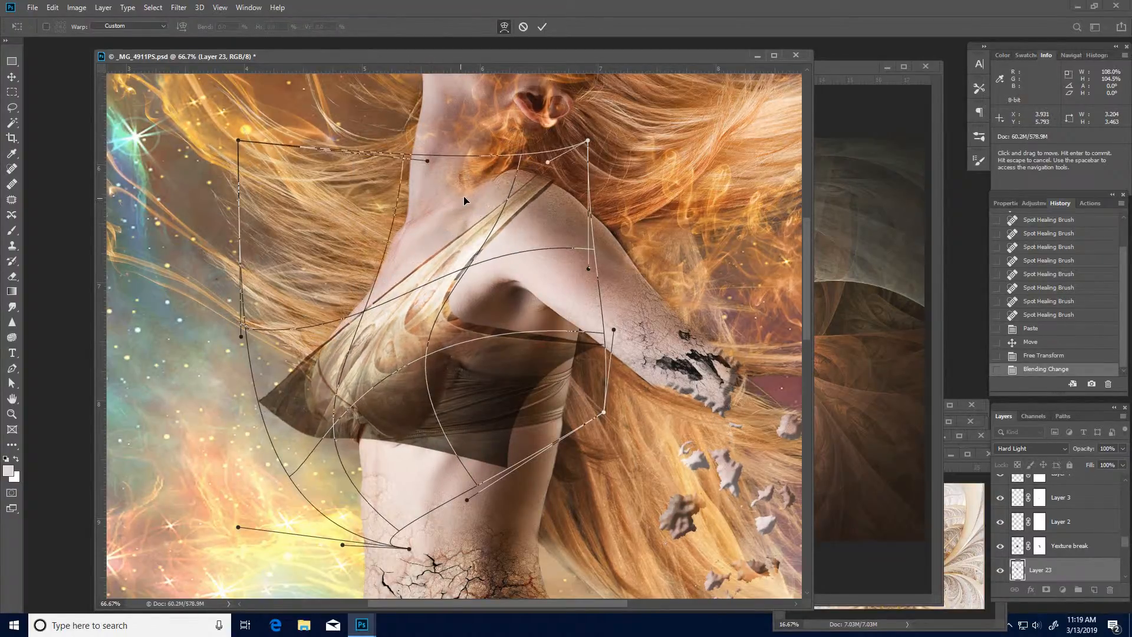
{"action": "left_click_drag", "start_coordinate": [385, 297], "coordinate": [371, 295]}
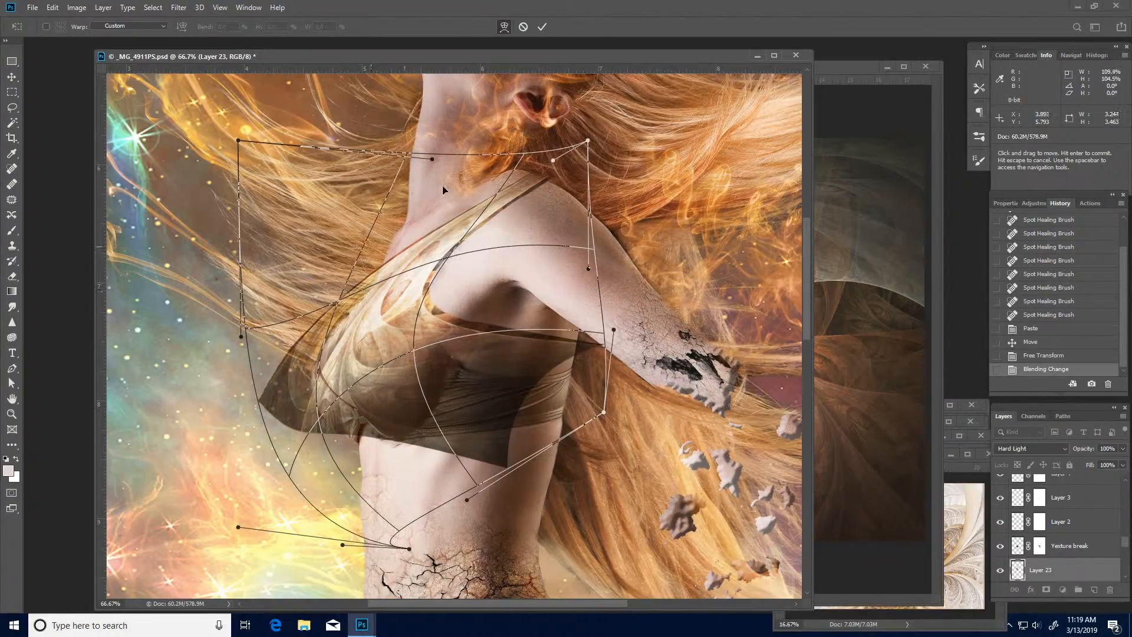
{"action": "mouse_move", "coordinate": [600, 189]}
{"action": "left_mouse_down"}
{"action": "mouse_move", "coordinate": [605, 159]}
{"action": "mouse_move", "coordinate": [603, 194]}
{"action": "left_mouse_up"}
{"action": "left_click_drag", "start_coordinate": [437, 243], "coordinate": [383, 334]}
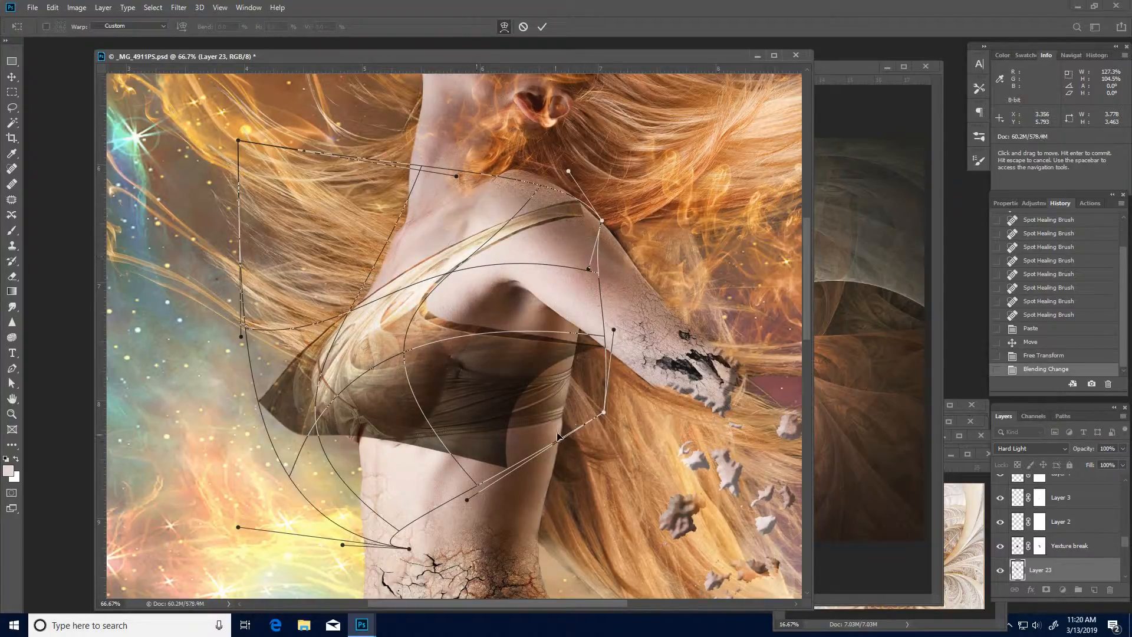
{"action": "left_click_drag", "start_coordinate": [564, 432], "coordinate": [565, 432]}
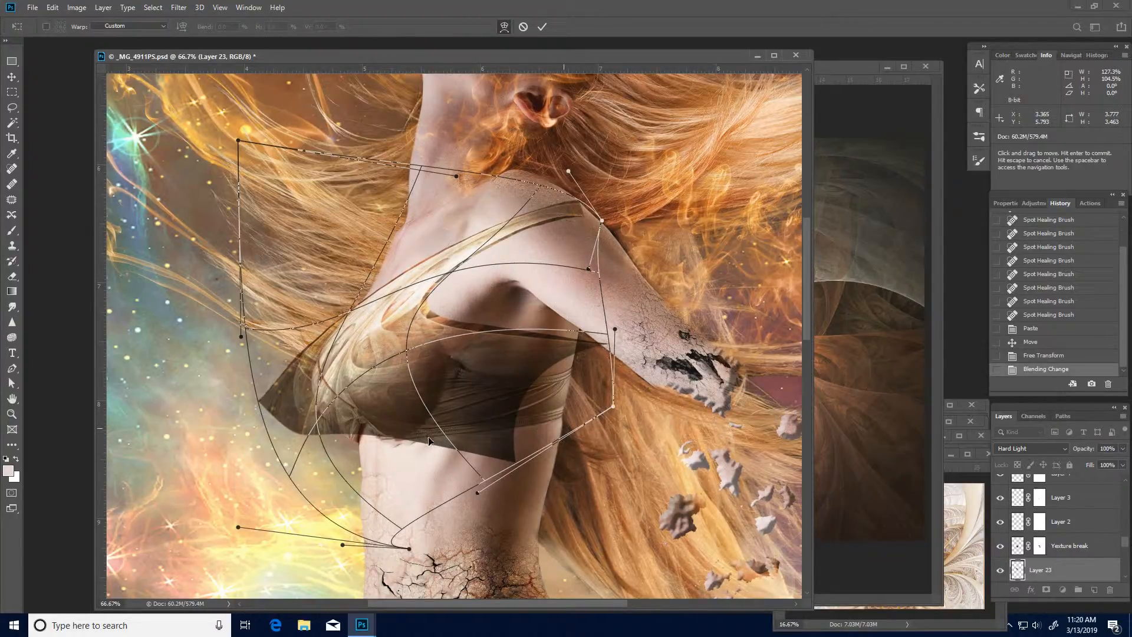
{"action": "left_click_drag", "start_coordinate": [428, 440], "coordinate": [443, 437]}
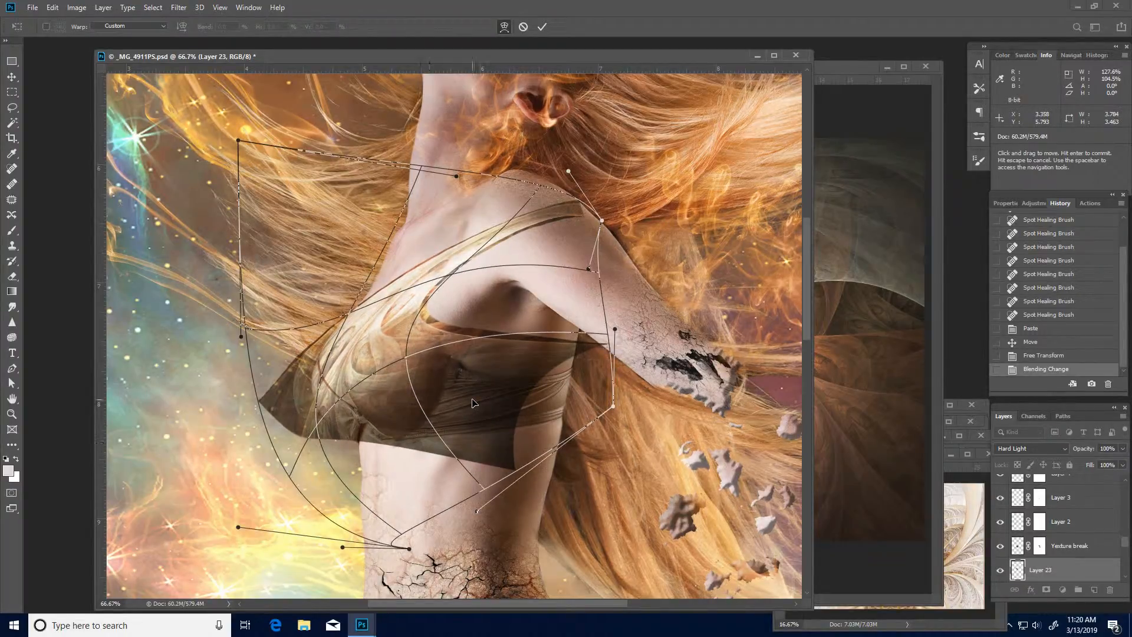
{"action": "key", "text": "Return"}
- Rename the warped fractal layer to "right top"
{"action": "key", "text": "l"}
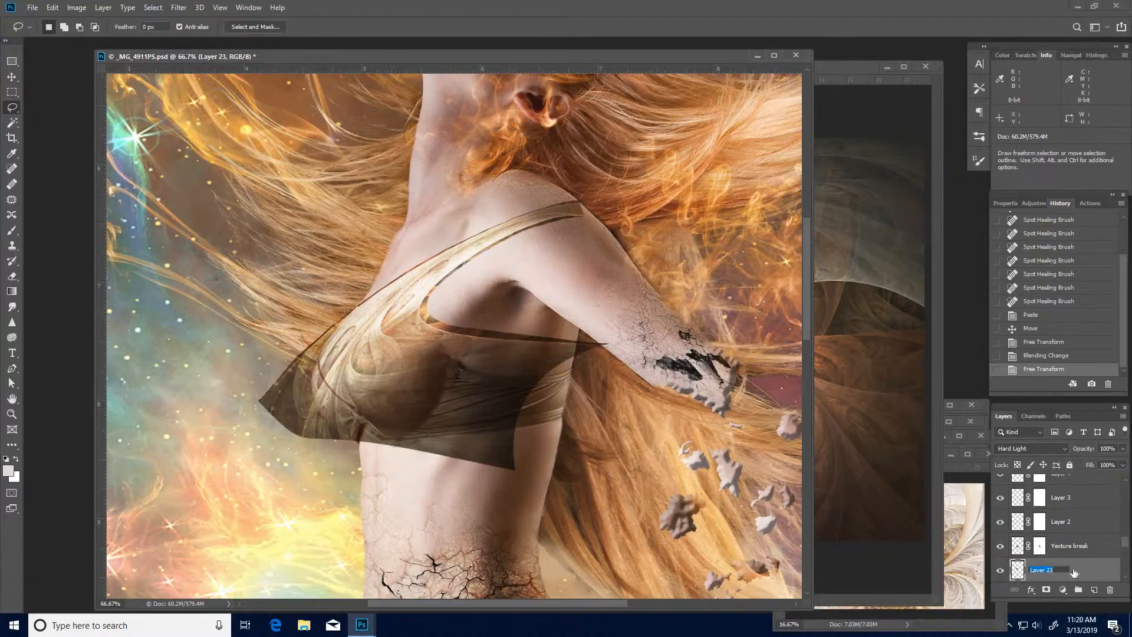
{"action": "type", "text": "right top"}
{"action": "key", "text": "Return"}
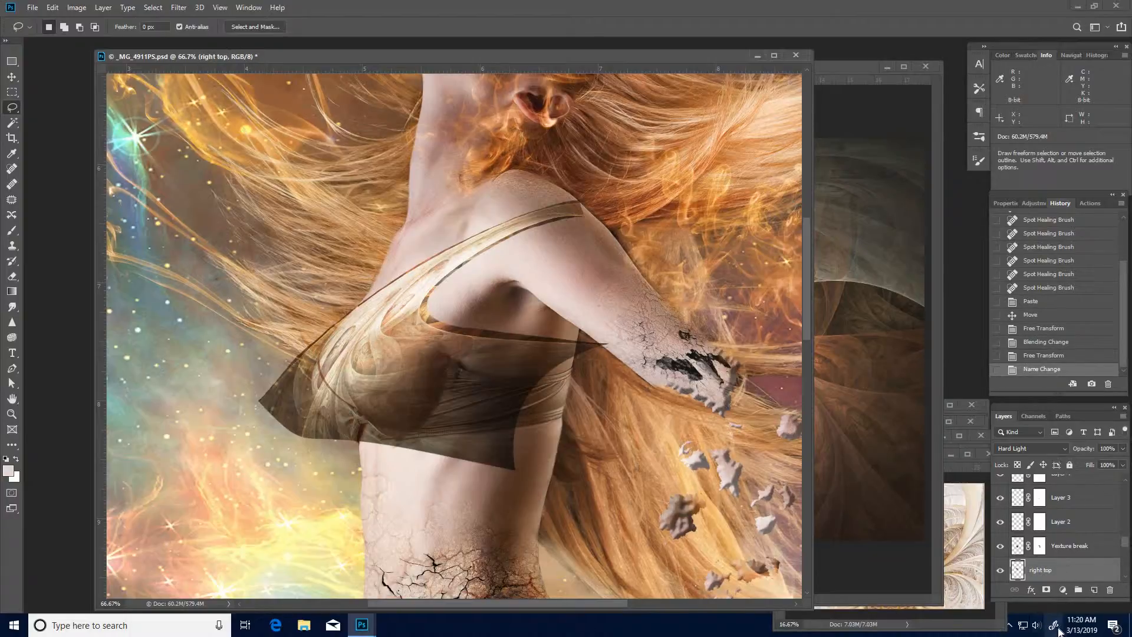
- Add a layer mask to the right top layer and, with a 100% opacity brush, mask out the fractal beyond the bust's front and below the hem
{"action": "left_click", "coordinate": [1046, 589]}
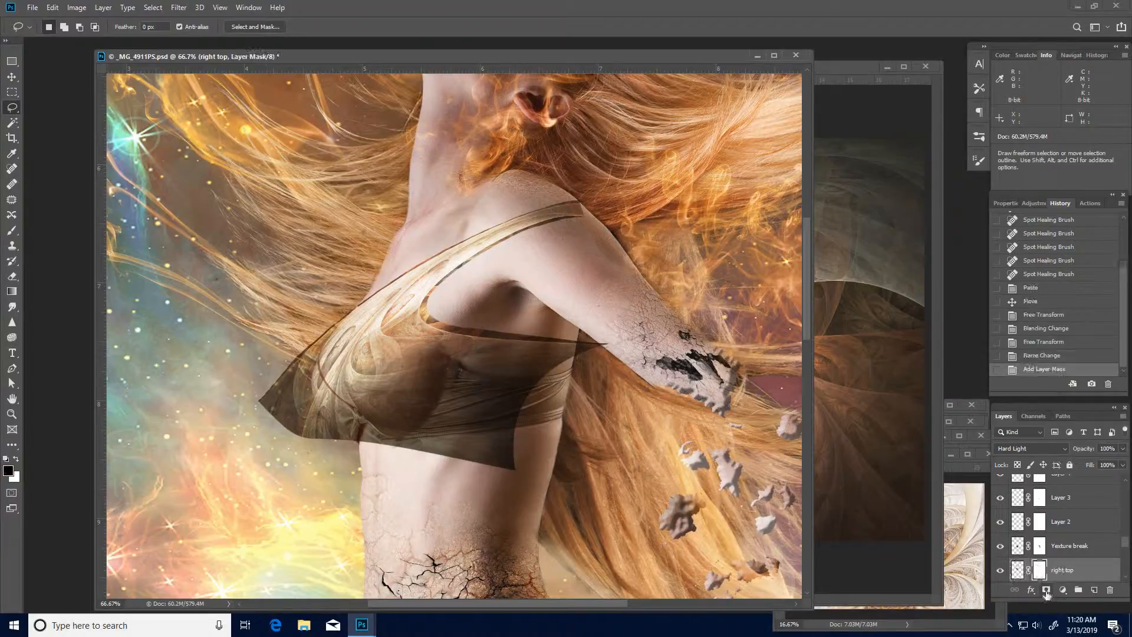
{"action": "key", "text": "b"}
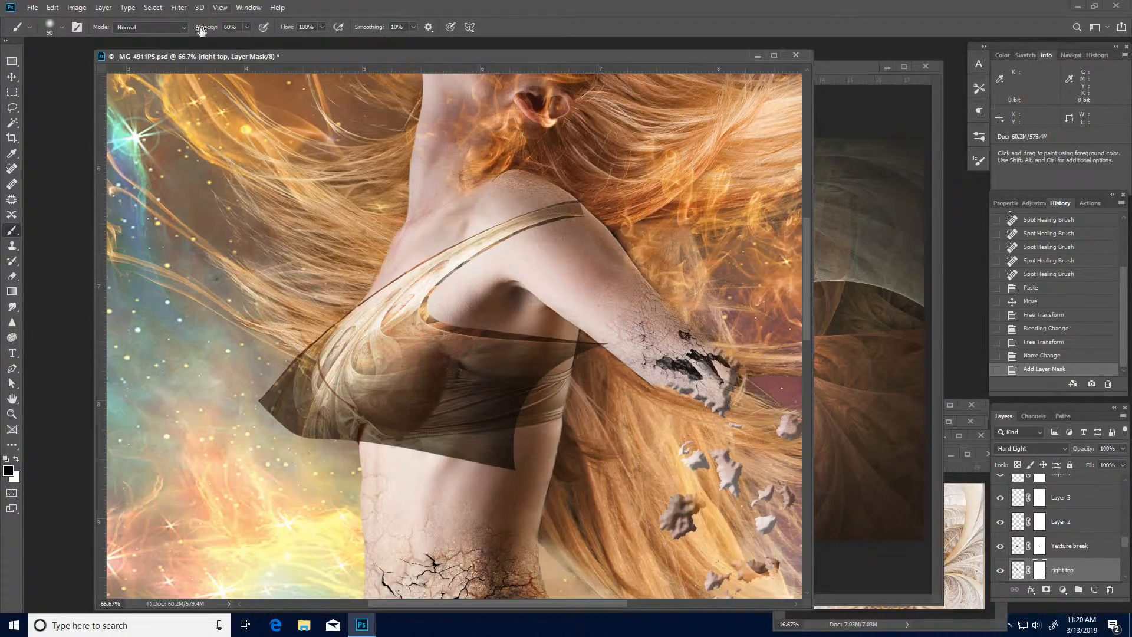
{"action": "left_click_drag", "start_coordinate": [203, 27], "coordinate": [236, 27]}
{"action": "mouse_move", "coordinate": [326, 310]}
{"action": "left_mouse_down"}
{"action": "mouse_move", "coordinate": [310, 383]}
{"action": "mouse_move", "coordinate": [327, 431]}
{"action": "mouse_move", "coordinate": [334, 415]}
{"action": "left_mouse_up"}
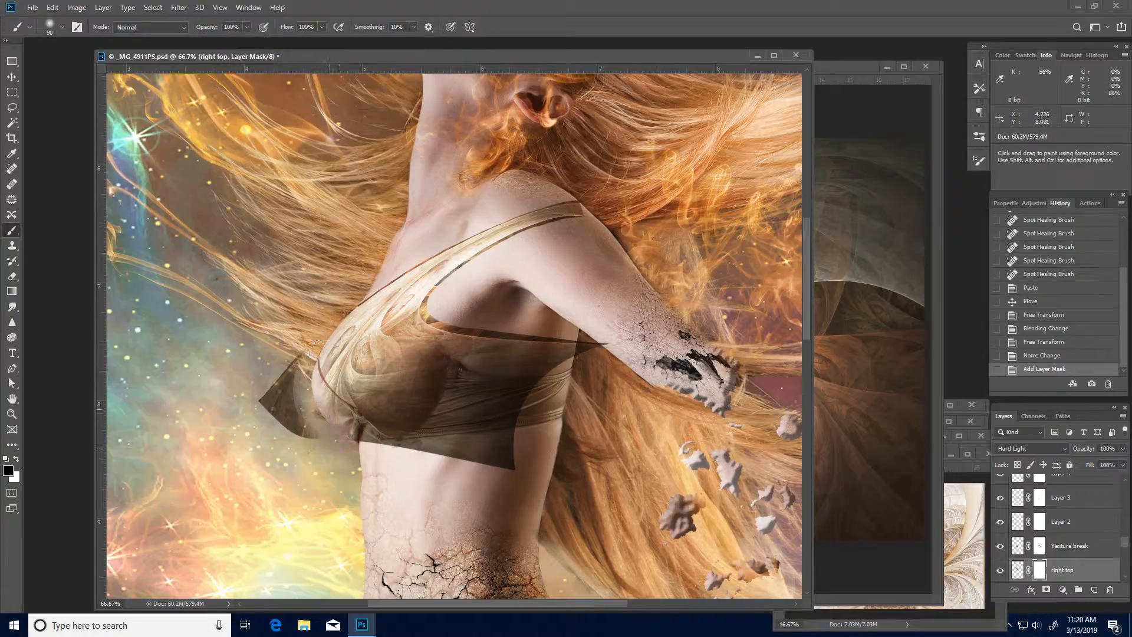
{"action": "mouse_move", "coordinate": [316, 349]}
{"action": "left_mouse_down"}
{"action": "mouse_move", "coordinate": [297, 422]}
{"action": "mouse_move", "coordinate": [265, 372]}
{"action": "mouse_move", "coordinate": [272, 412]}
{"action": "left_mouse_up"}
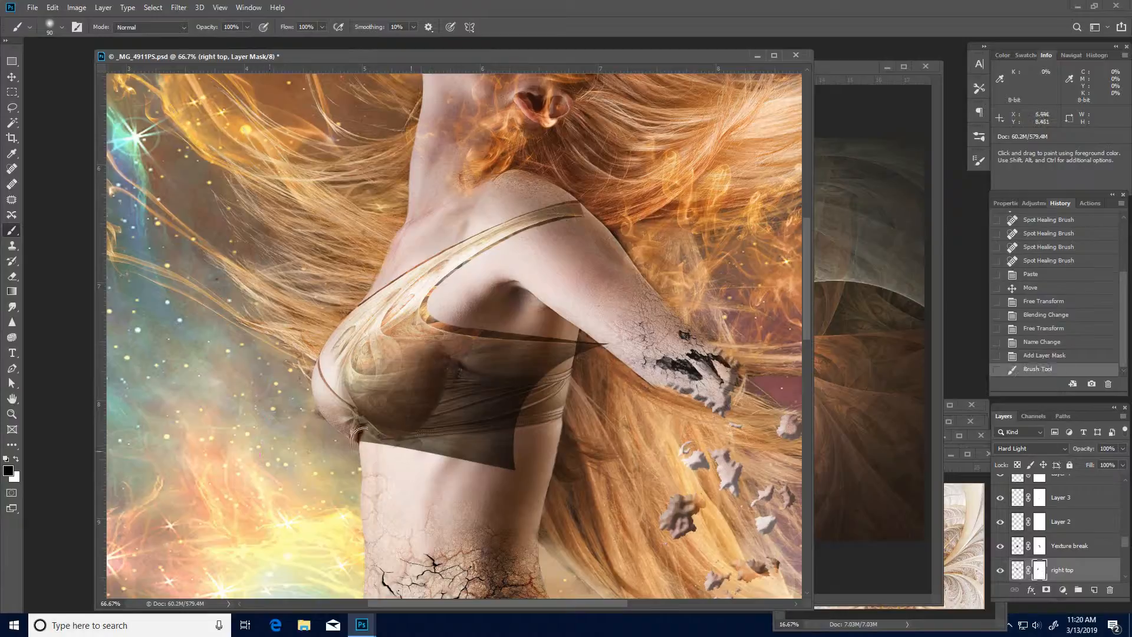
{"action": "mouse_move", "coordinate": [357, 435]}
{"action": "left_mouse_down"}
{"action": "mouse_move", "coordinate": [484, 441]}
{"action": "mouse_move", "coordinate": [490, 460]}
{"action": "mouse_move", "coordinate": [531, 463]}
{"action": "left_mouse_up"}
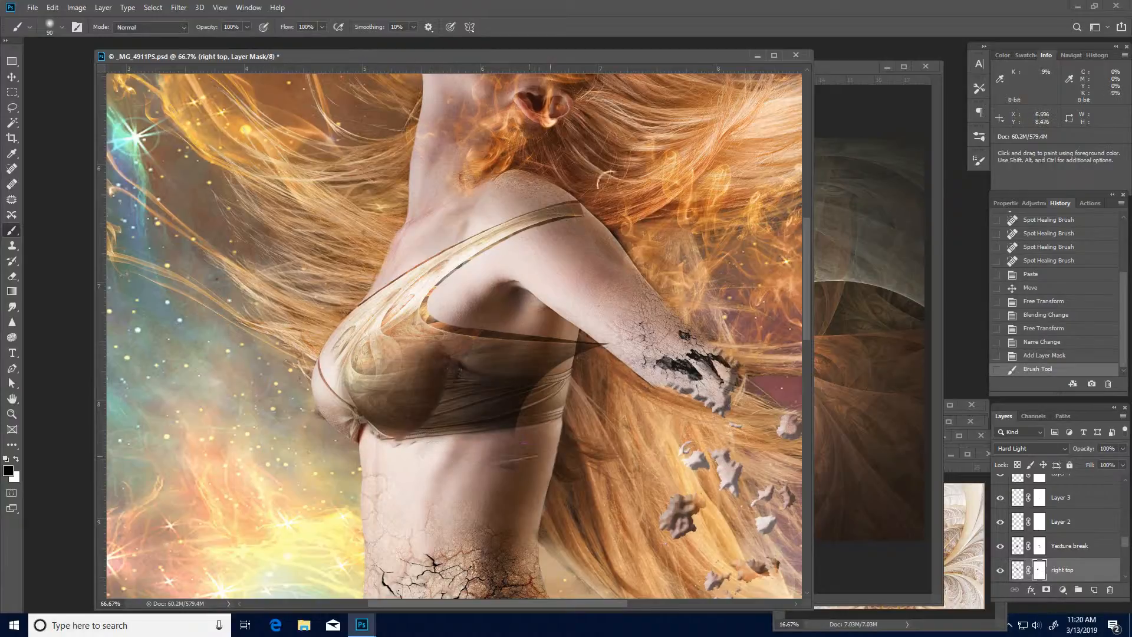
- Mask out the fractal over the shoulder, under the arm and along the upper chest
{"action": "mouse_move", "coordinate": [590, 203]}
{"action": "left_mouse_down"}
{"action": "mouse_move", "coordinate": [535, 207]}
{"action": "mouse_move", "coordinate": [475, 245]}
{"action": "left_mouse_up"}
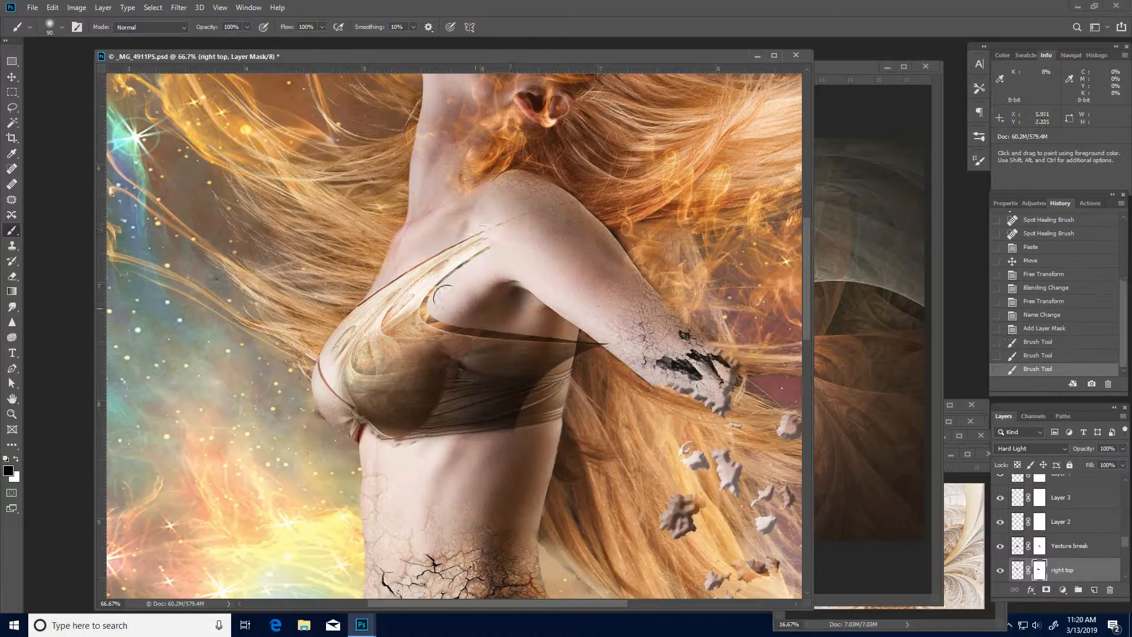
{"action": "mouse_move", "coordinate": [430, 311]}
{"action": "left_mouse_down"}
{"action": "mouse_move", "coordinate": [545, 339]}
{"action": "mouse_move", "coordinate": [613, 340]}
{"action": "mouse_move", "coordinate": [522, 340]}
{"action": "mouse_move", "coordinate": [562, 347]}
{"action": "mouse_move", "coordinate": [513, 351]}
{"action": "mouse_move", "coordinate": [450, 324]}
{"action": "mouse_move", "coordinate": [433, 292]}
{"action": "mouse_move", "coordinate": [476, 259]}
{"action": "mouse_move", "coordinate": [476, 232]}
{"action": "mouse_move", "coordinate": [430, 243]}
{"action": "mouse_move", "coordinate": [342, 308]}
{"action": "mouse_move", "coordinate": [312, 393]}
{"action": "mouse_move", "coordinate": [325, 338]}
{"action": "mouse_move", "coordinate": [370, 271]}
{"action": "mouse_move", "coordinate": [328, 350]}
{"action": "left_mouse_up"}
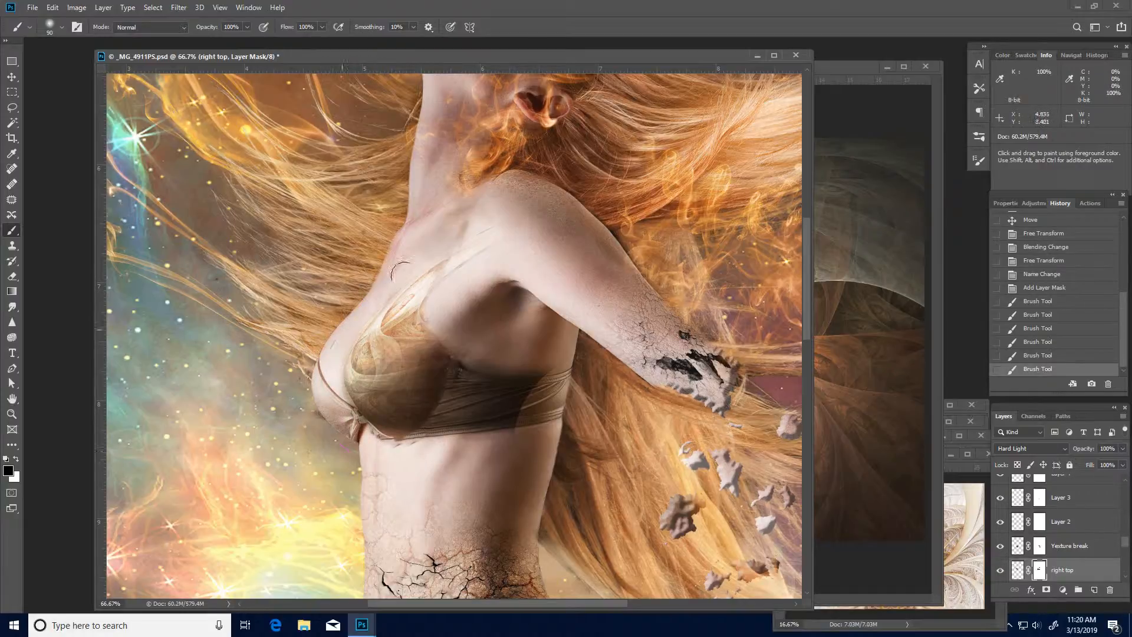
{"action": "mouse_move", "coordinate": [499, 169]}
{"action": "left_mouse_down"}
{"action": "mouse_move", "coordinate": [474, 279]}
{"action": "mouse_move", "coordinate": [441, 281]}
{"action": "mouse_move", "coordinate": [529, 188]}
{"action": "left_mouse_up"}
{"action": "mouse_move", "coordinate": [475, 224]}
{"action": "left_mouse_down"}
{"action": "mouse_move", "coordinate": [486, 229]}
{"action": "mouse_move", "coordinate": [465, 219]}
{"action": "left_mouse_up"}
{"action": "left_click", "coordinate": [466, 224]}
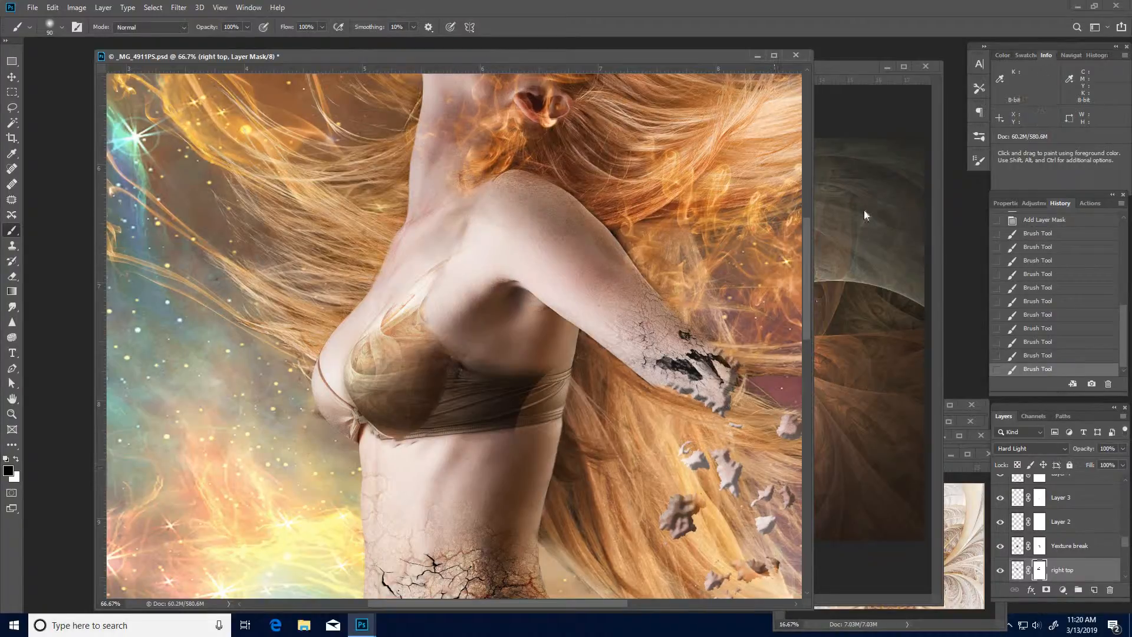
- In Fractals0026.jpg, drop the old selection and lasso the orange-brown fan-shaped area right of the blue and yellow circle
{"action": "left_click", "coordinate": [847, 100]}
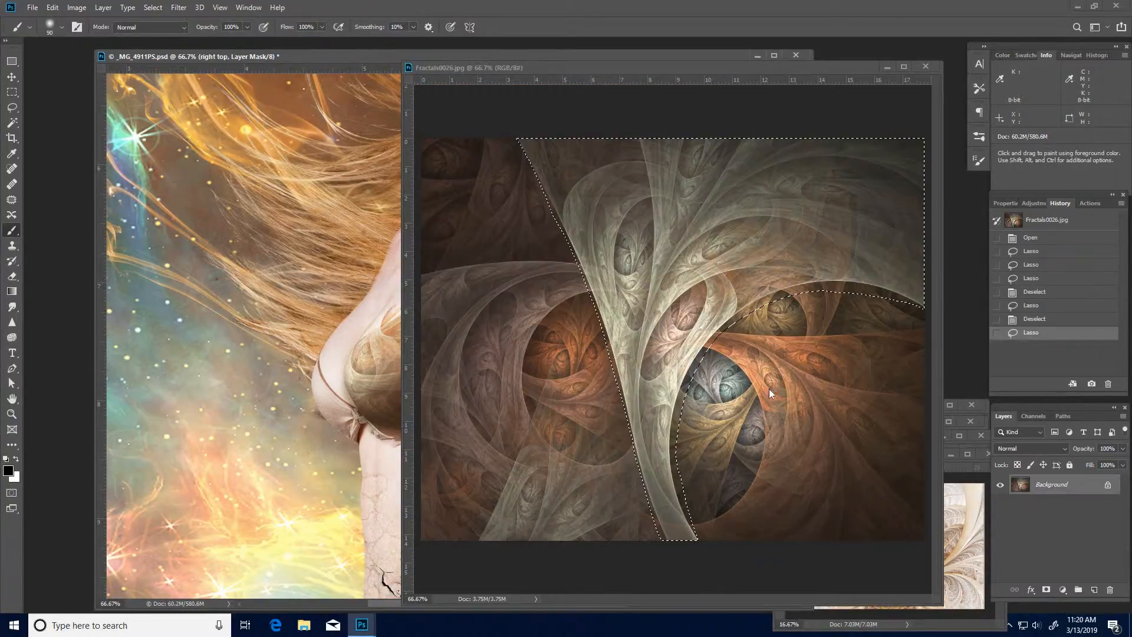
{"action": "key", "text": "ctrl+k"}
{"action": "left_click", "coordinate": [798, 150]}
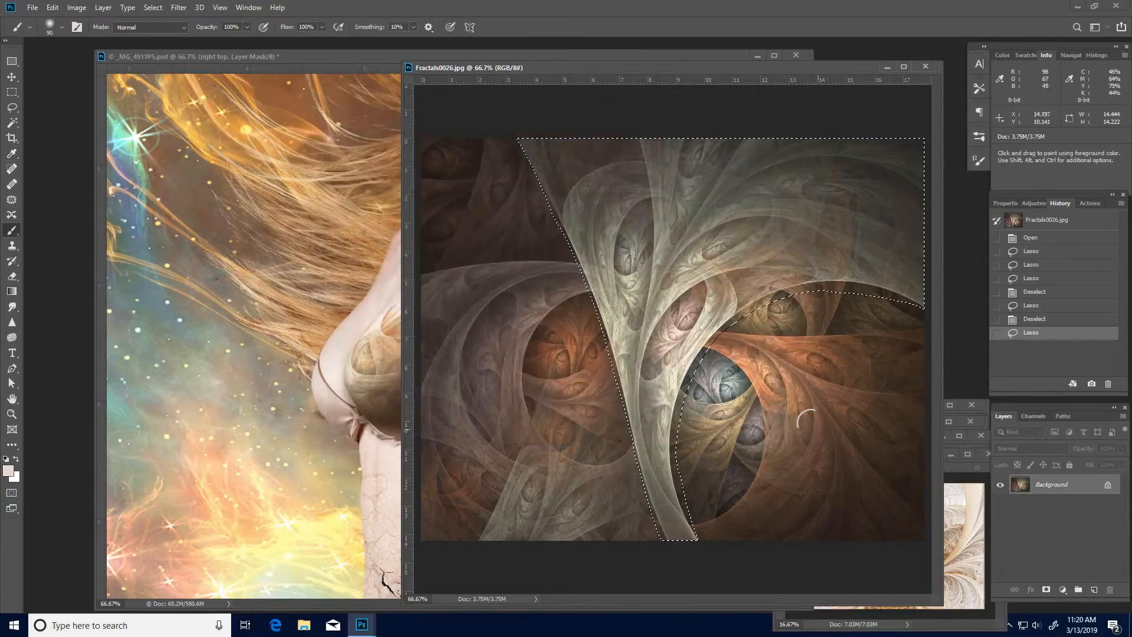
{"action": "key", "text": "l"}
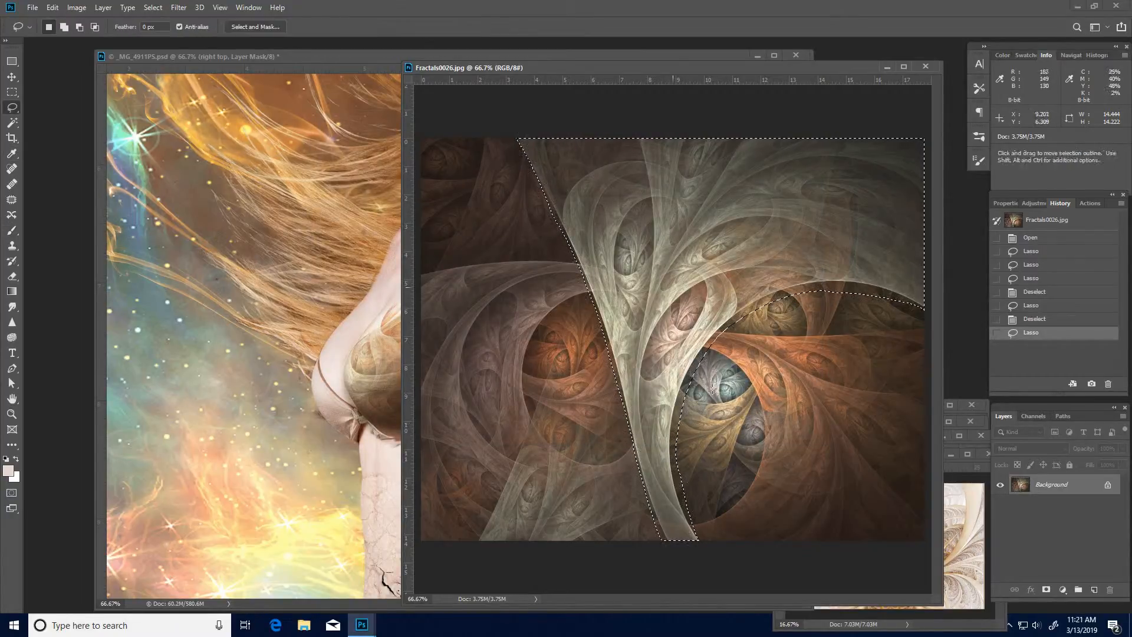
{"action": "left_click", "coordinate": [738, 365]}
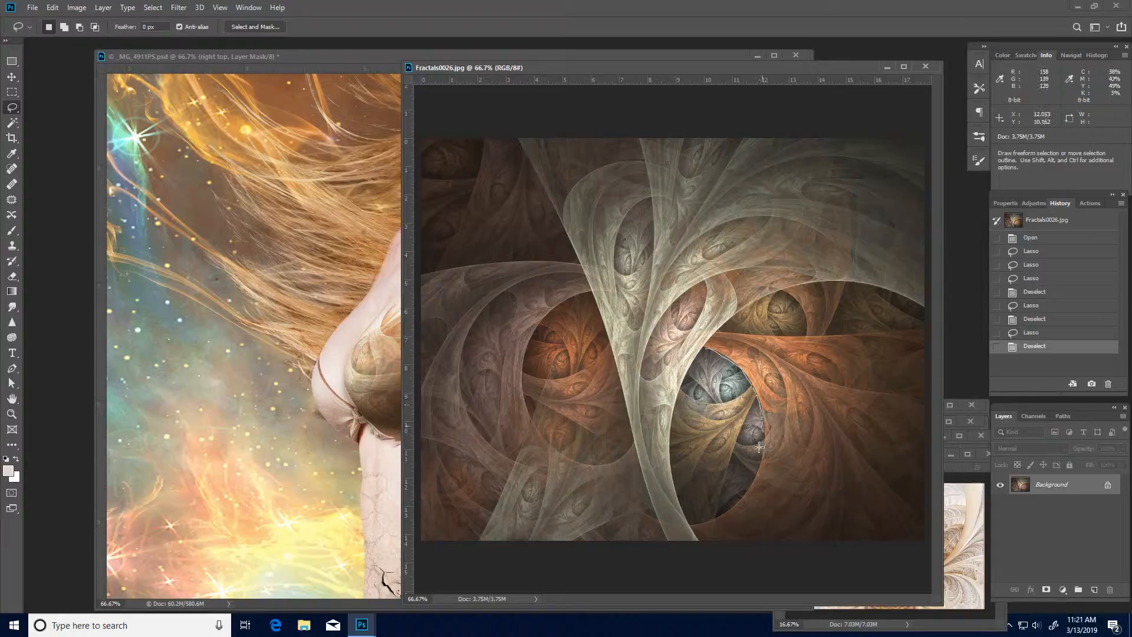
{"action": "mouse_move", "coordinate": [759, 447]}
{"action": "left_mouse_down"}
{"action": "mouse_move", "coordinate": [744, 486]}
{"action": "mouse_move", "coordinate": [694, 514]}
{"action": "mouse_move", "coordinate": [703, 541]}
{"action": "mouse_move", "coordinate": [800, 573]}
{"action": "mouse_move", "coordinate": [955, 577]}
{"action": "mouse_move", "coordinate": [977, 505]}
{"action": "mouse_move", "coordinate": [965, 320]}
{"action": "mouse_move", "coordinate": [764, 332]}
{"action": "left_mouse_up"}
{"action": "left_click_drag", "start_coordinate": [702, 348], "coordinate": [700, 350]}
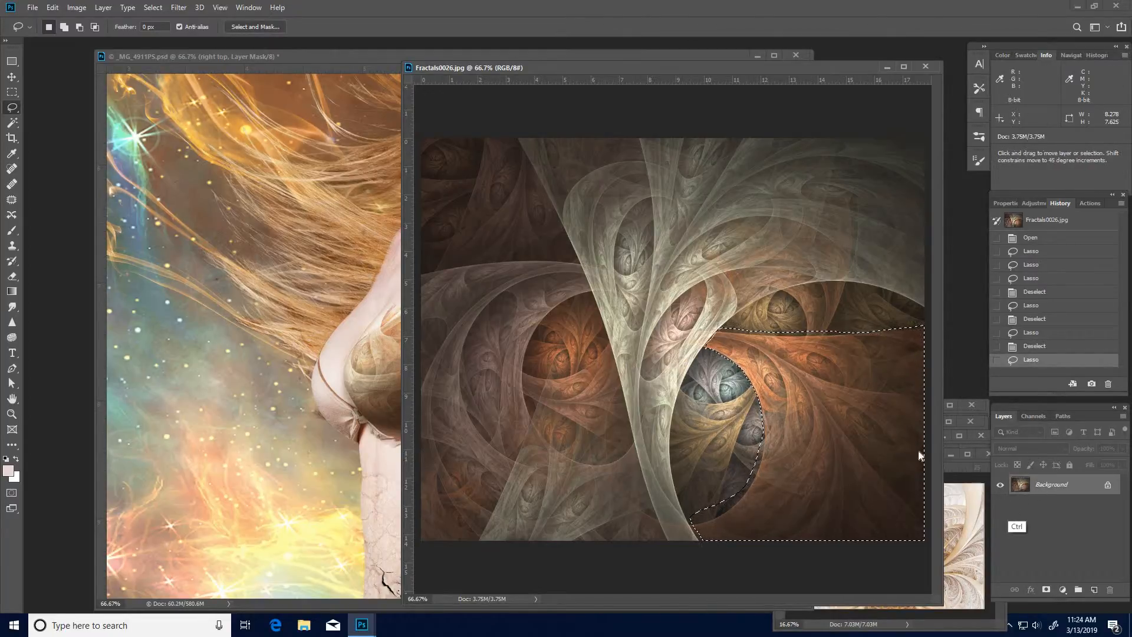
- Paste the copied orange-brown fractal piece into the _MG_4911PS.psd composite and move it beside the woman's chest
{"action": "left_click", "coordinate": [349, 413]}
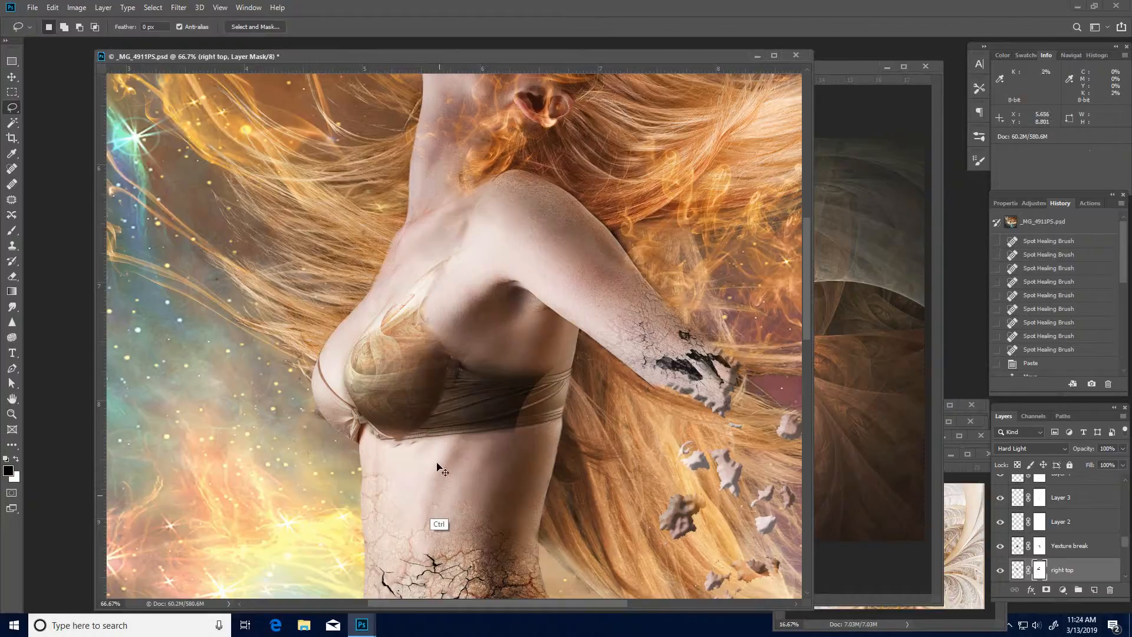
{"action": "key", "text": "ctrl+v"}
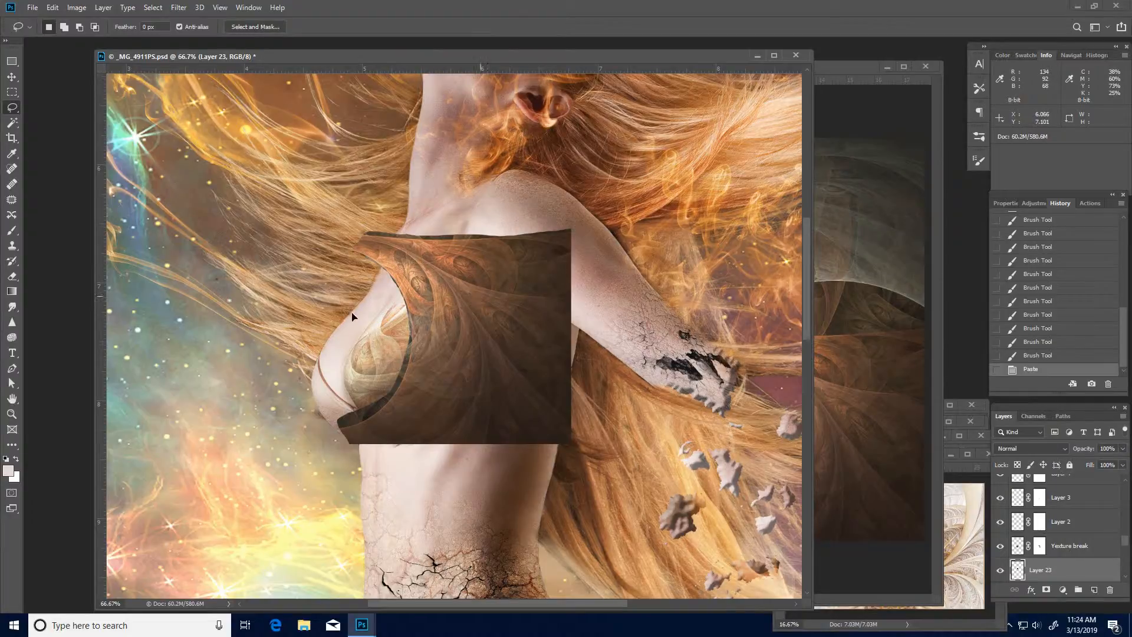
{"action": "left_click_drag", "start_coordinate": [488, 298], "coordinate": [306, 328]}
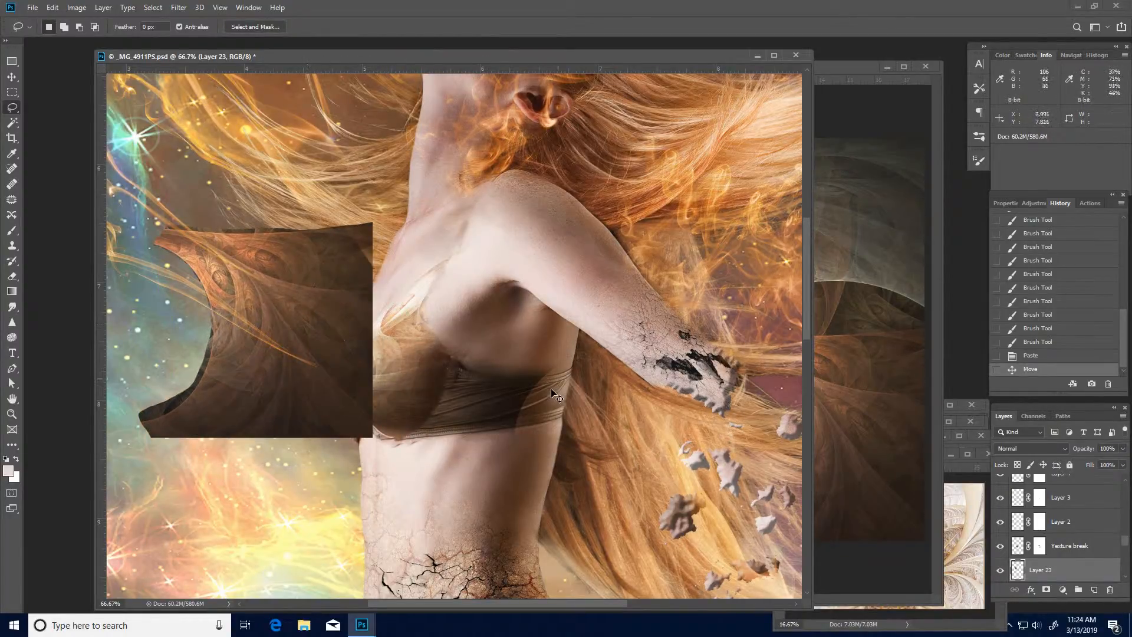
- Rotate the new fractal piece about 88.2° so its curved edge faces up, flip it horizontally, and apply the transformation
{"action": "key", "text": "ctrl+t"}
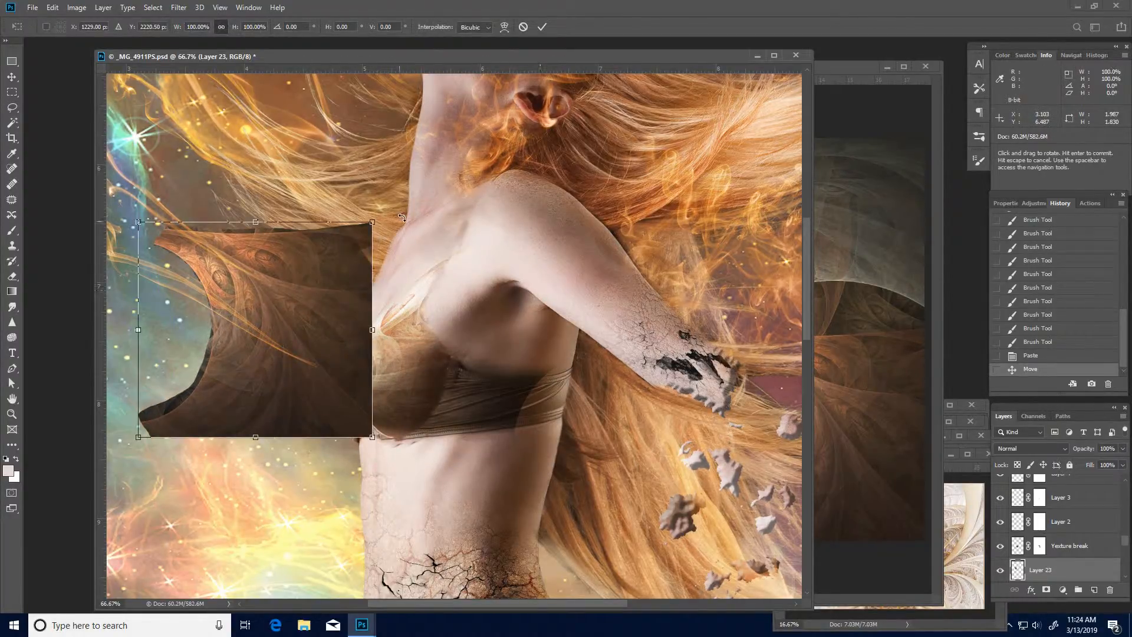
{"action": "left_click_drag", "start_coordinate": [408, 410], "coordinate": [366, 443]}
{"action": "right_click", "coordinate": [263, 335]}
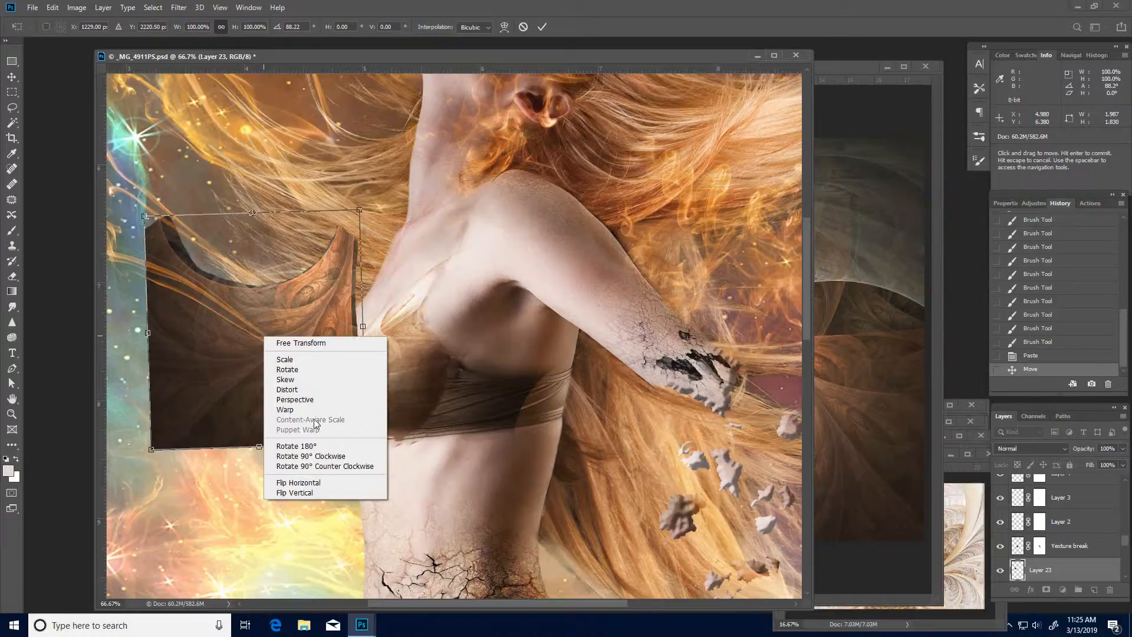
{"action": "left_click", "coordinate": [316, 483]}
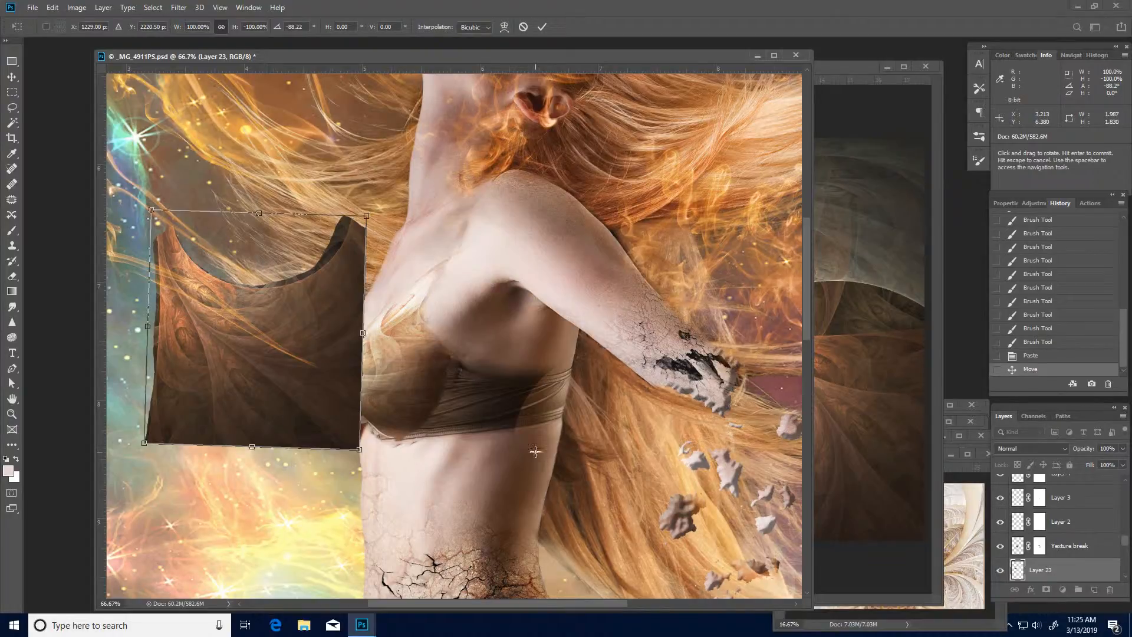
{"action": "key", "text": "Return"}
{"action": "key", "text": "l"}
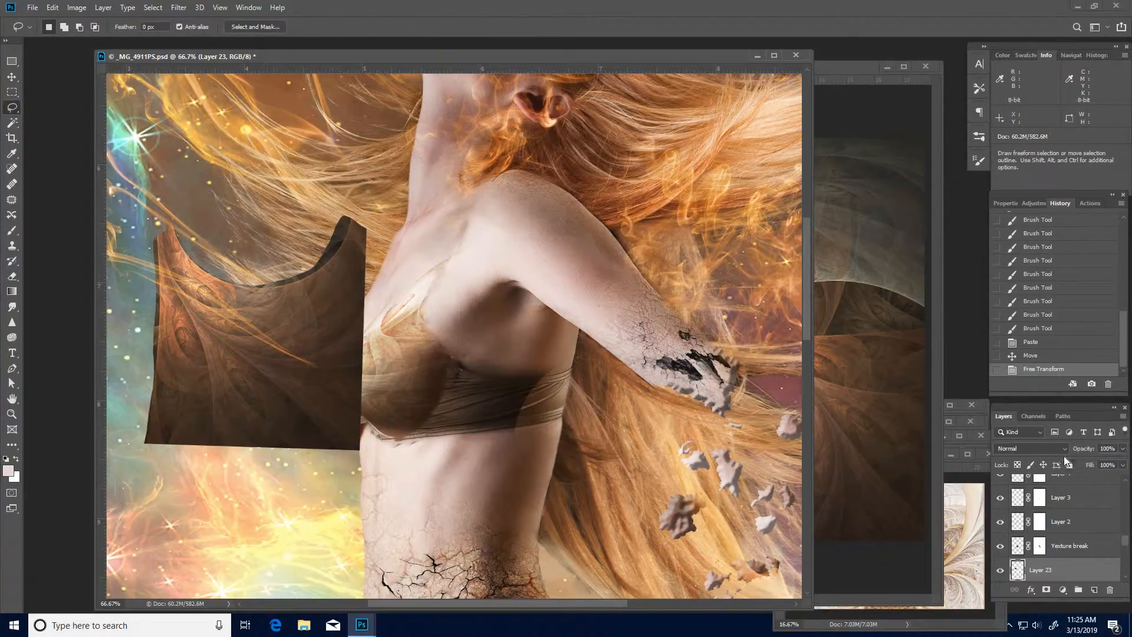
- Move the orange-brown fractal piece over the front of the bust and set its blending mode to Hard Light
{"action": "left_click_drag", "start_coordinate": [276, 355], "coordinate": [369, 346]}
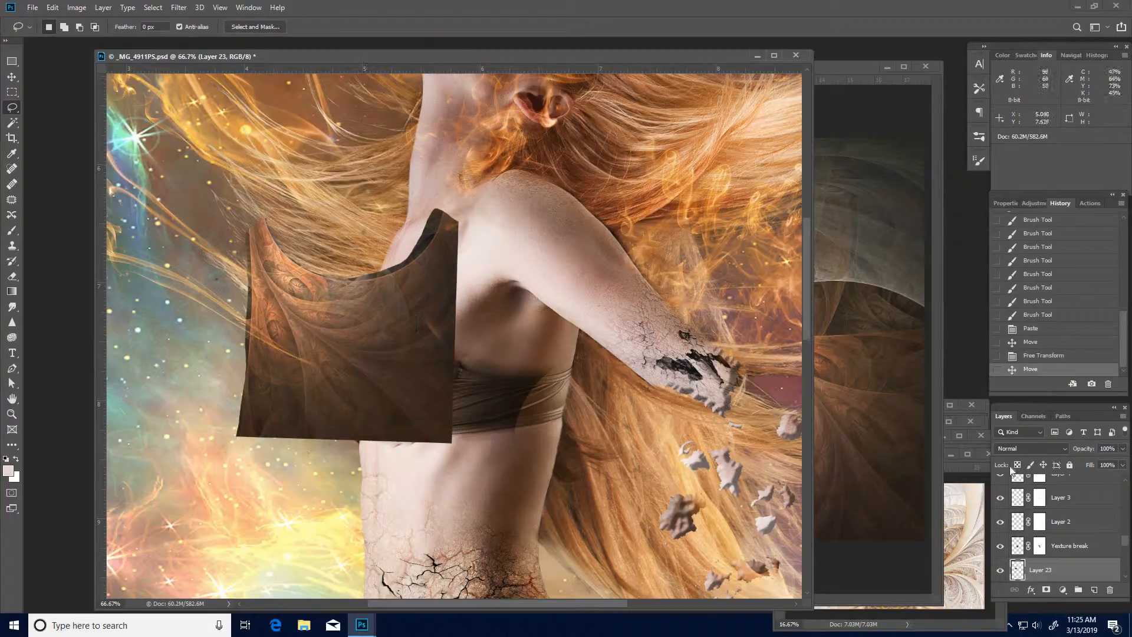
{"action": "left_click", "coordinate": [1066, 448]}
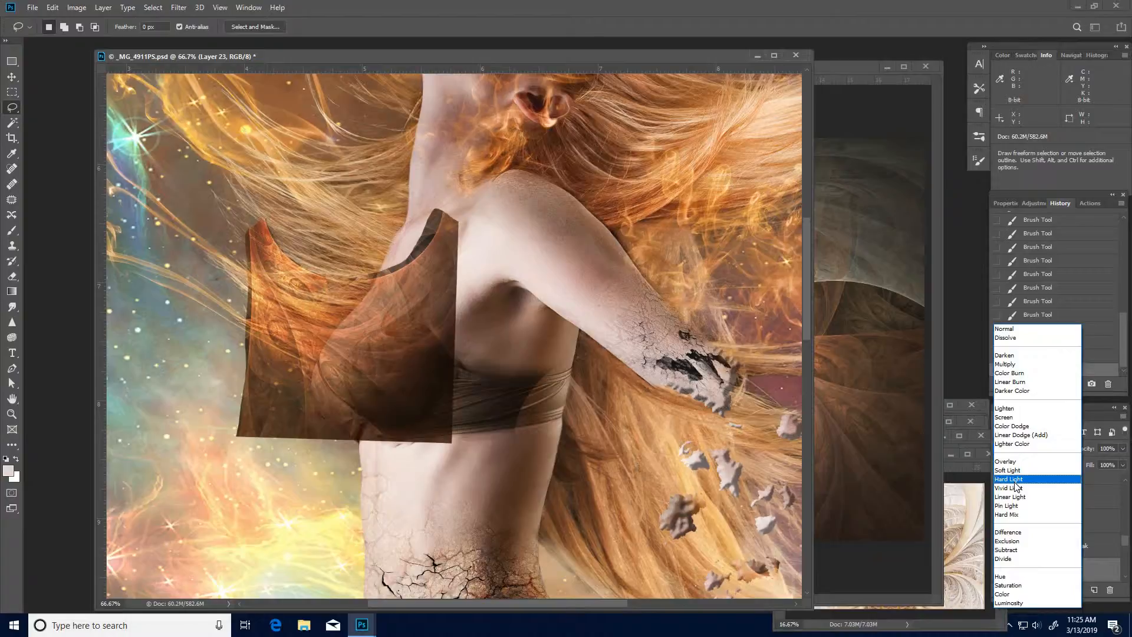
{"action": "left_click", "coordinate": [1014, 479]}
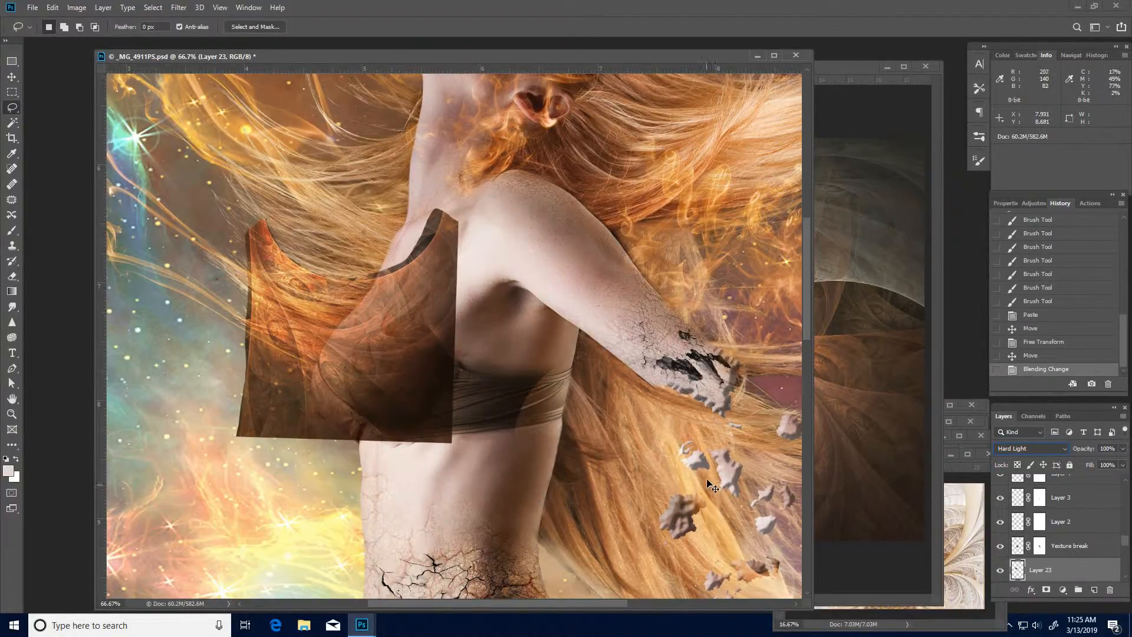
- Start warping the orange-brown fractal piece and pull its far upper corner and top edge in towards the base of the neck
{"action": "key", "text": "ctrl+t"}
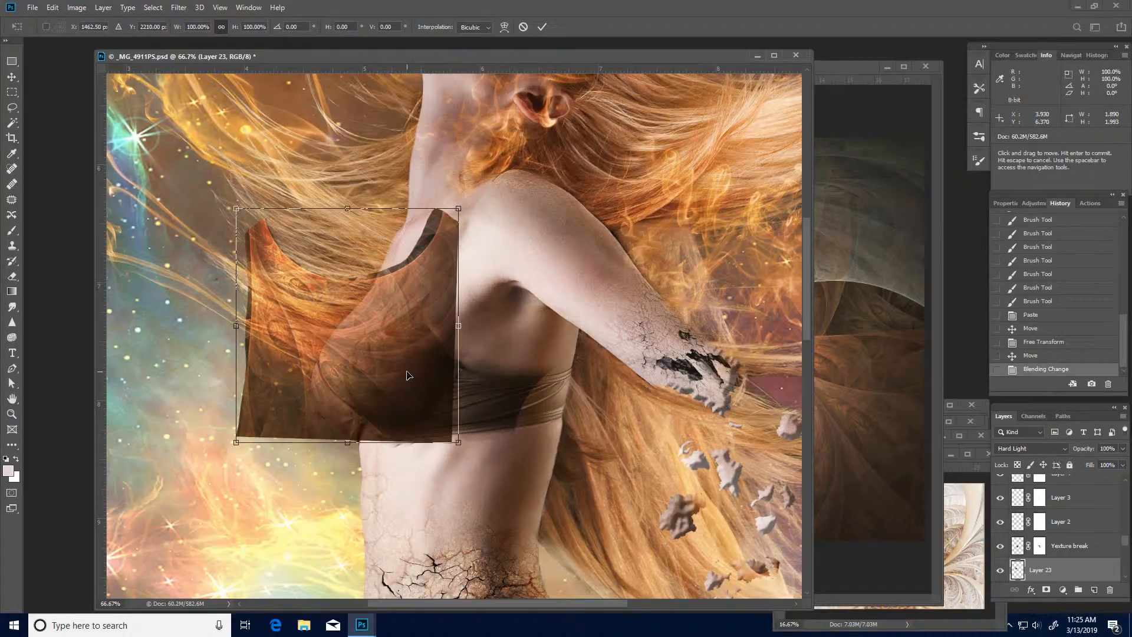
{"action": "right_click", "coordinate": [369, 355]}
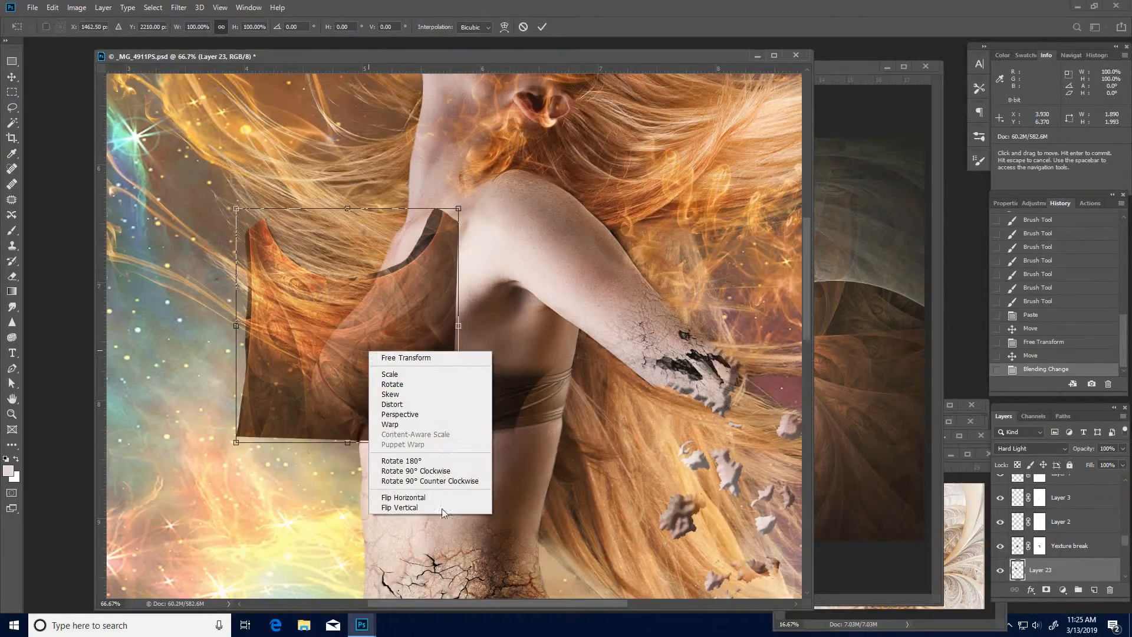
{"action": "left_click", "coordinate": [431, 424]}
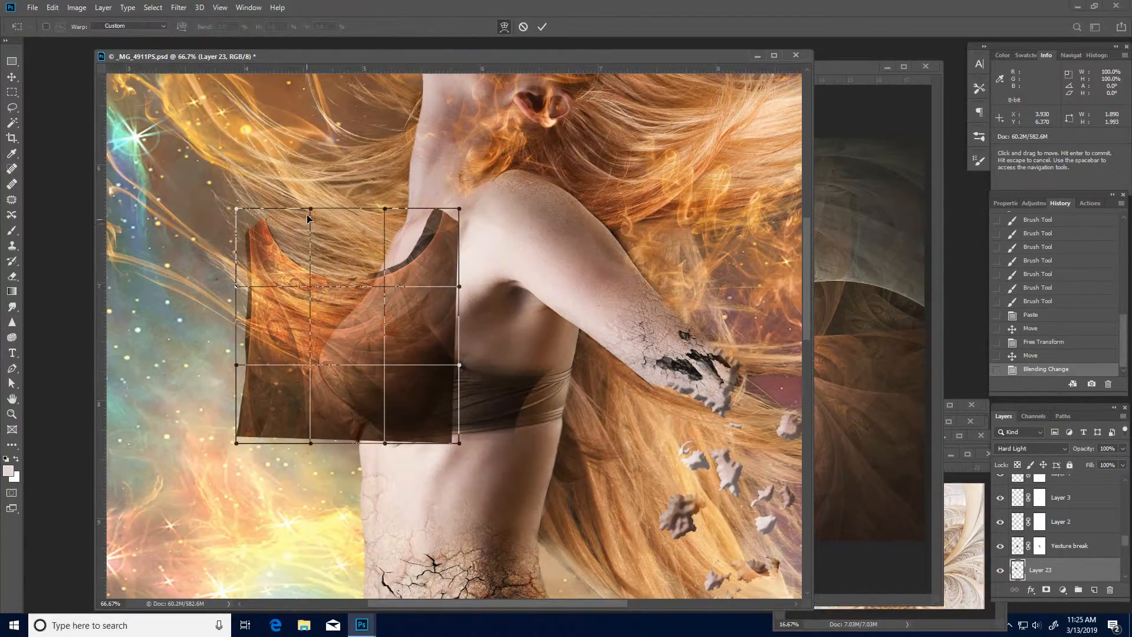
{"action": "left_click_drag", "start_coordinate": [366, 224], "coordinate": [412, 214]}
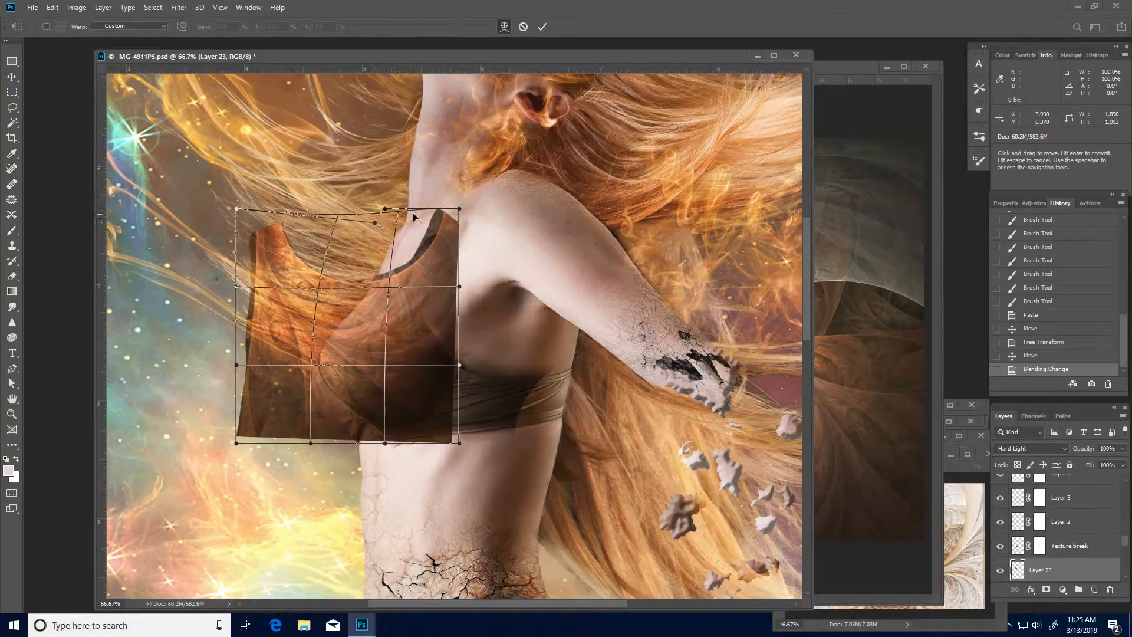
{"action": "left_click_drag", "start_coordinate": [288, 274], "coordinate": [349, 241]}
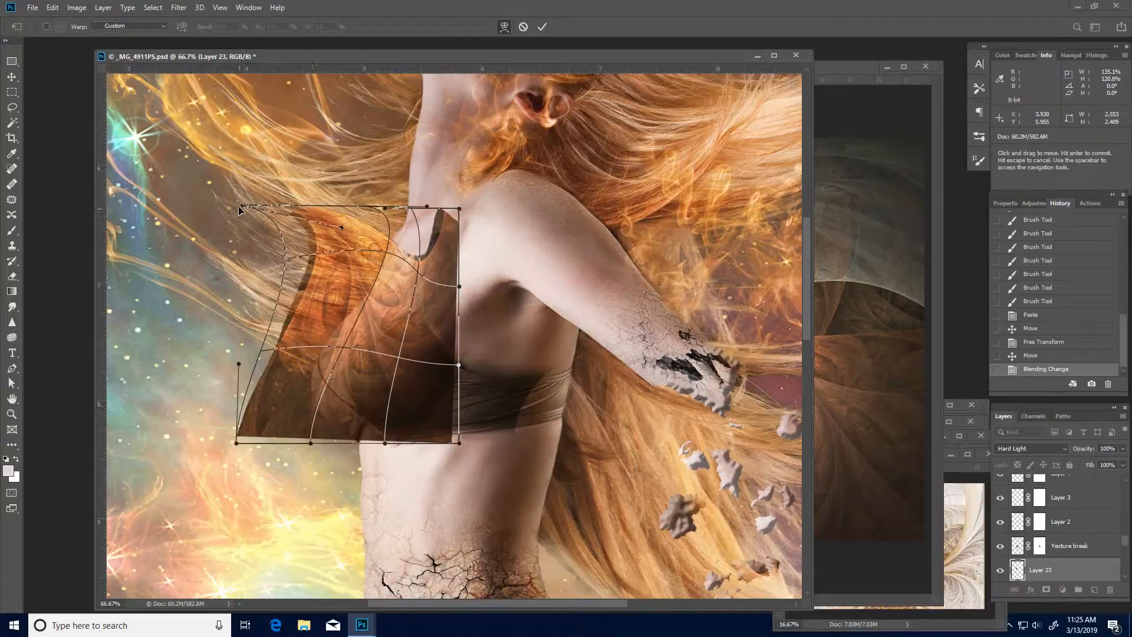
{"action": "left_click_drag", "start_coordinate": [244, 206], "coordinate": [389, 175]}
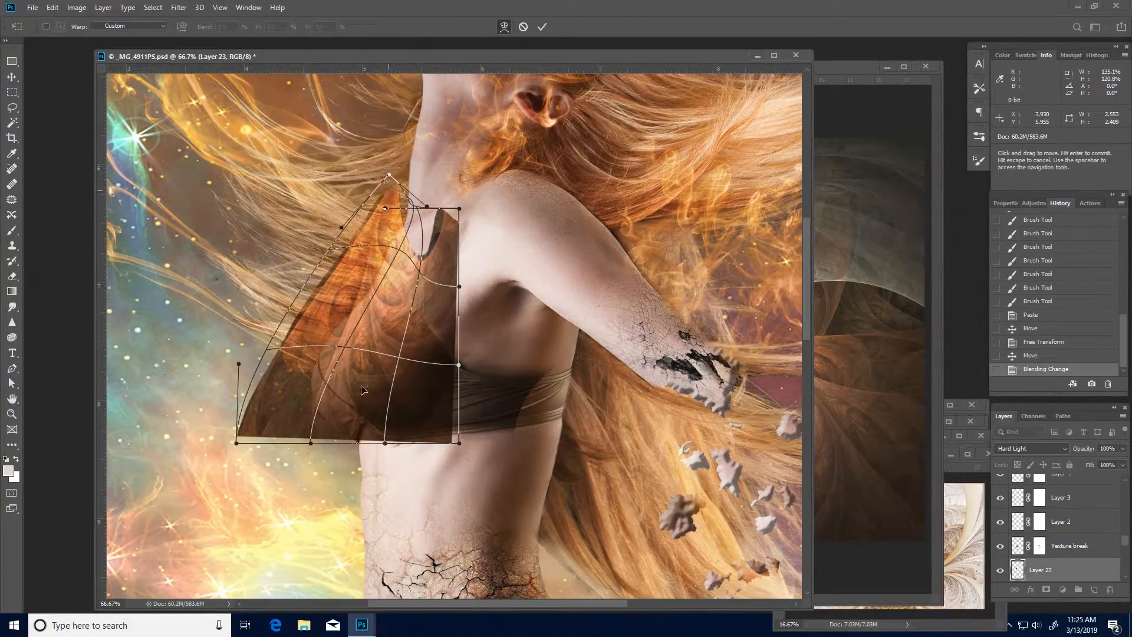
- Bend the fractal piece's lower edge and interior around the curve of the breast and apply the warp
{"action": "left_click_drag", "start_coordinate": [361, 391], "coordinate": [303, 419]}
{"action": "left_click_drag", "start_coordinate": [386, 273], "coordinate": [390, 274]}
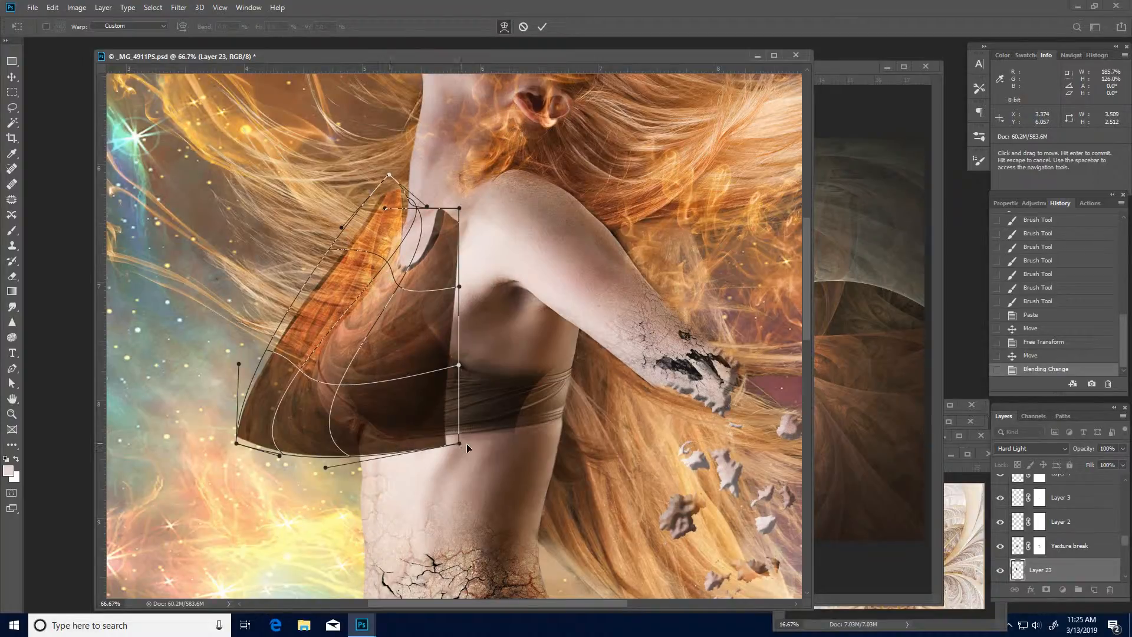
{"action": "left_click_drag", "start_coordinate": [460, 443], "coordinate": [475, 450]}
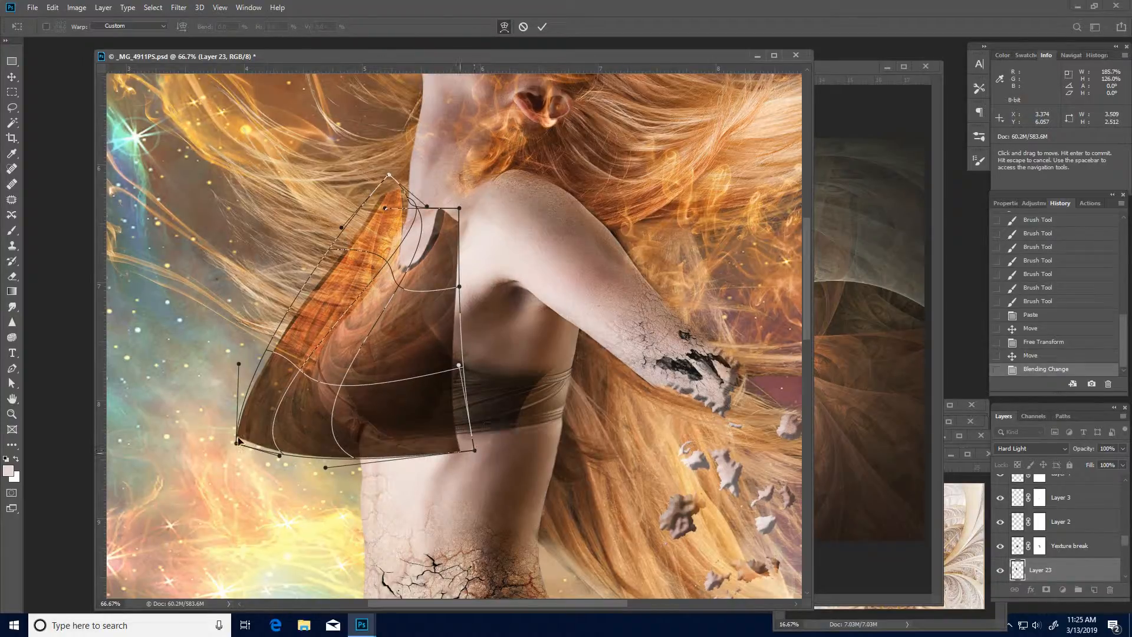
{"action": "left_click_drag", "start_coordinate": [284, 436], "coordinate": [284, 436]}
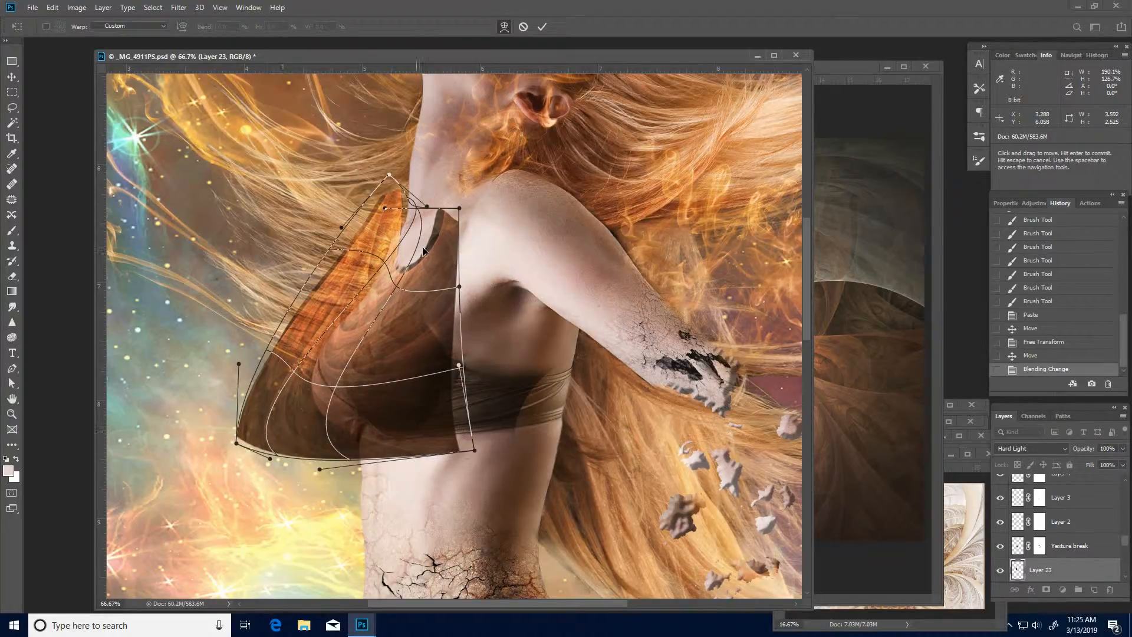
{"action": "left_click_drag", "start_coordinate": [423, 249], "coordinate": [424, 250]}
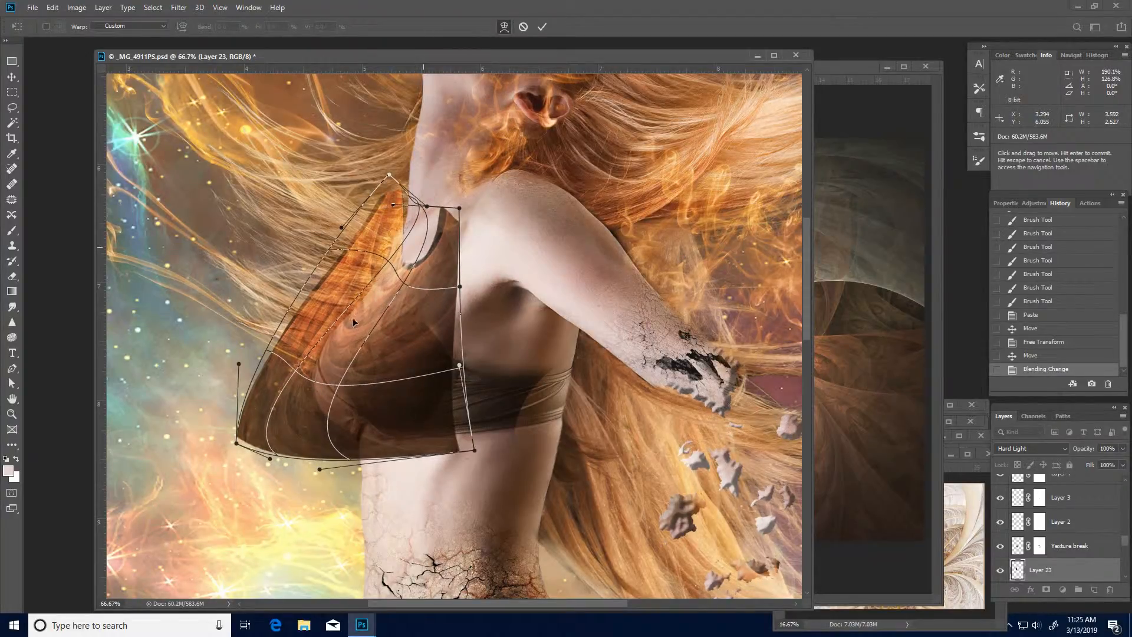
{"action": "left_click_drag", "start_coordinate": [352, 317], "coordinate": [355, 305]}
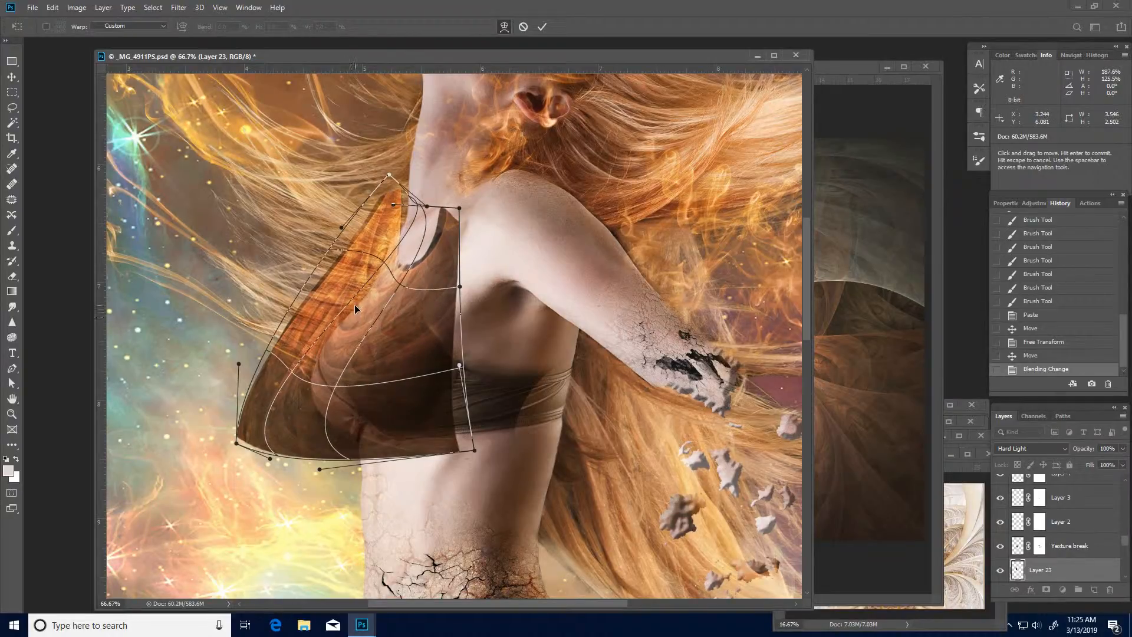
{"action": "key", "text": "Return"}
{"action": "key", "text": "l"}
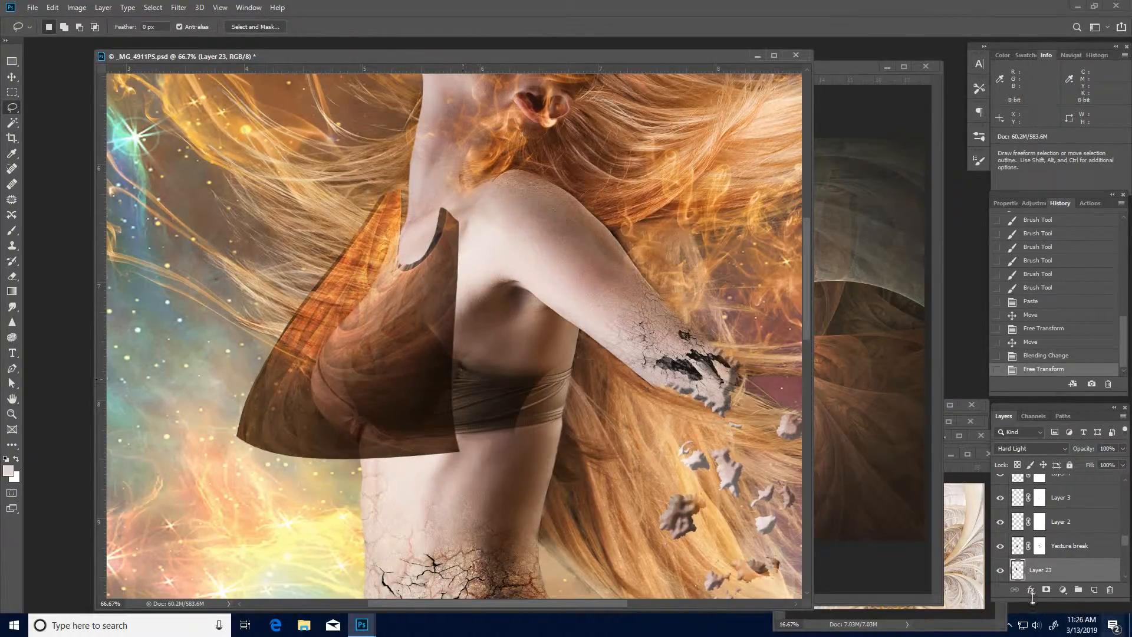
- Add a layer mask to the orange-brown piece and paint away the excess outside the bust and over the existing fractal cup with a size 90 brush
{"action": "left_click", "coordinate": [1046, 590]}
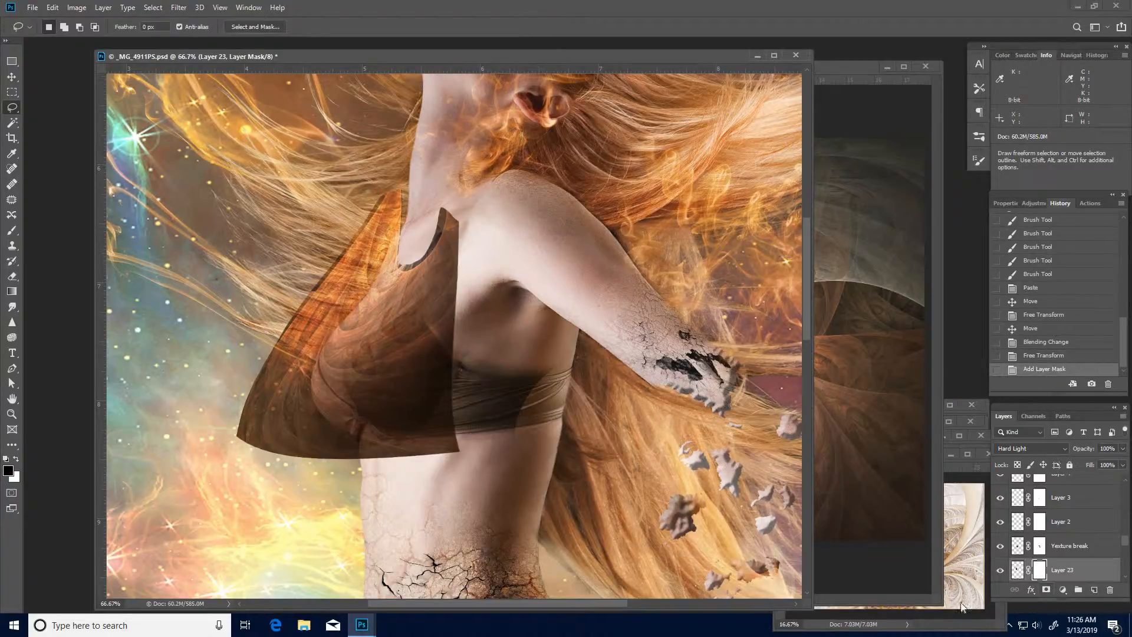
{"action": "key", "text": "b"}
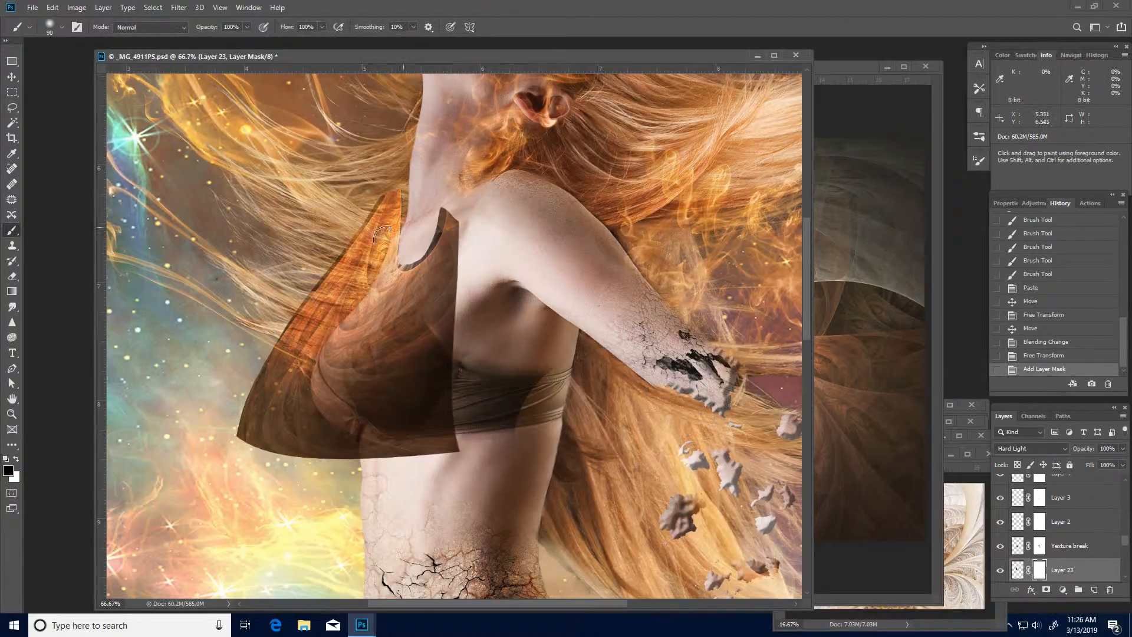
{"action": "mouse_move", "coordinate": [383, 234]}
{"action": "left_mouse_down"}
{"action": "mouse_move", "coordinate": [333, 298]}
{"action": "mouse_move", "coordinate": [383, 232]}
{"action": "left_mouse_up"}
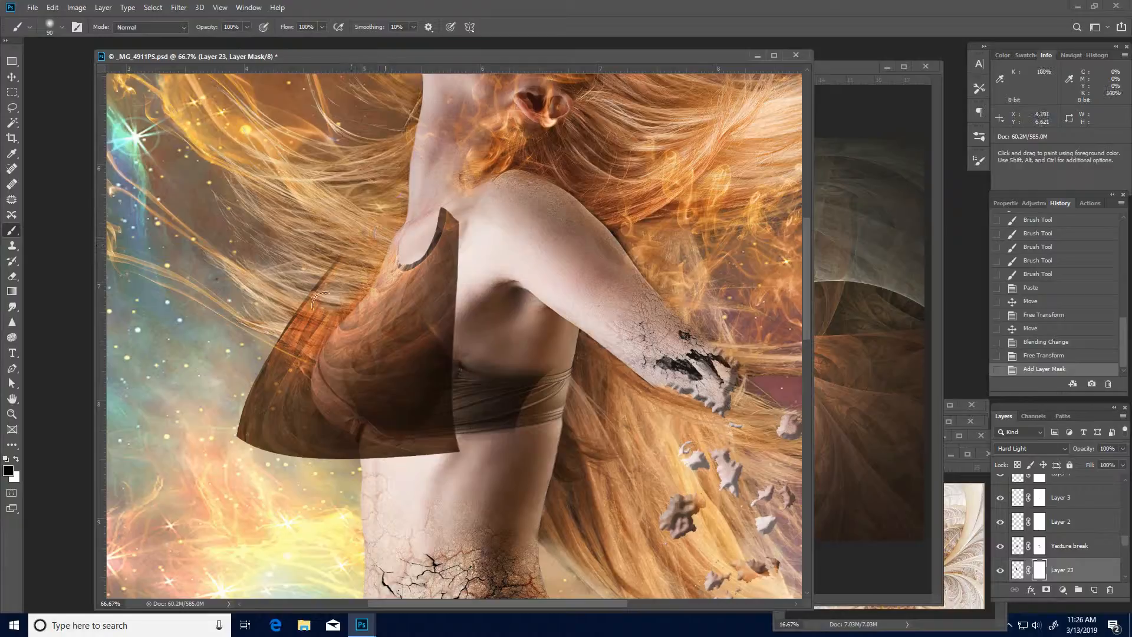
{"action": "mouse_move", "coordinate": [319, 300]}
{"action": "left_mouse_down"}
{"action": "mouse_move", "coordinate": [294, 351]}
{"action": "mouse_move", "coordinate": [291, 403]}
{"action": "mouse_move", "coordinate": [331, 443]}
{"action": "mouse_move", "coordinate": [378, 464]}
{"action": "mouse_move", "coordinate": [293, 456]}
{"action": "mouse_move", "coordinate": [271, 445]}
{"action": "mouse_move", "coordinate": [311, 449]}
{"action": "mouse_move", "coordinate": [234, 431]}
{"action": "mouse_move", "coordinate": [350, 216]}
{"action": "mouse_move", "coordinate": [280, 316]}
{"action": "mouse_move", "coordinate": [266, 407]}
{"action": "mouse_move", "coordinate": [275, 380]}
{"action": "mouse_move", "coordinate": [241, 426]}
{"action": "mouse_move", "coordinate": [284, 417]}
{"action": "mouse_move", "coordinate": [286, 444]}
{"action": "mouse_move", "coordinate": [360, 466]}
{"action": "mouse_move", "coordinate": [458, 461]}
{"action": "mouse_move", "coordinate": [446, 450]}
{"action": "mouse_move", "coordinate": [364, 457]}
{"action": "mouse_move", "coordinate": [438, 451]}
{"action": "mouse_move", "coordinate": [420, 378]}
{"action": "mouse_move", "coordinate": [441, 224]}
{"action": "mouse_move", "coordinate": [459, 275]}
{"action": "mouse_move", "coordinate": [461, 395]}
{"action": "mouse_move", "coordinate": [435, 277]}
{"action": "mouse_move", "coordinate": [423, 349]}
{"action": "mouse_move", "coordinate": [419, 257]}
{"action": "mouse_move", "coordinate": [404, 239]}
{"action": "mouse_move", "coordinate": [422, 274]}
{"action": "mouse_move", "coordinate": [406, 277]}
{"action": "mouse_move", "coordinate": [406, 308]}
{"action": "mouse_move", "coordinate": [360, 372]}
{"action": "mouse_move", "coordinate": [389, 415]}
{"action": "mouse_move", "coordinate": [433, 442]}
{"action": "mouse_move", "coordinate": [398, 386]}
{"action": "mouse_move", "coordinate": [418, 292]}
{"action": "mouse_move", "coordinate": [406, 422]}
{"action": "mouse_move", "coordinate": [389, 354]}
{"action": "mouse_move", "coordinate": [385, 378]}
{"action": "mouse_move", "coordinate": [421, 442]}
{"action": "left_mouse_up"}
{"action": "mouse_move", "coordinate": [376, 427]}
{"action": "left_mouse_down"}
{"action": "mouse_move", "coordinate": [364, 403]}
{"action": "mouse_move", "coordinate": [371, 348]}
{"action": "mouse_move", "coordinate": [397, 307]}
{"action": "mouse_move", "coordinate": [406, 417]}
{"action": "mouse_move", "coordinate": [433, 438]}
{"action": "mouse_move", "coordinate": [397, 455]}
{"action": "mouse_move", "coordinate": [351, 269]}
{"action": "left_mouse_up"}
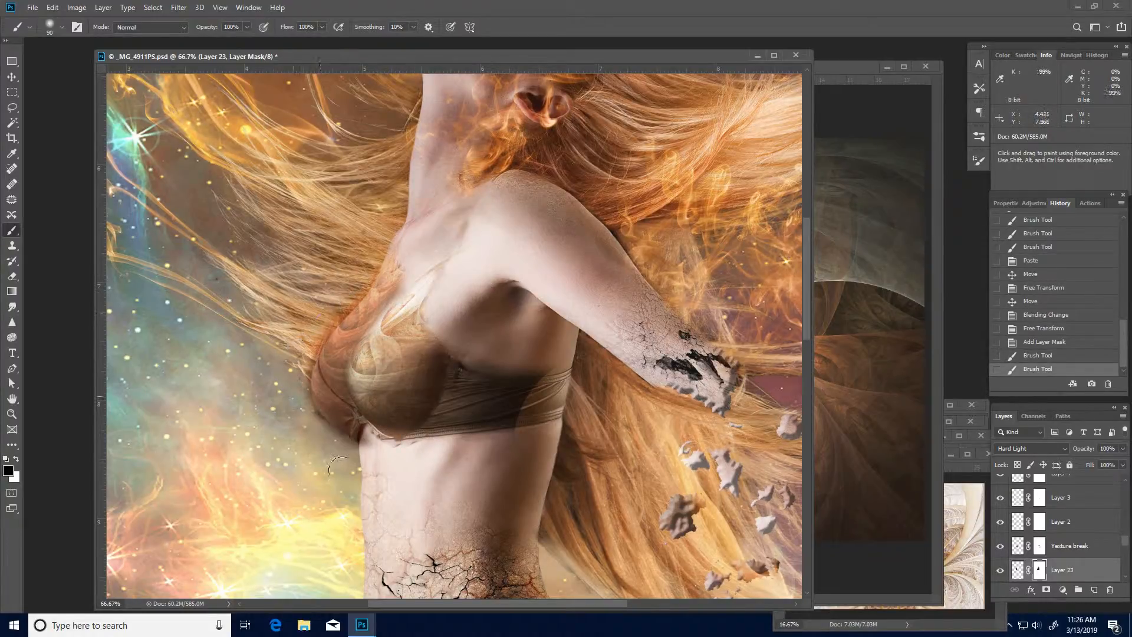
{"action": "mouse_move", "coordinate": [337, 466]}
{"action": "left_mouse_down"}
{"action": "mouse_move", "coordinate": [302, 423]}
{"action": "mouse_move", "coordinate": [341, 435]}
{"action": "mouse_move", "coordinate": [354, 419]}
{"action": "mouse_move", "coordinate": [374, 441]}
{"action": "mouse_move", "coordinate": [351, 404]}
{"action": "left_mouse_up"}
- Refine the mask along the front outline and underside of the bust with a size 40 brush
{"action": "key", "text": "x"}
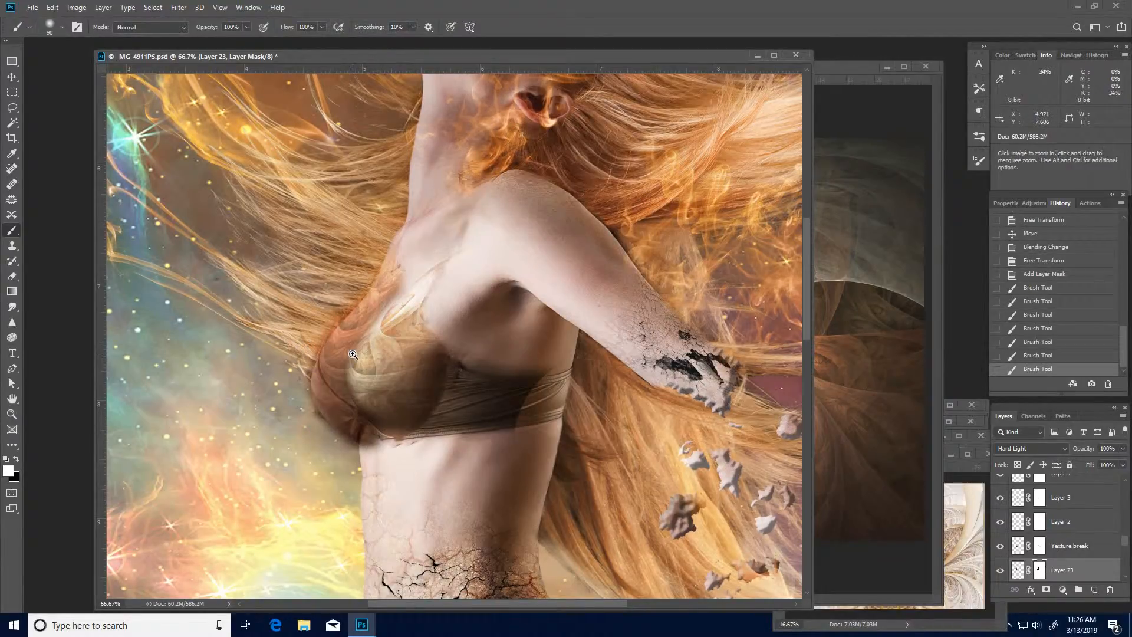
{"action": "scroll", "coordinate": [372, 347], "scroll_direction": "up", "scroll_amount": 1}
{"action": "left_click_drag", "start_coordinate": [386, 346], "coordinate": [413, 364]}
{"action": "key", "text": "bracketleft"}
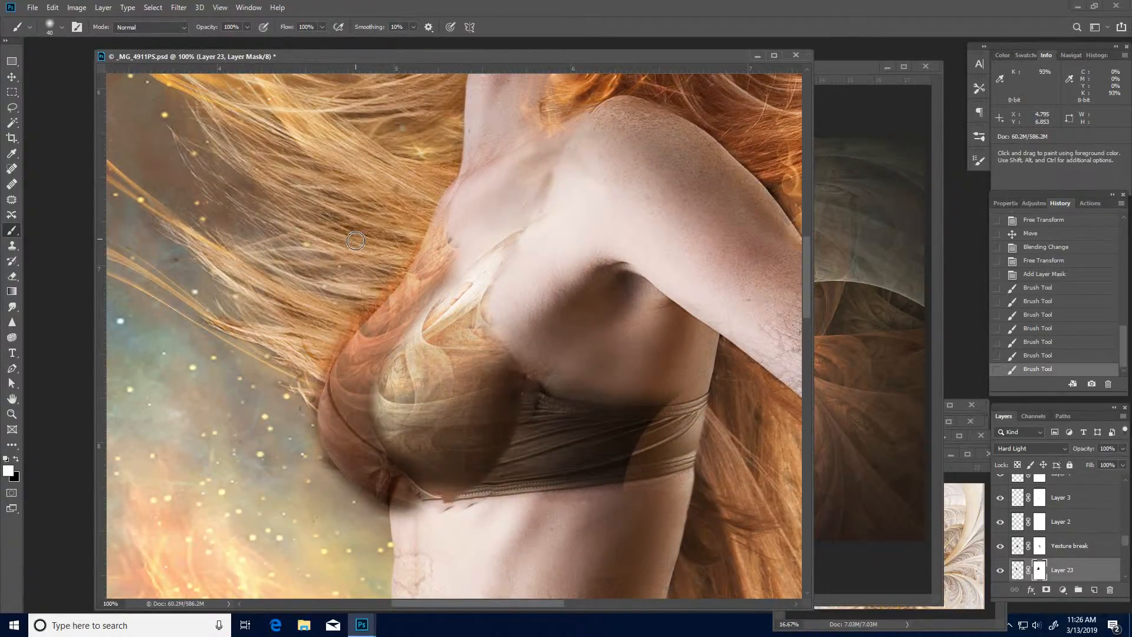
{"action": "key", "text": "x"}
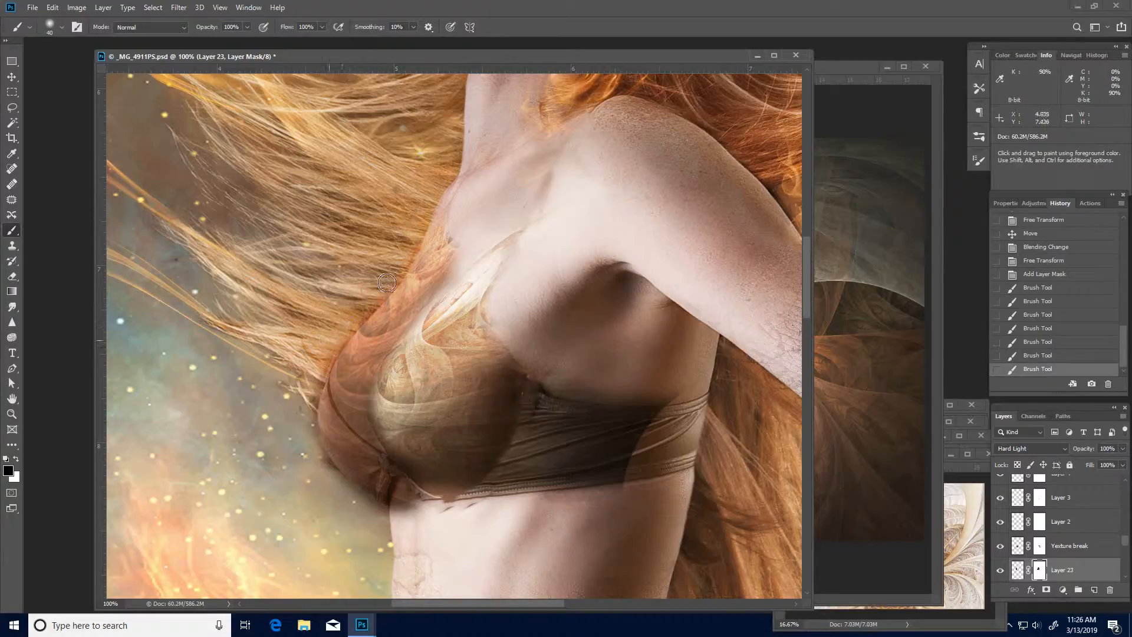
{"action": "left_click_drag", "start_coordinate": [416, 224], "coordinate": [353, 306]}
{"action": "left_click", "coordinate": [326, 356]}
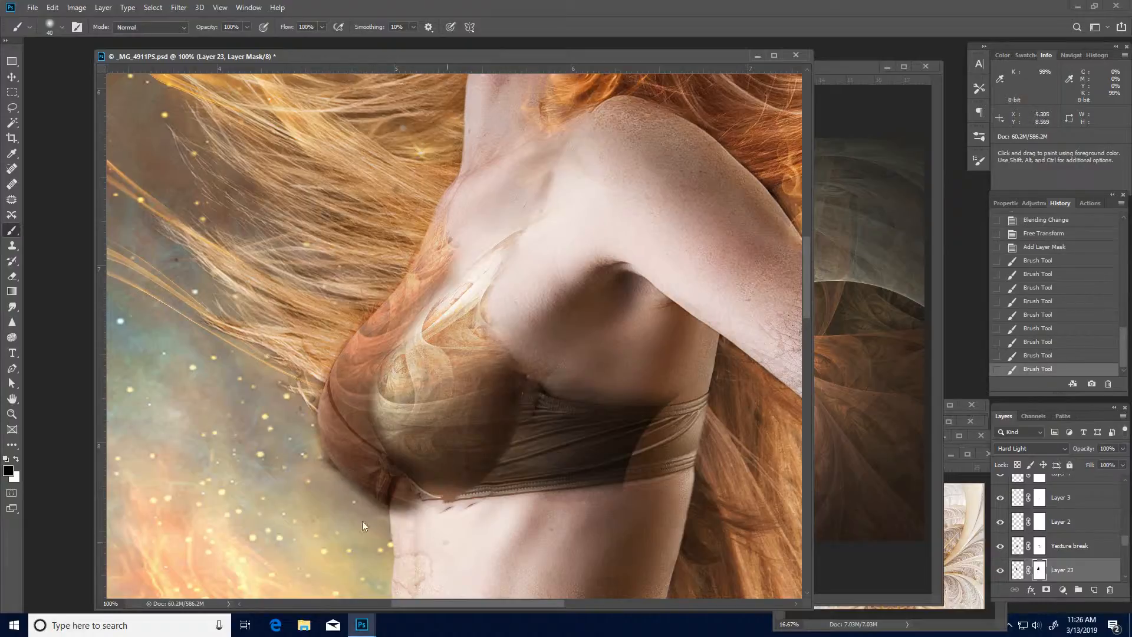
{"action": "left_click", "coordinate": [354, 501]}
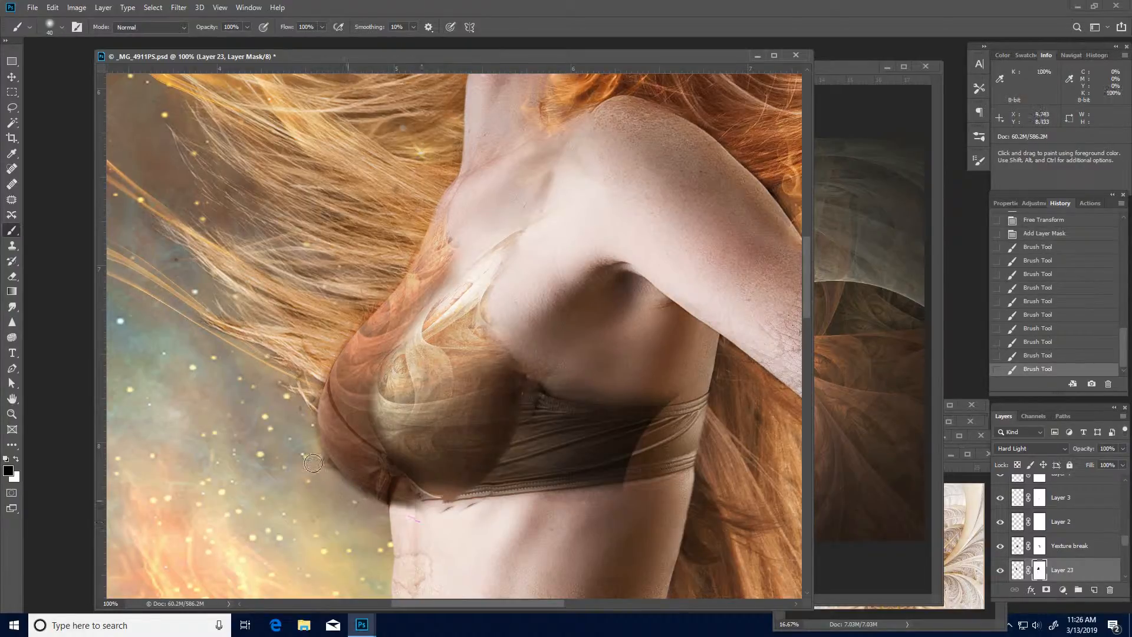
{"action": "left_click", "coordinate": [325, 481]}
- Touch up the mask along the seam where the orange-brown piece meets the pale fractal cup
{"action": "mouse_move", "coordinate": [388, 378]}
{"action": "left_mouse_down"}
{"action": "mouse_move", "coordinate": [402, 437]}
{"action": "mouse_move", "coordinate": [456, 489]}
{"action": "mouse_move", "coordinate": [420, 470]}
{"action": "mouse_move", "coordinate": [386, 404]}
{"action": "left_mouse_up"}
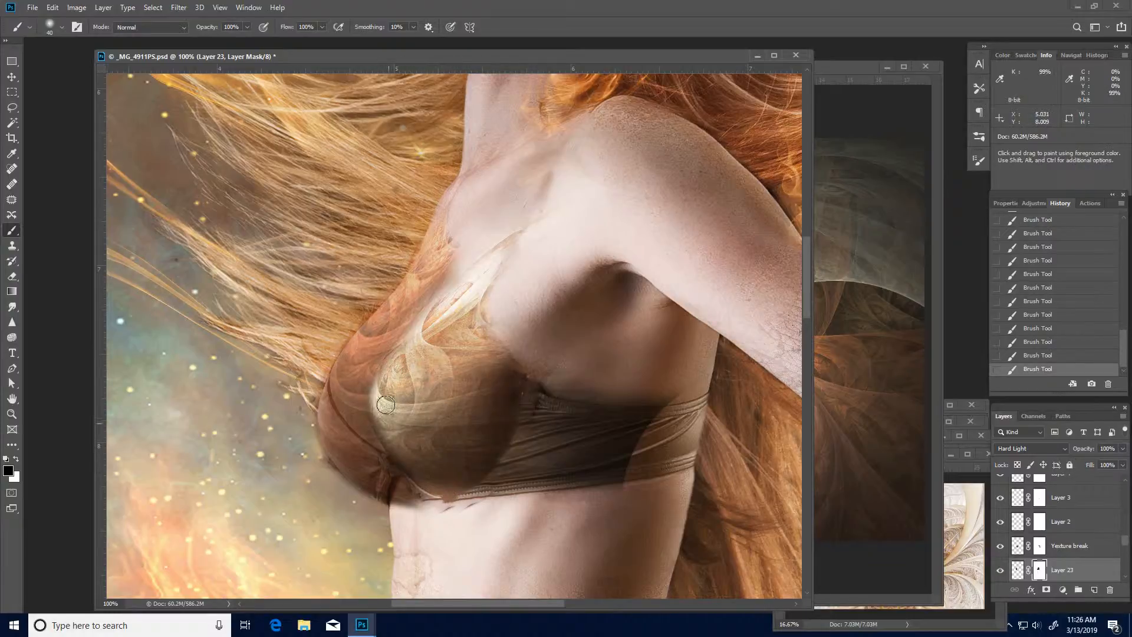
{"action": "mouse_move", "coordinate": [402, 342]}
{"action": "left_mouse_down"}
{"action": "mouse_move", "coordinate": [480, 260]}
{"action": "mouse_move", "coordinate": [480, 311]}
{"action": "left_mouse_up"}
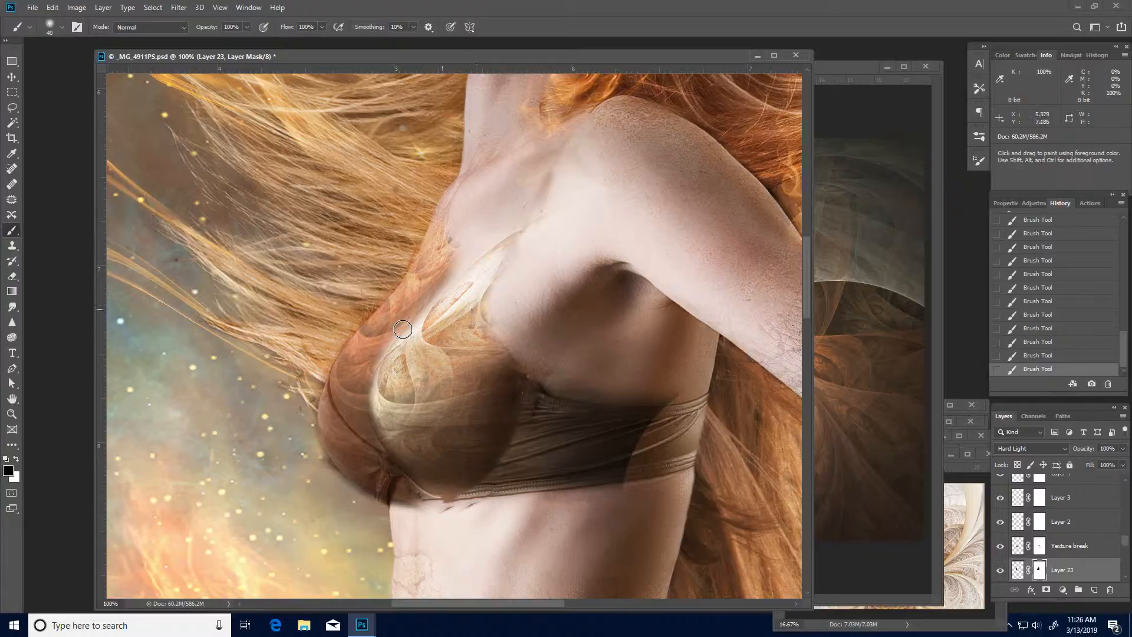
{"action": "key", "text": "x"}
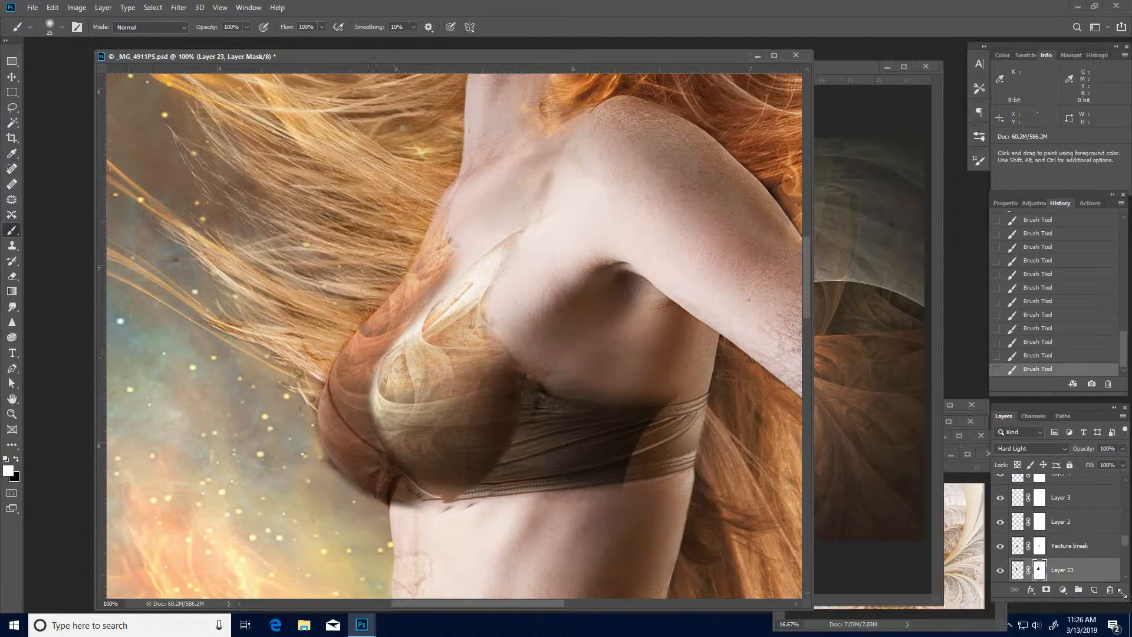
- Rename the masked orange-brown fractal layer as "left top"
{"action": "double_click", "coordinate": [1064, 570]}
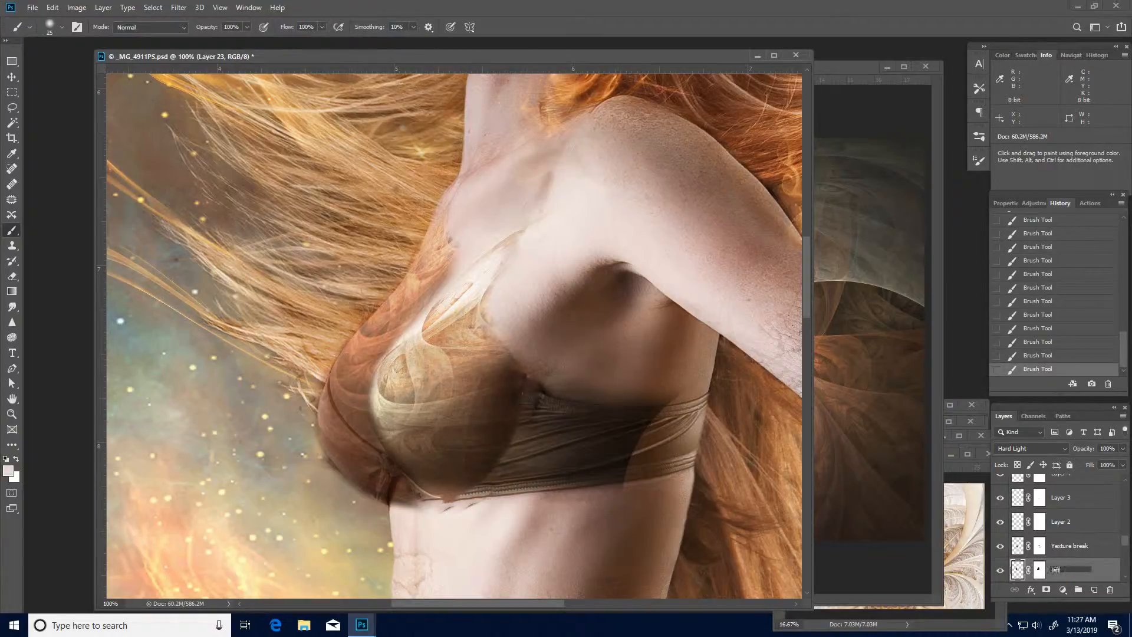
{"action": "type", "text": "left top"}
{"action": "key", "text": "Return"}
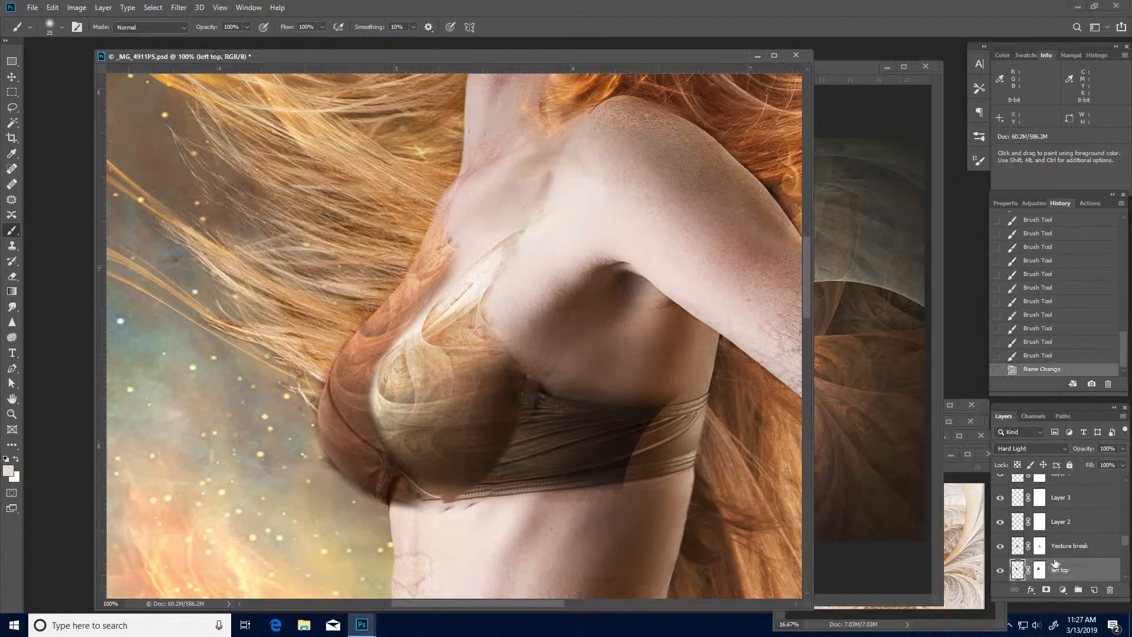
- In Fractals0026.jpg, drop the selection, reduce the view to 25%, shrink the window around the image and move it clear of the composite's bust area
{"action": "left_click", "coordinate": [904, 189]}
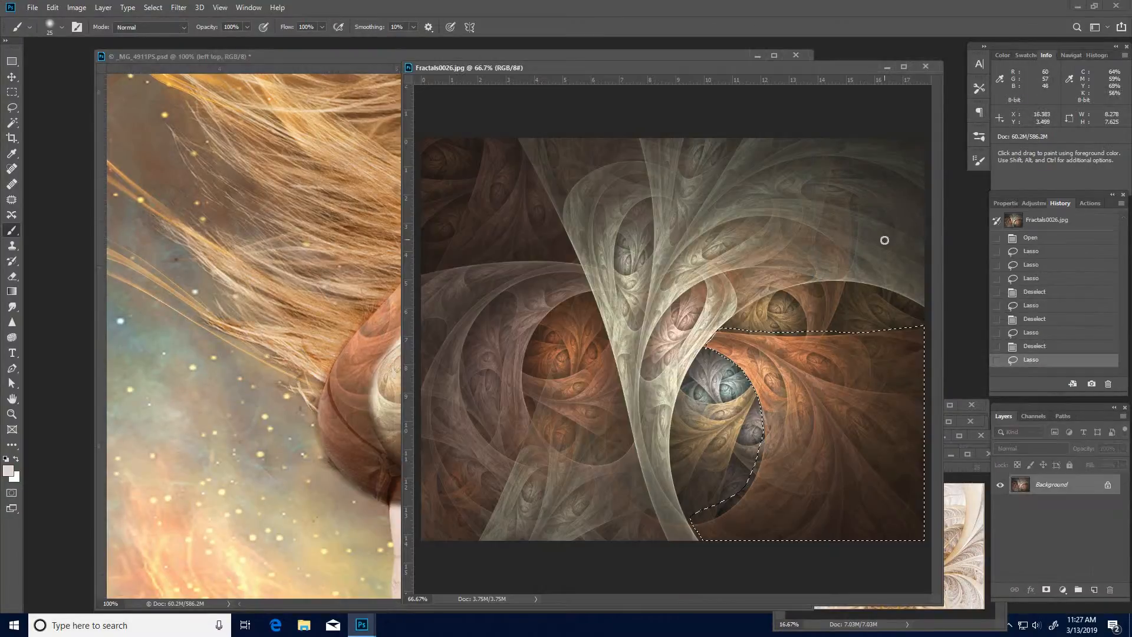
{"action": "key", "text": "ctrl+d"}
{"action": "key", "text": "ctrl+minus"}
{"action": "key", "text": "ctrl+minus"}
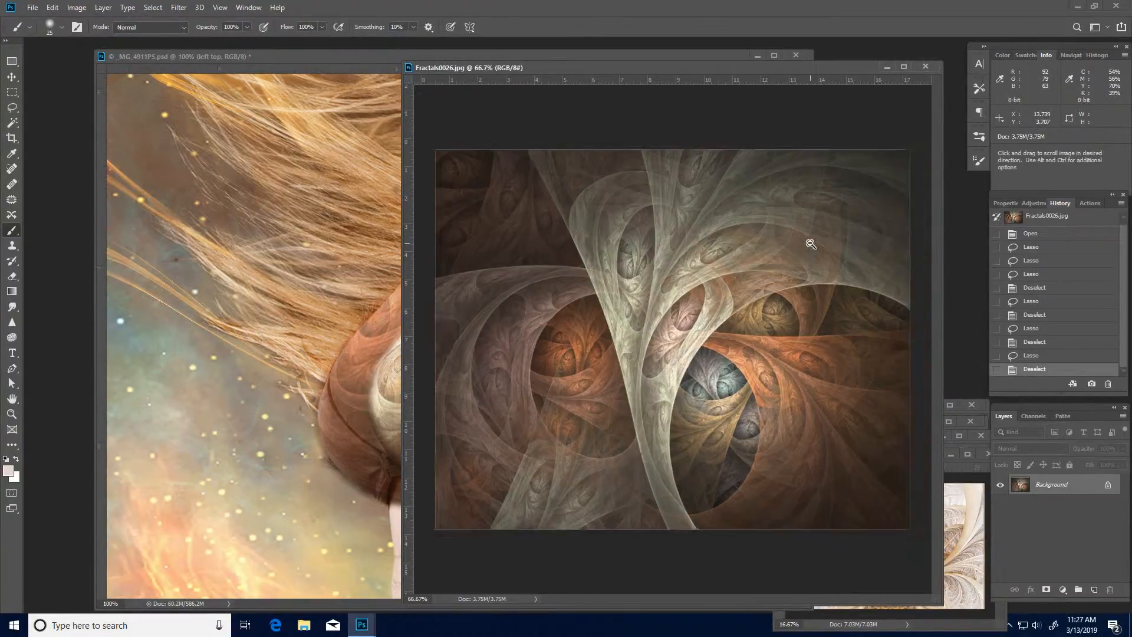
{"action": "key", "text": "ctrl+minus"}
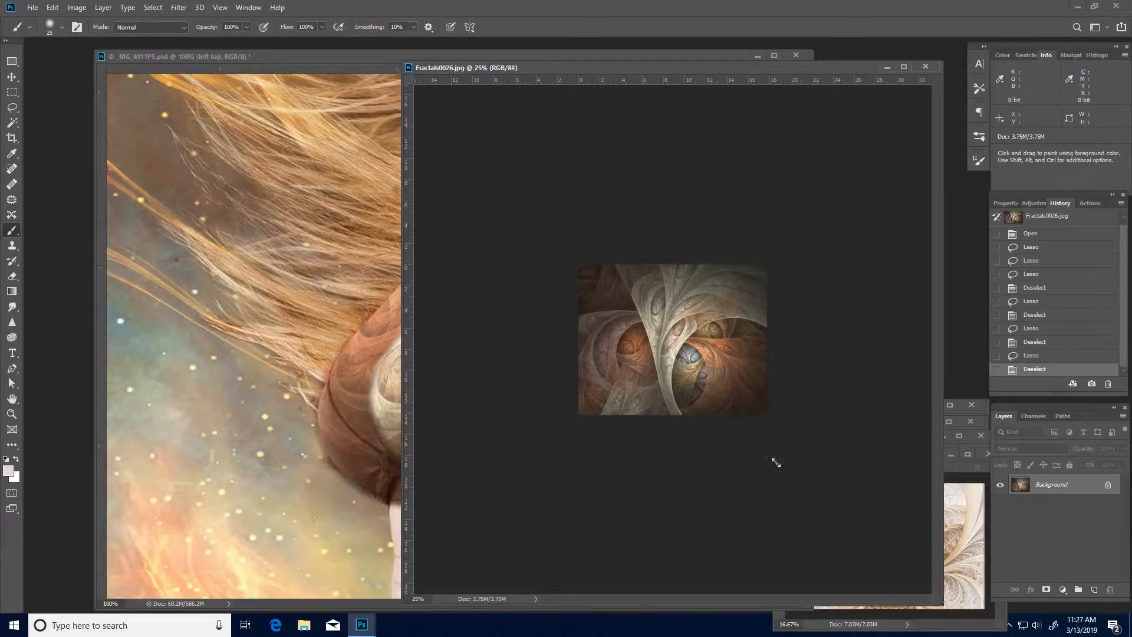
{"action": "left_click_drag", "start_coordinate": [776, 463], "coordinate": [648, 257]}
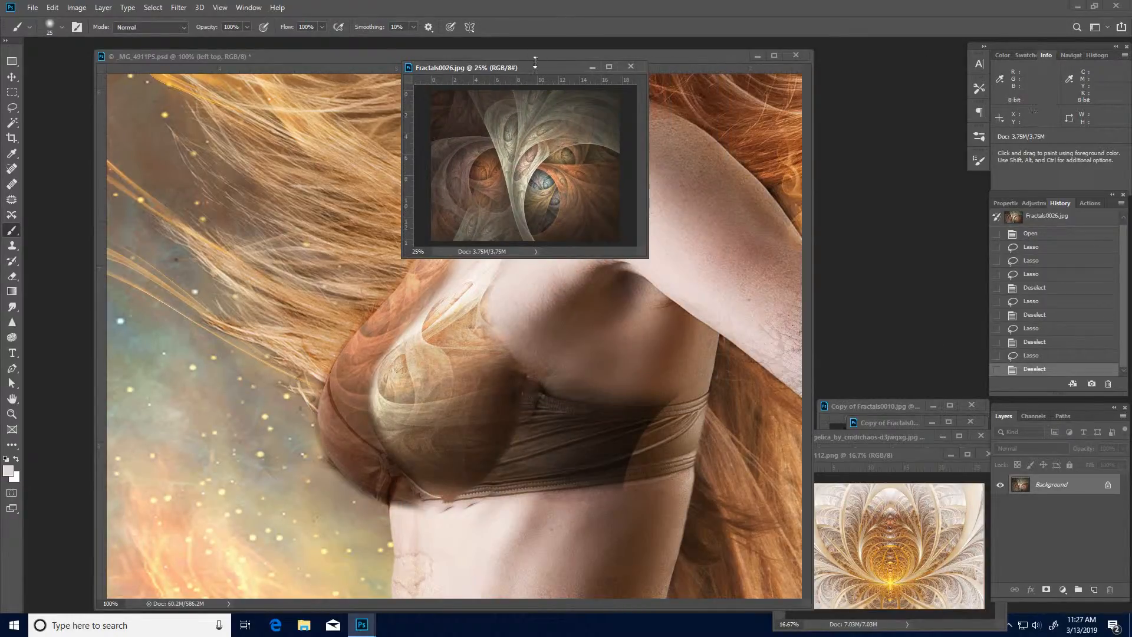
{"action": "left_click_drag", "start_coordinate": [536, 65], "coordinate": [865, 77]}
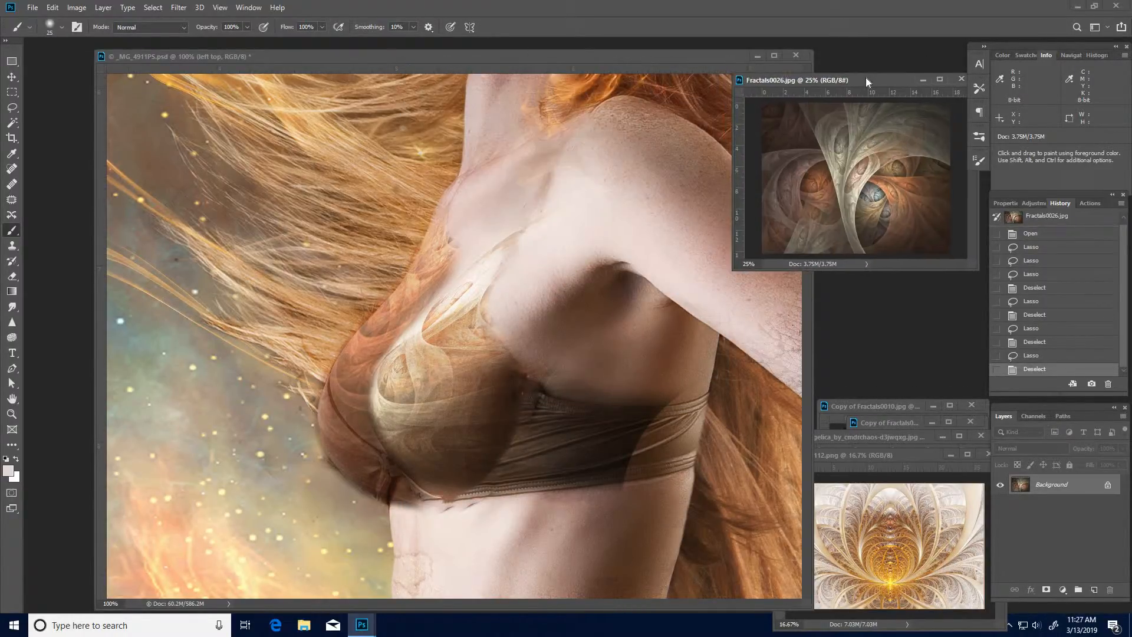
- Bring Fractals0112.png over the composite, enlarge its window, view it at 33.33% and activate the Rectangular Marquee tool
{"action": "left_click", "coordinate": [914, 497]}
{"action": "left_click_drag", "start_coordinate": [876, 445], "coordinate": [480, 103]}
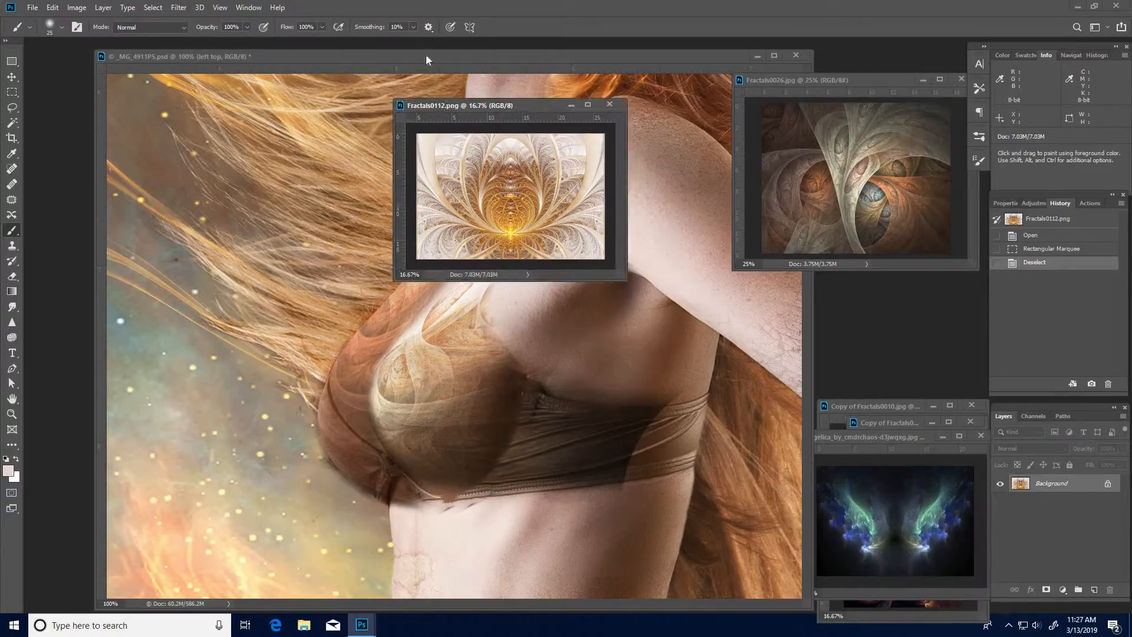
{"action": "left_click_drag", "start_coordinate": [427, 59], "coordinate": [415, 111]}
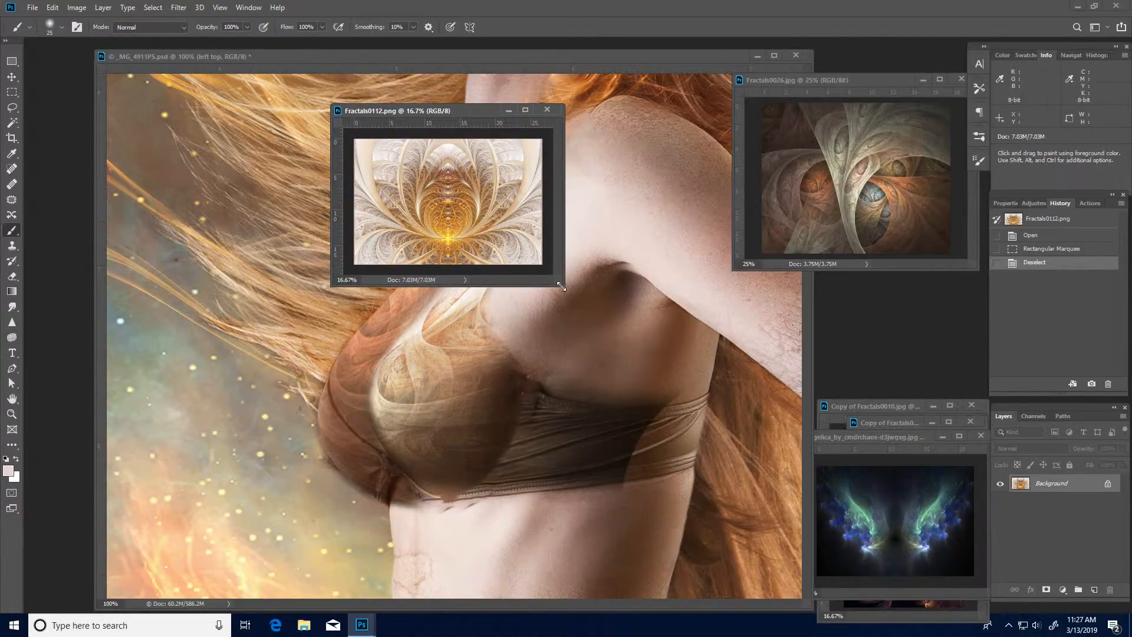
{"action": "left_click_drag", "start_coordinate": [903, 521], "coordinate": [935, 559]}
{"action": "key", "text": "ctrl+plus"}
{"action": "key", "text": "ctrl+plus"}
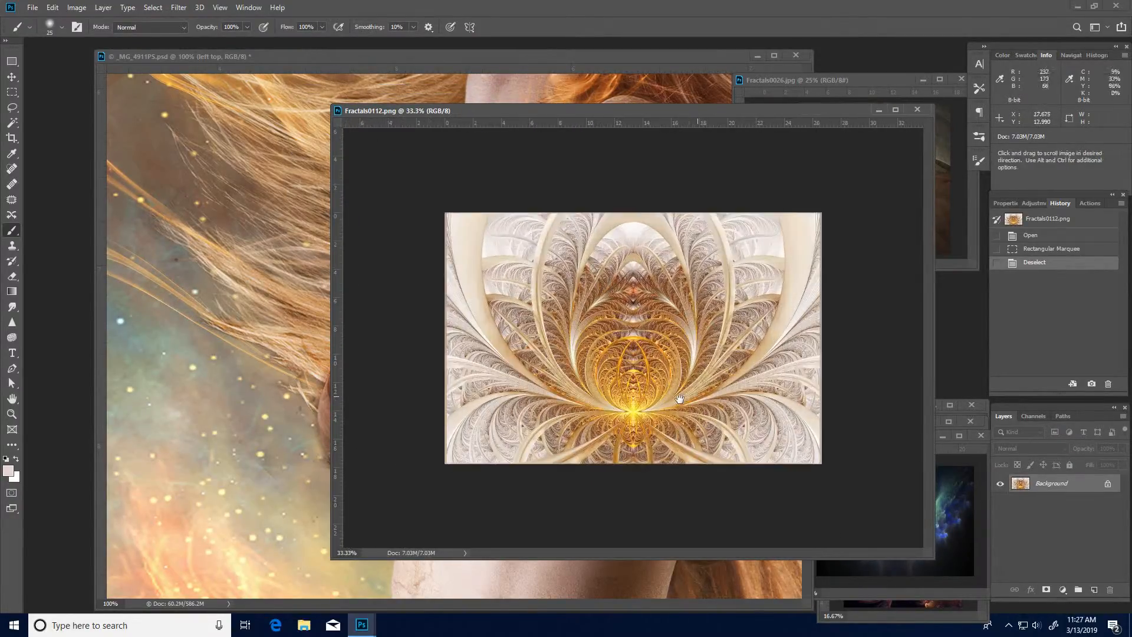
{"action": "key", "text": "m"}
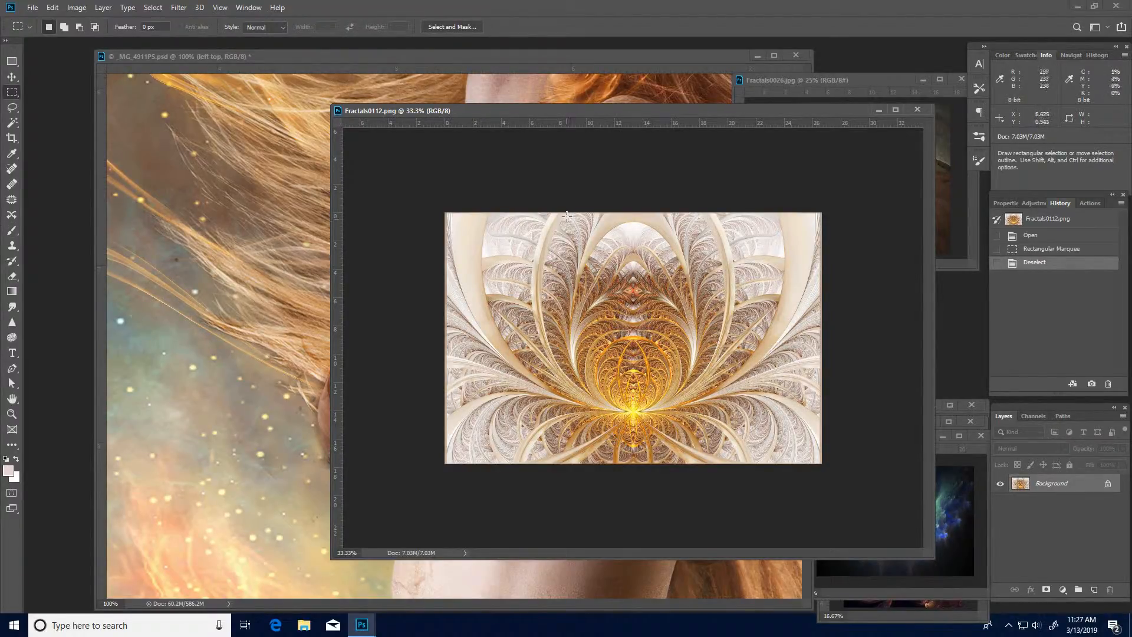
- Copy the image area from just inside the left third to the right edge, paste it into the composite and name the layer "Abs"
{"action": "left_click_drag", "start_coordinate": [567, 212], "coordinate": [827, 467]}
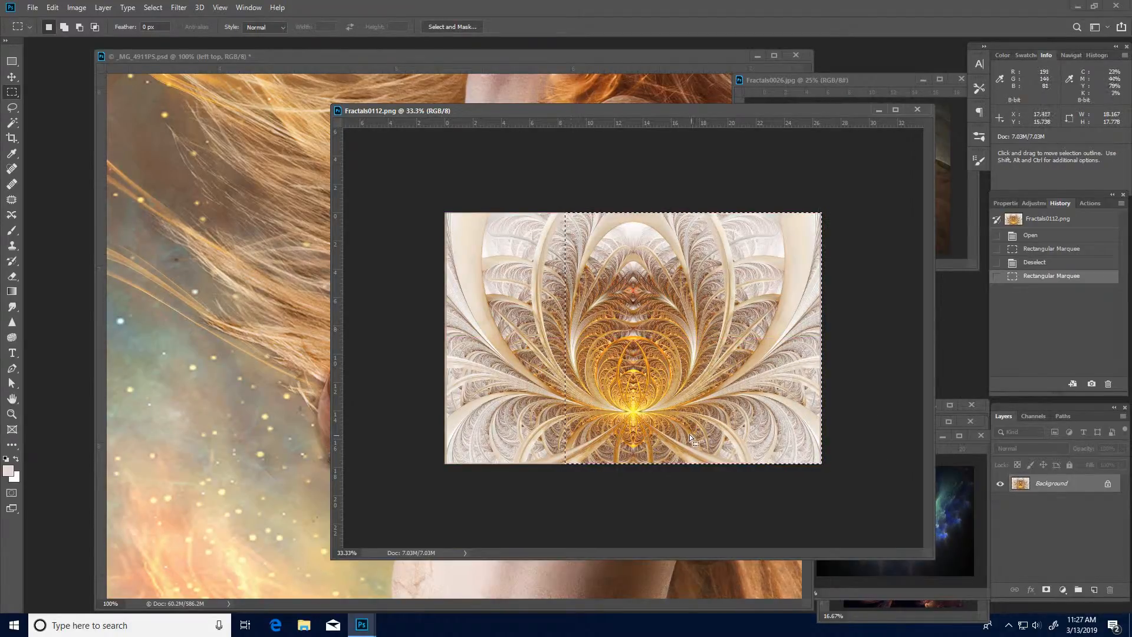
{"action": "left_click", "coordinate": [249, 334]}
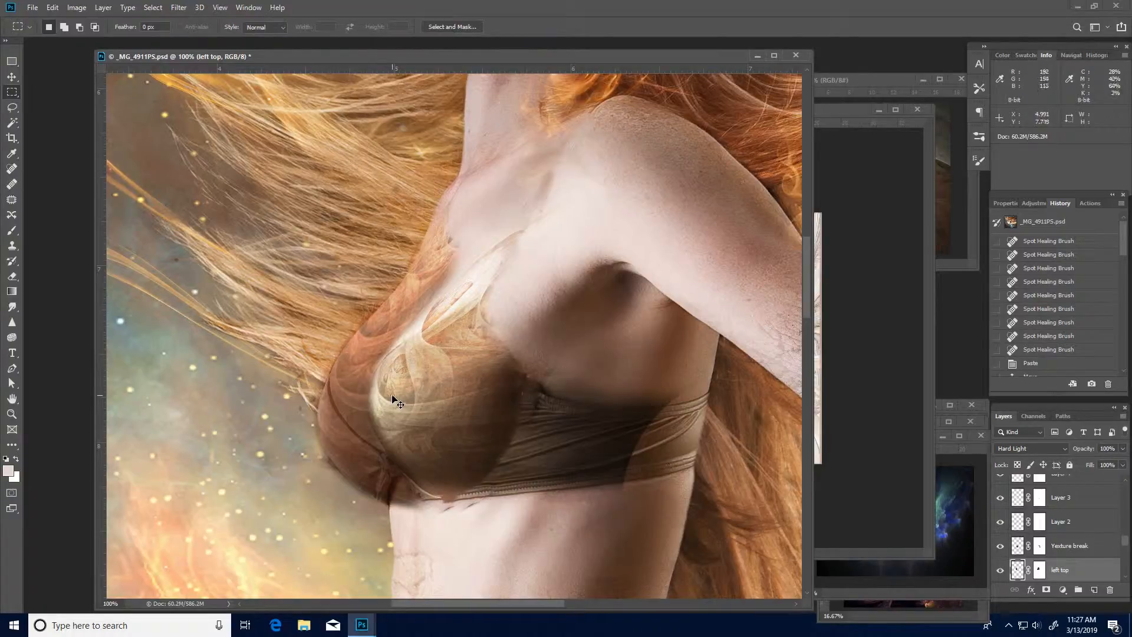
{"action": "key", "text": "ctrl+v"}
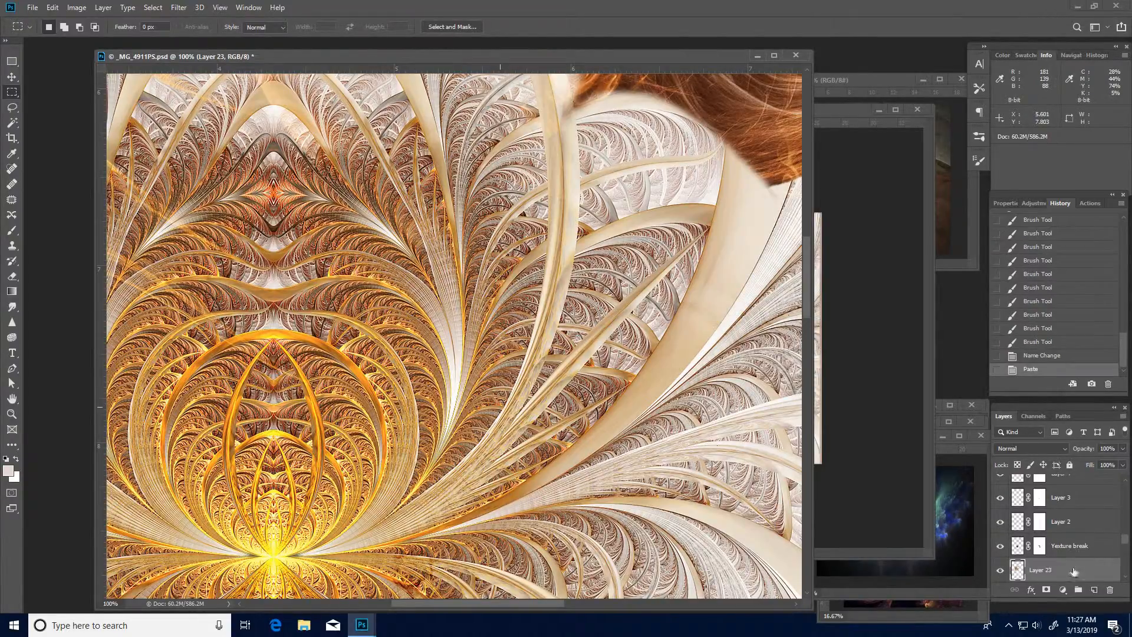
{"action": "double_click", "coordinate": [1039, 571]}
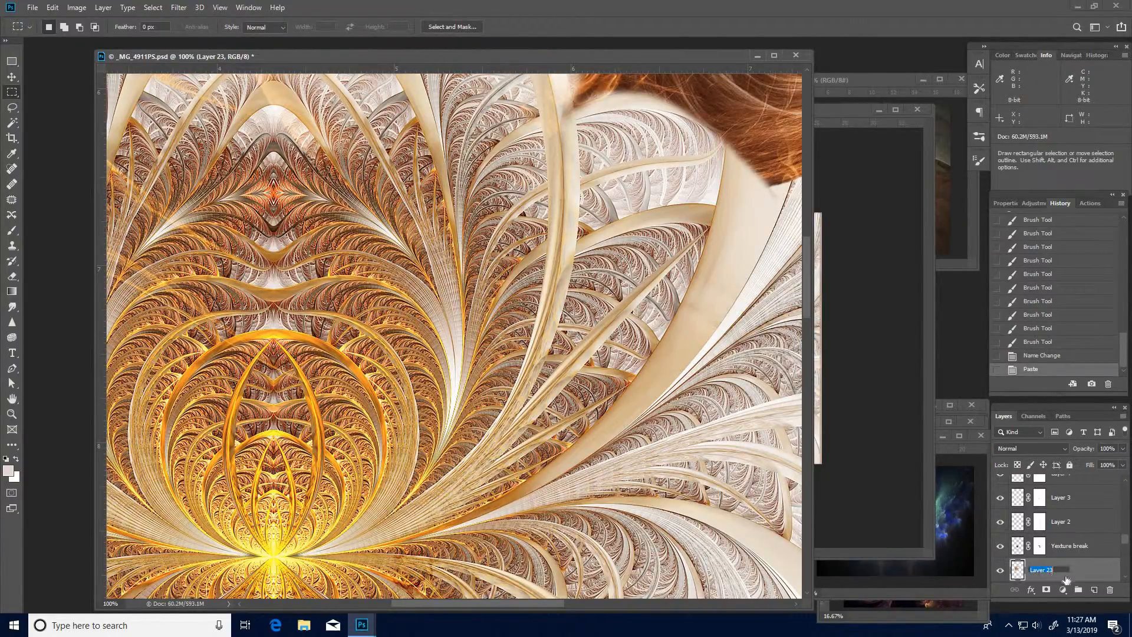
{"action": "key", "text": "shift"}
{"action": "key", "text": "Return"}
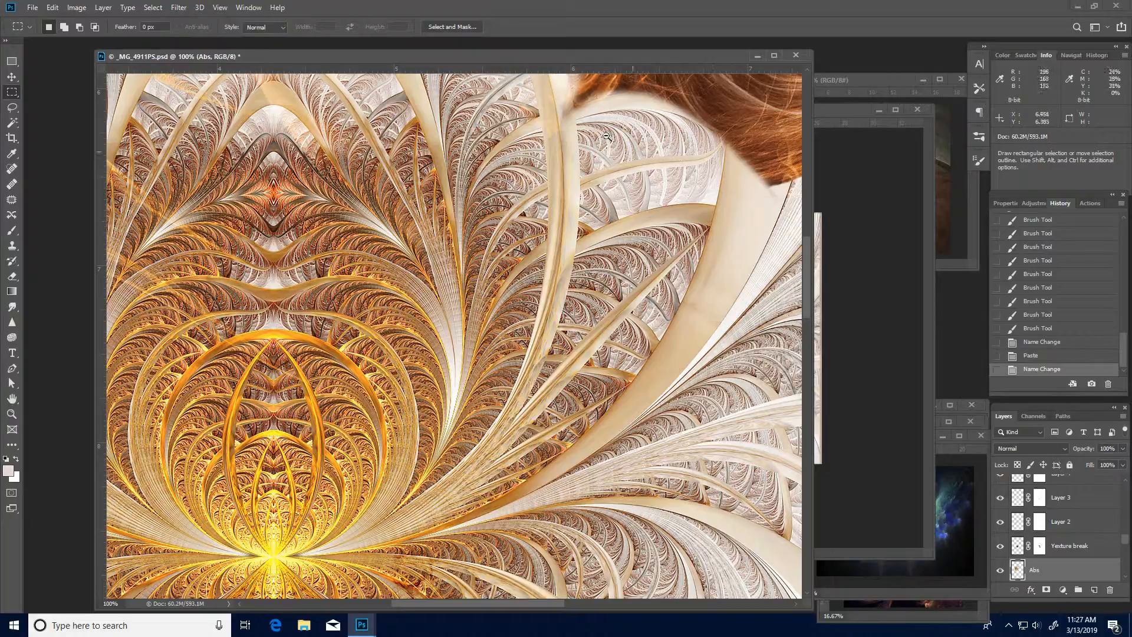
- Scale the Abs layer down to about 3.03 by 2.97 in and position it over the woman's bust and abdomen
{"action": "key", "text": "ctrl+minus"}
{"action": "key", "text": "ctrl+minus"}
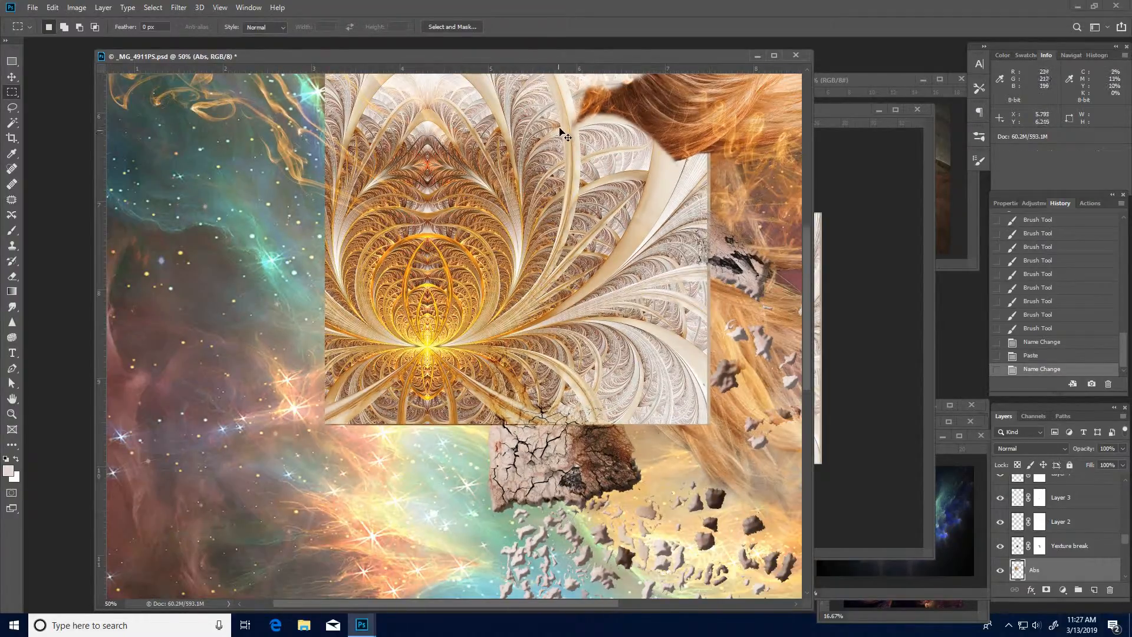
{"action": "key", "text": "ctrl+t"}
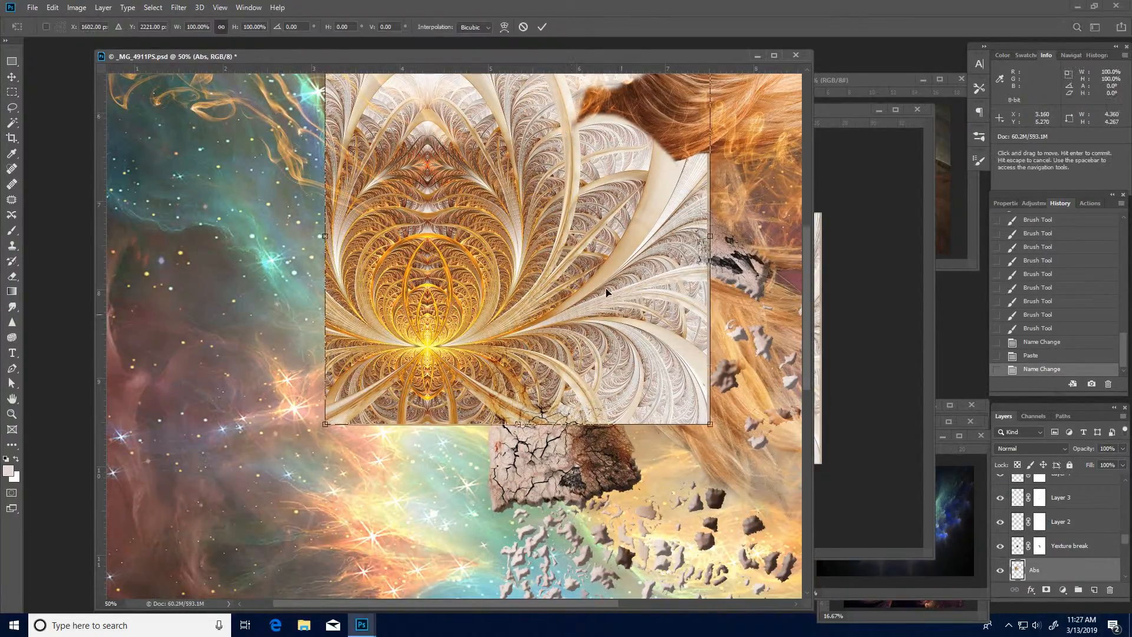
{"action": "left_click_drag", "start_coordinate": [611, 295], "coordinate": [631, 396]}
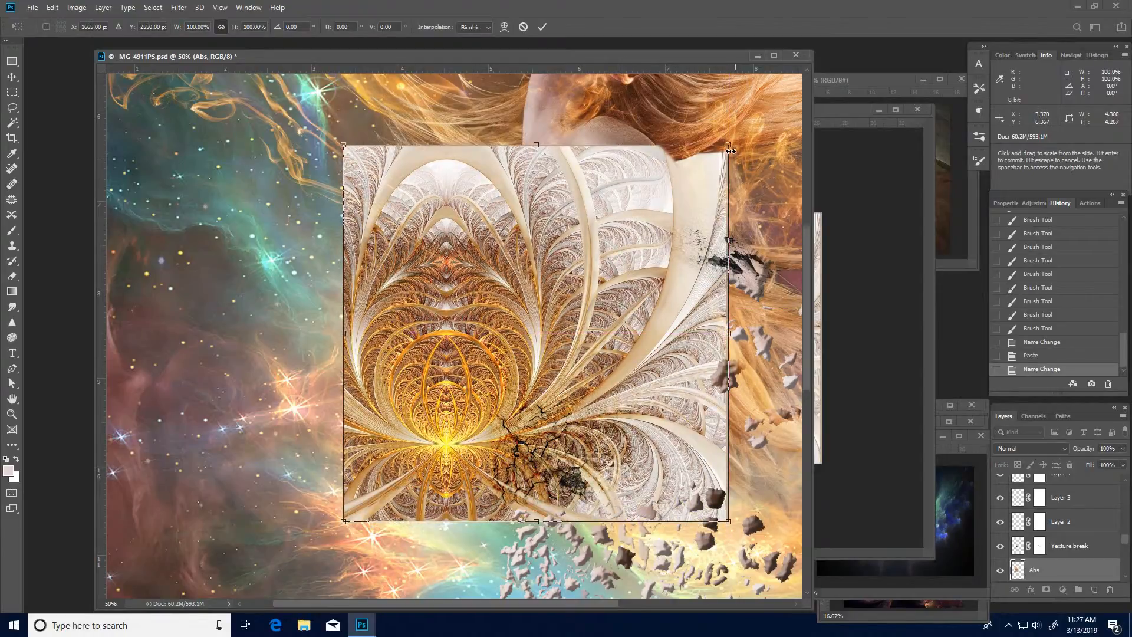
{"action": "left_click_drag", "start_coordinate": [730, 143], "coordinate": [589, 288]}
{"action": "left_click_drag", "start_coordinate": [536, 382], "coordinate": [600, 364]}
{"action": "key", "text": "Return"}
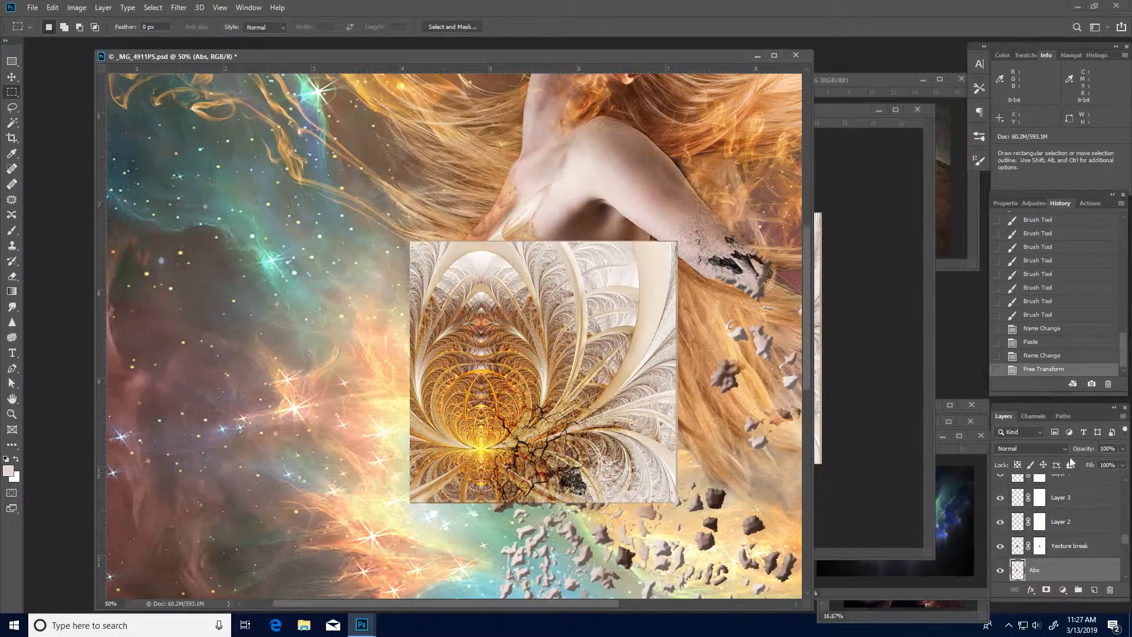
- Try the Linear Light blend mode on the Abs layer, then set it to Soft Light
{"action": "left_click", "coordinate": [1066, 448]}
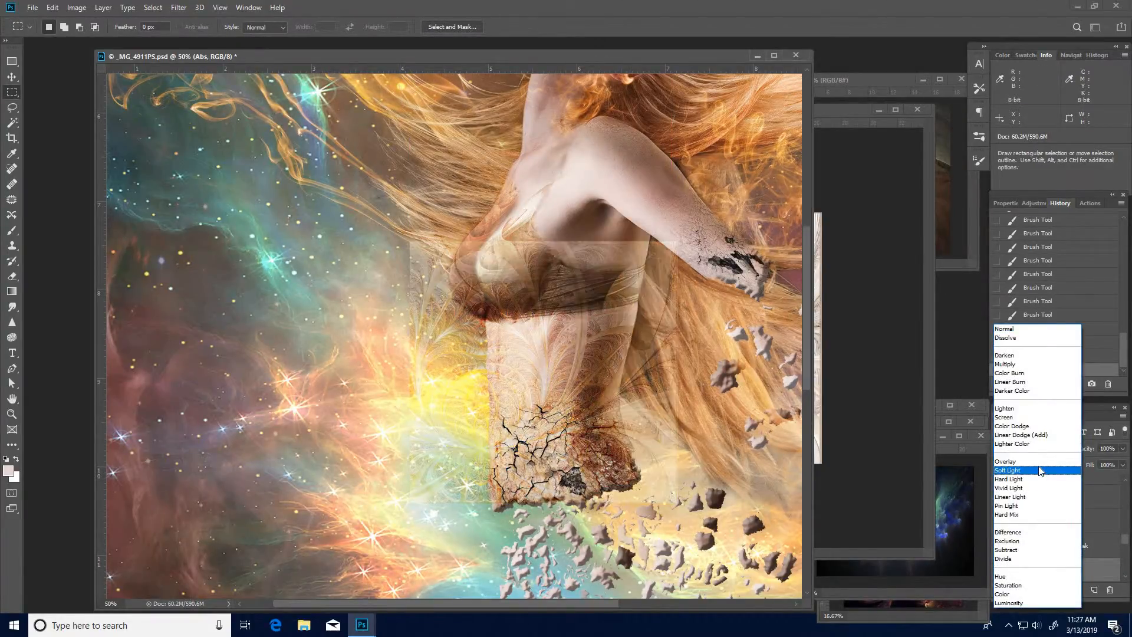
{"action": "left_click", "coordinate": [1028, 497]}
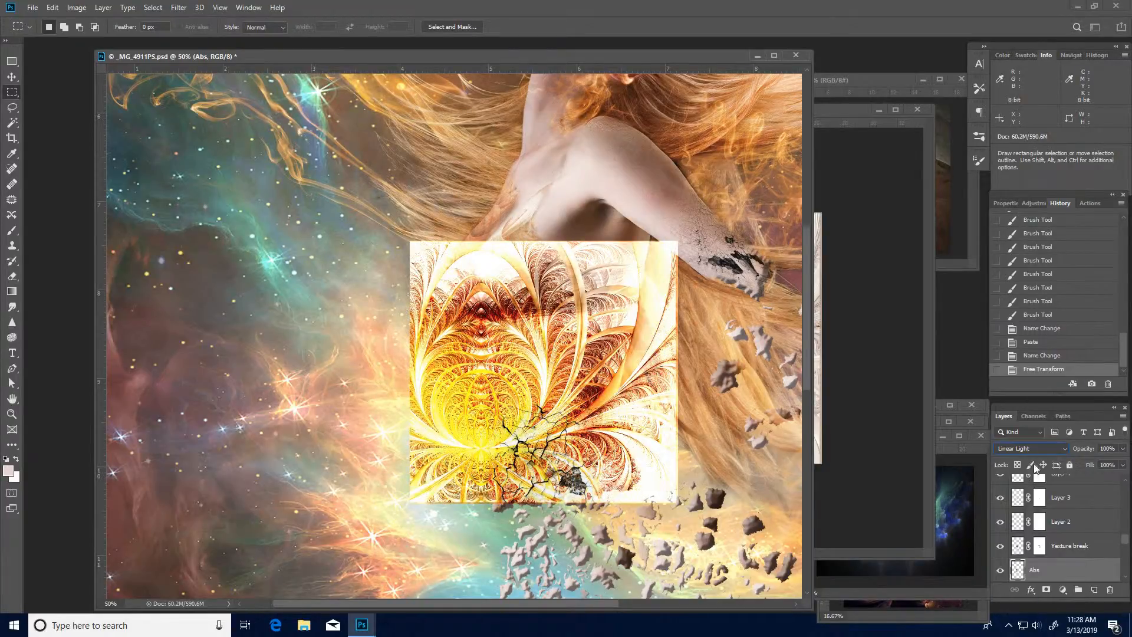
{"action": "left_click", "coordinate": [1033, 448]}
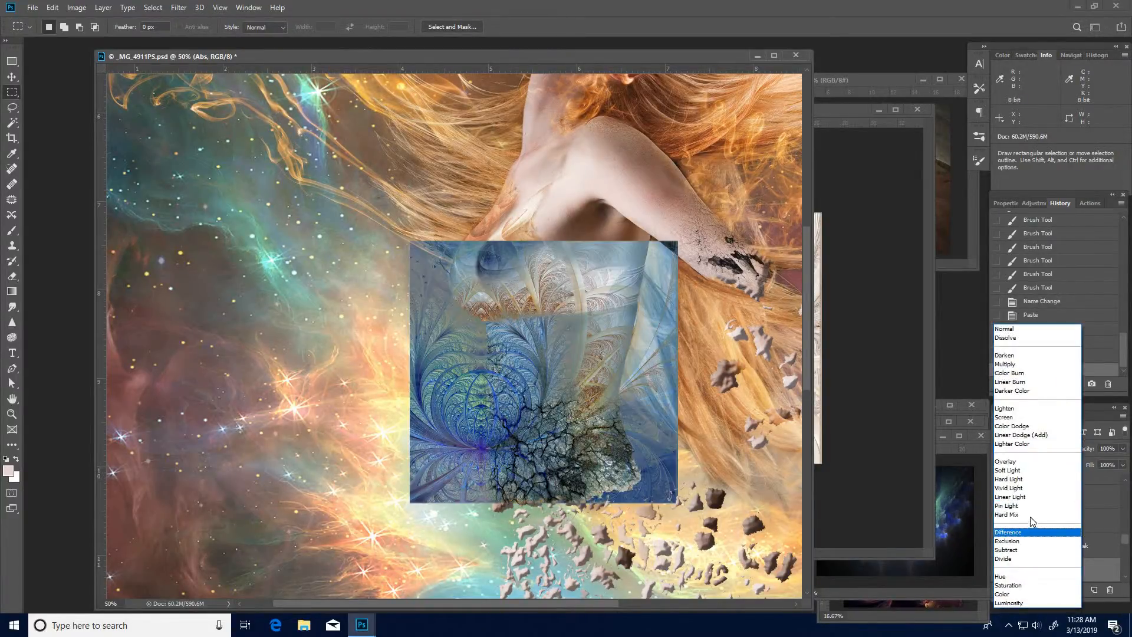
{"action": "left_click", "coordinate": [1032, 470]}
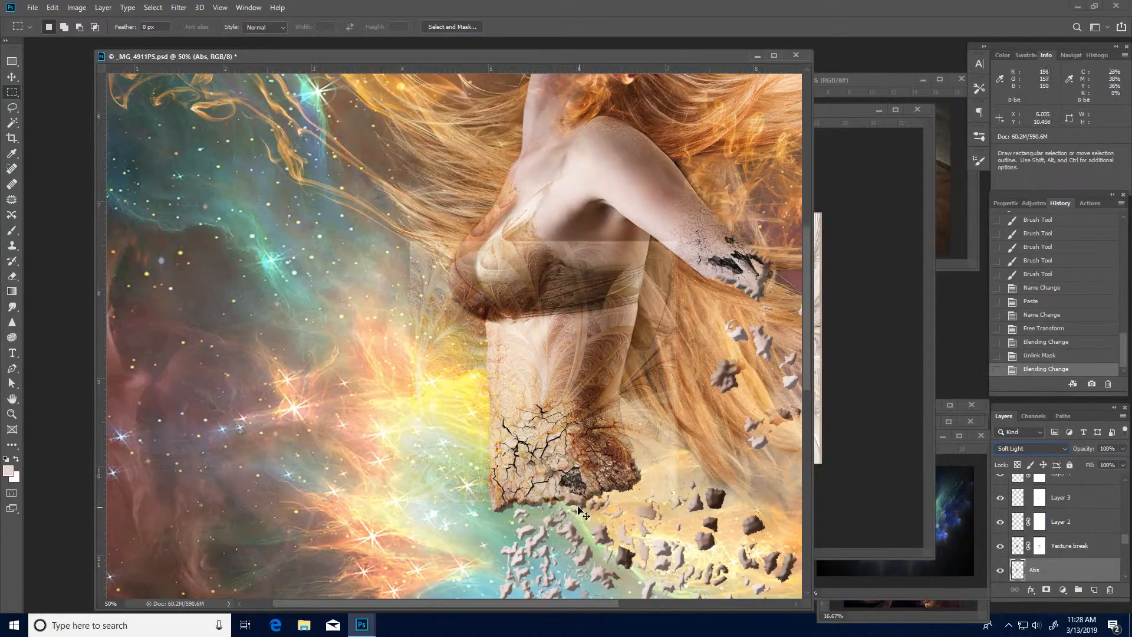
- Darken the Abs layer with a Curves adjustment, mapping input 114 to output 56 and input 209 to output 177
{"action": "key", "text": "ctrl+m"}
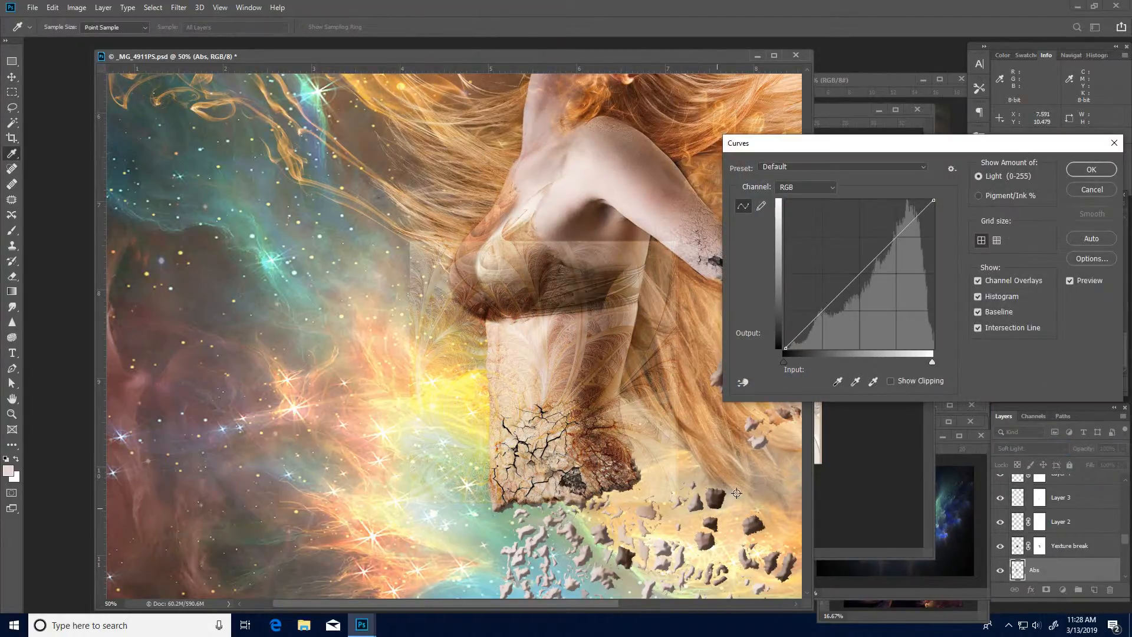
{"action": "left_click_drag", "start_coordinate": [839, 298], "coordinate": [852, 315]}
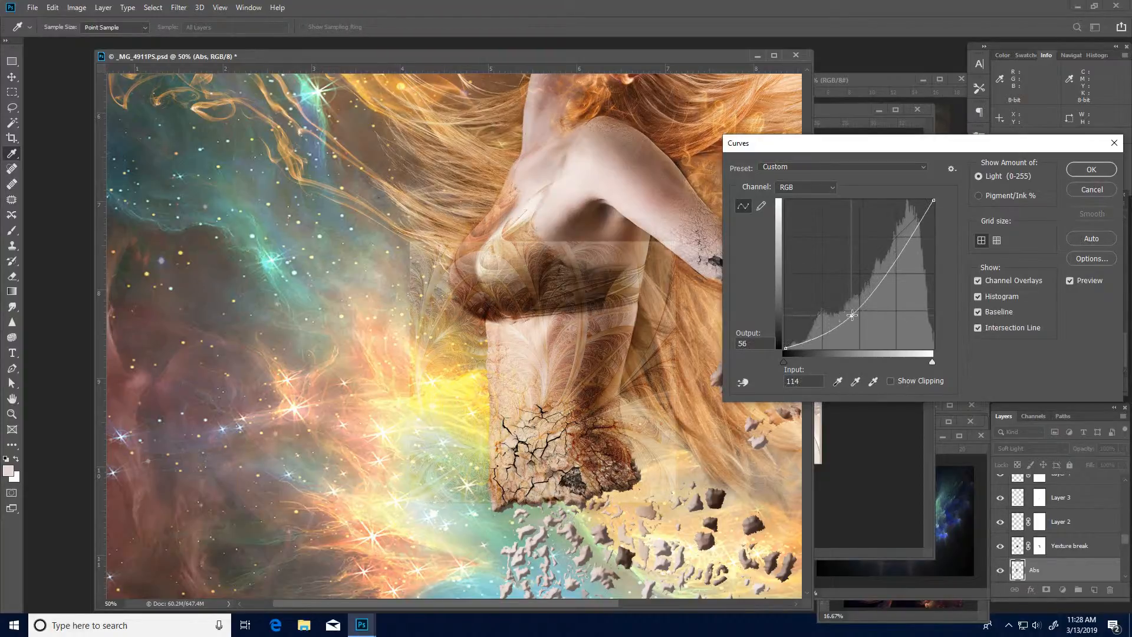
{"action": "left_click_drag", "start_coordinate": [909, 244], "coordinate": [907, 245]}
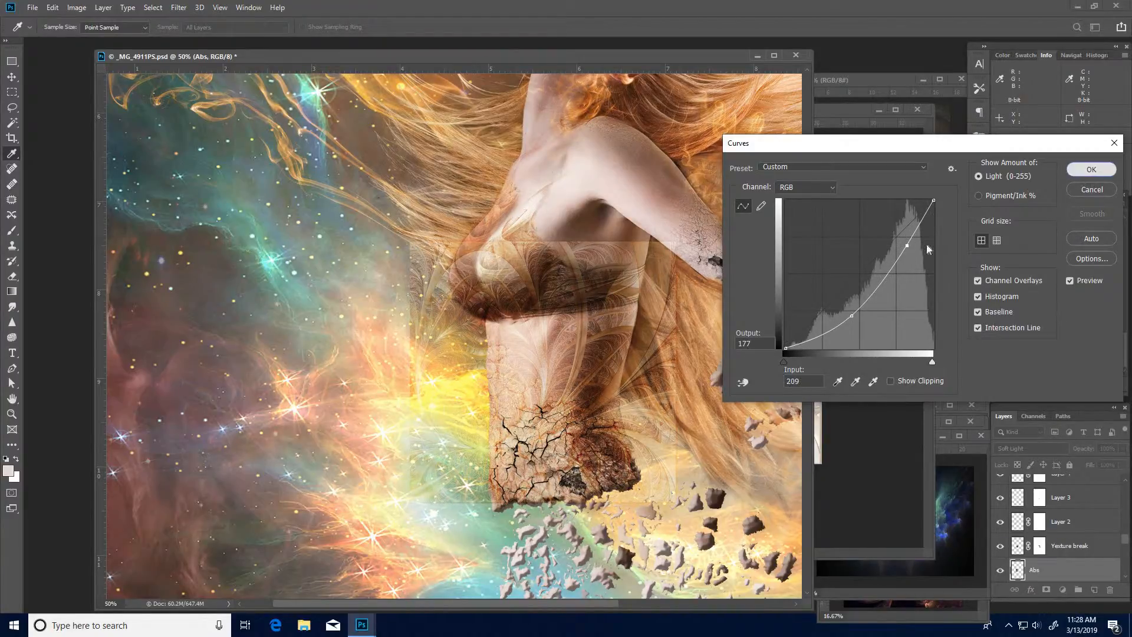
{"action": "left_click", "coordinate": [1087, 171]}
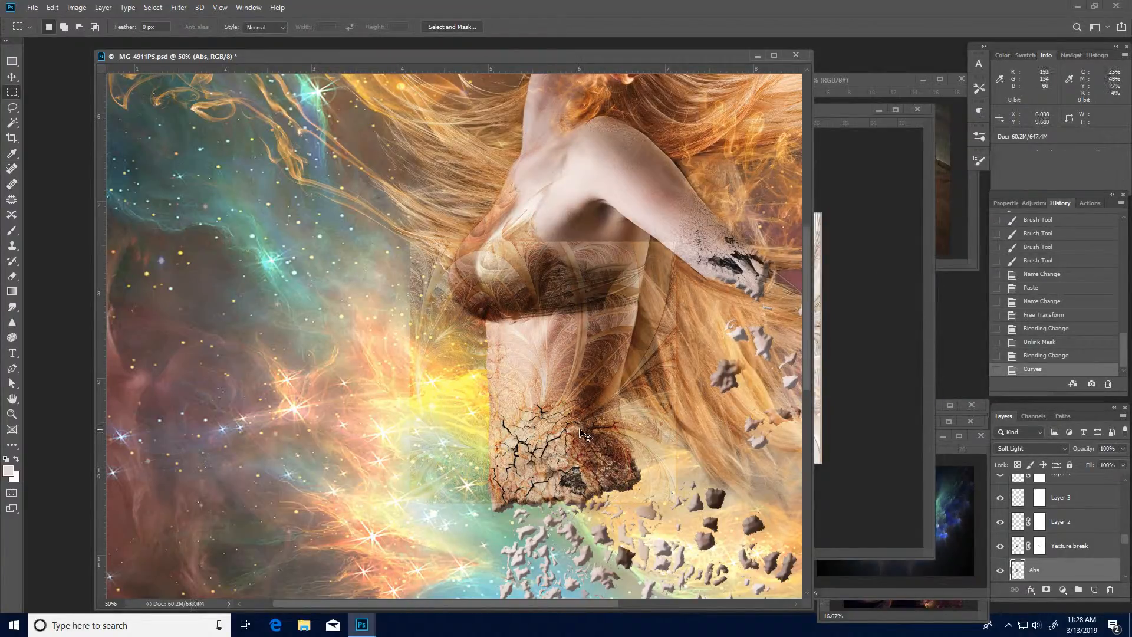
- Start warping the Abs layer and bow its lower edge upward across the cracked abdomen
{"action": "key", "text": "ctrl+t"}
{"action": "right_click", "coordinate": [591, 381]}
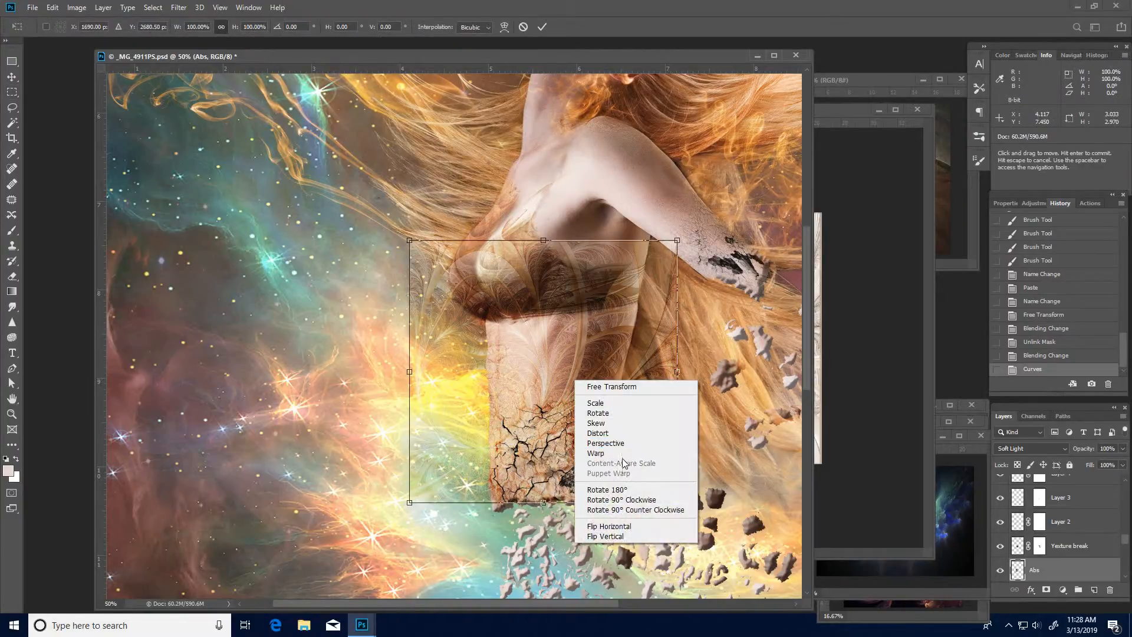
{"action": "left_click", "coordinate": [613, 455]}
{"action": "left_click_drag", "start_coordinate": [558, 447], "coordinate": [557, 441]}
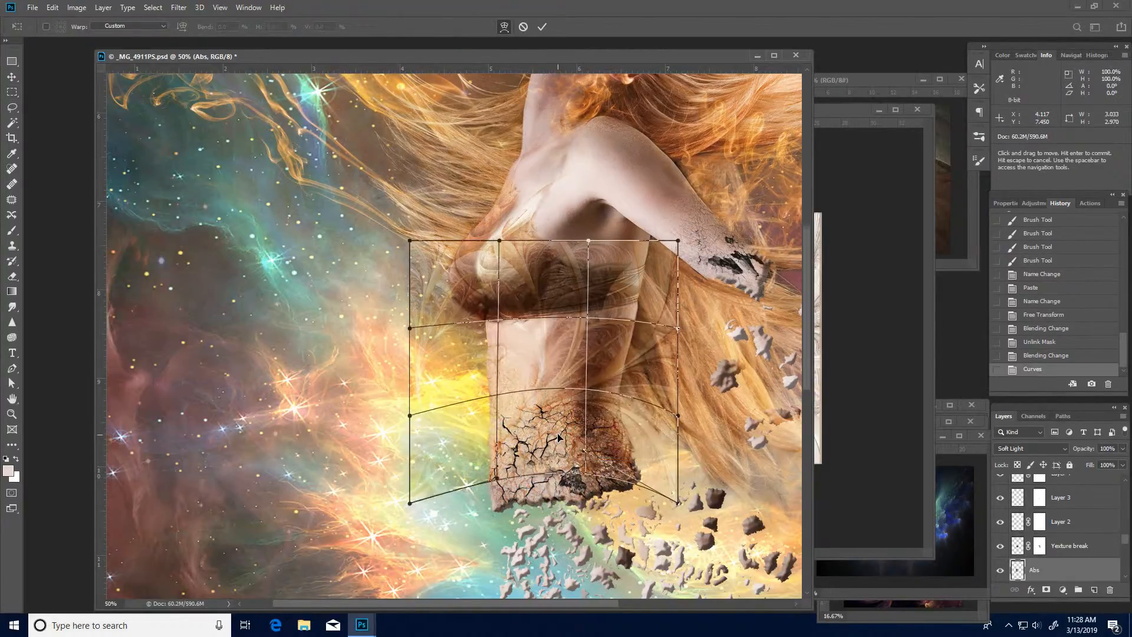
- Warp the Abs mesh so its top edge sags below the bust and its lower-left portion draws inward towards the waist
{"action": "left_click", "coordinate": [557, 441], "text": "ctrl"}
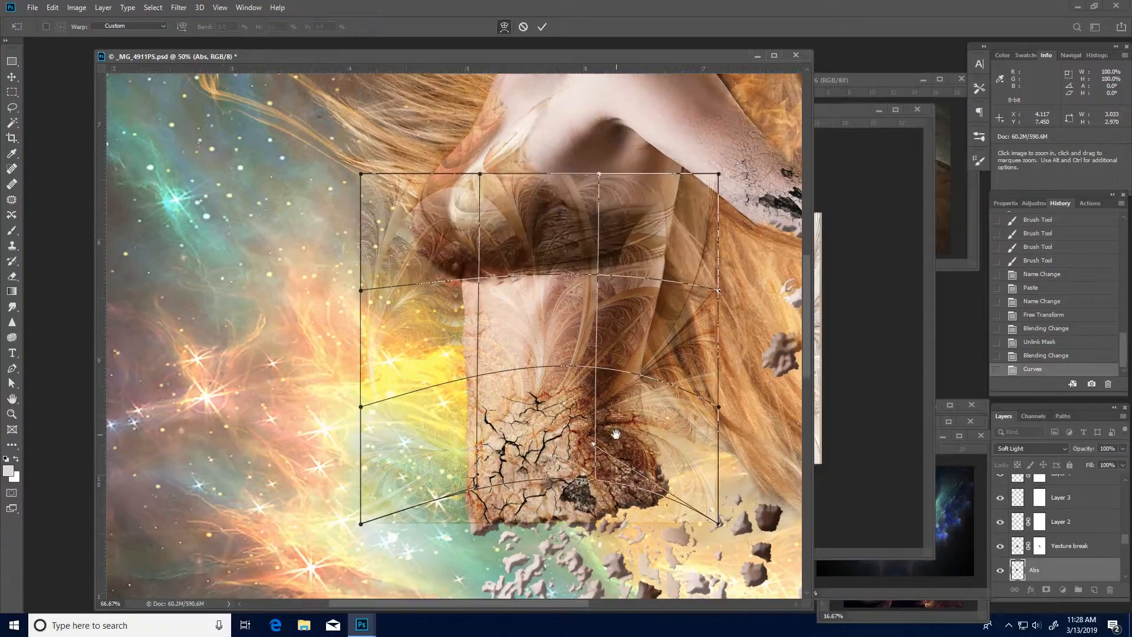
{"action": "left_click_drag", "start_coordinate": [601, 426], "coordinate": [538, 414]}
{"action": "left_click", "coordinate": [474, 403], "text": "ctrl"}
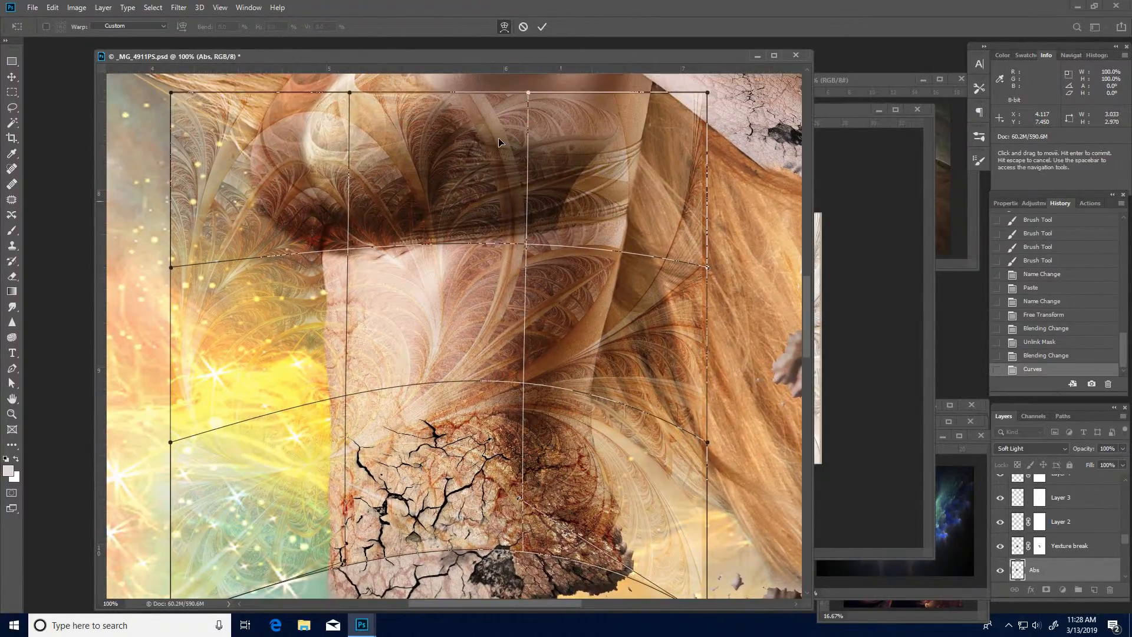
{"action": "left_click_drag", "start_coordinate": [514, 147], "coordinate": [586, 187]}
{"action": "left_click_drag", "start_coordinate": [473, 412], "coordinate": [486, 370]}
{"action": "mouse_move", "coordinate": [309, 438]}
{"action": "left_mouse_down"}
{"action": "mouse_move", "coordinate": [328, 429]}
{"action": "mouse_move", "coordinate": [300, 434]}
{"action": "left_mouse_up"}
{"action": "left_click_drag", "start_coordinate": [243, 557], "coordinate": [299, 474]}
- Pull the mesh's upper-left side up towards the bust and raise its lower-left corner to straighten the left edge
{"action": "left_click_drag", "start_coordinate": [320, 189], "coordinate": [323, 417]}
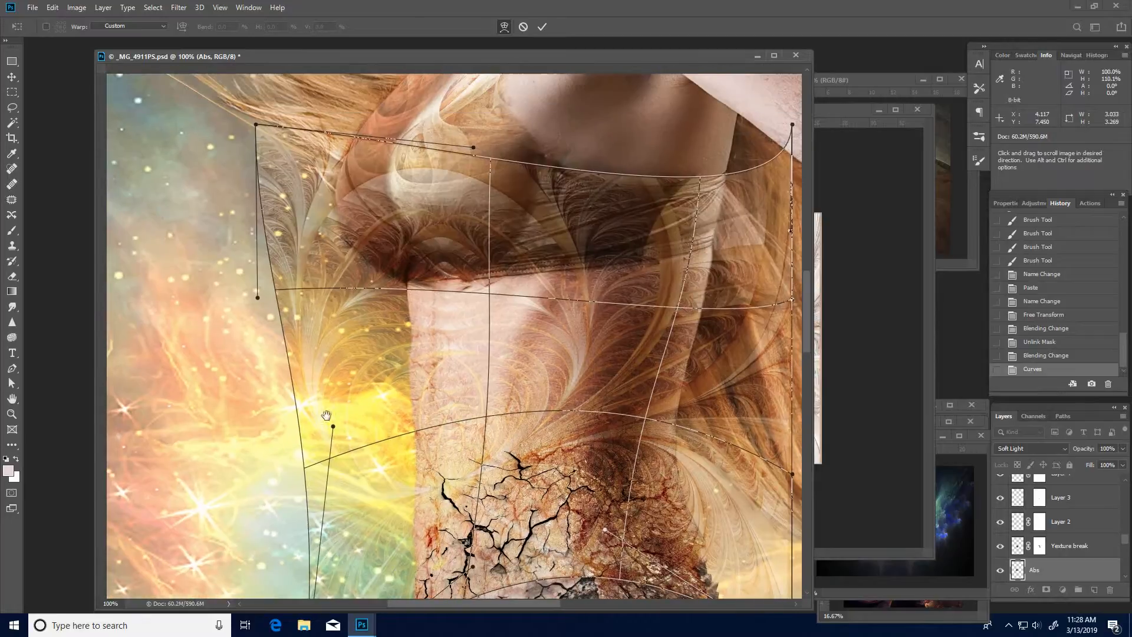
{"action": "left_click_drag", "start_coordinate": [291, 283], "coordinate": [307, 224]}
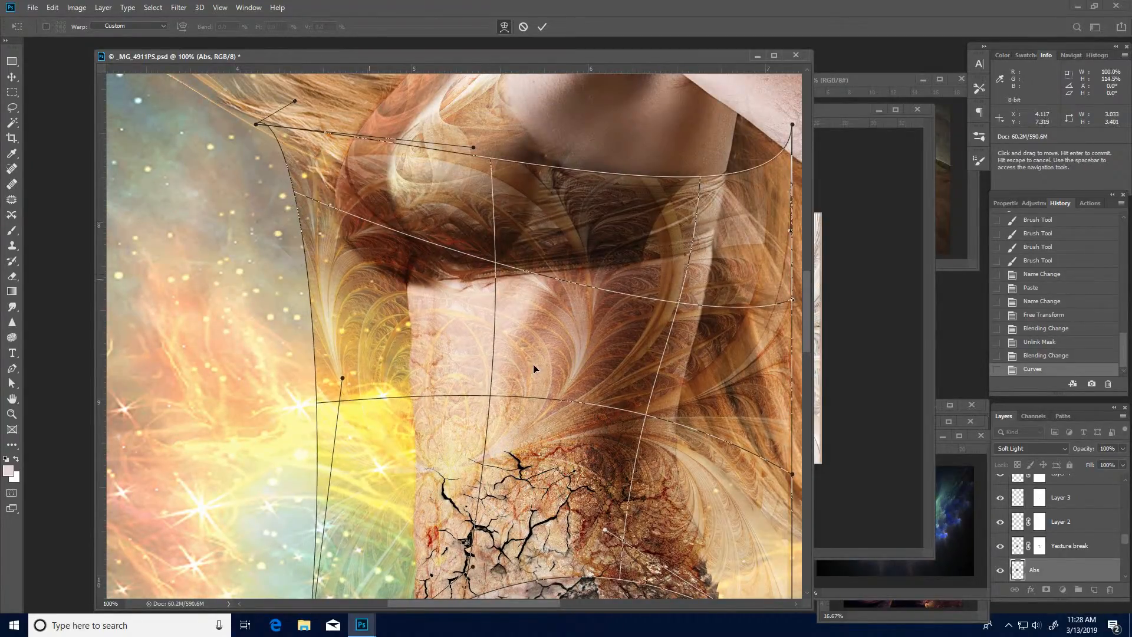
{"action": "left_click_drag", "start_coordinate": [365, 451], "coordinate": [384, 447]}
{"action": "left_click_drag", "start_coordinate": [435, 342], "coordinate": [460, 192]}
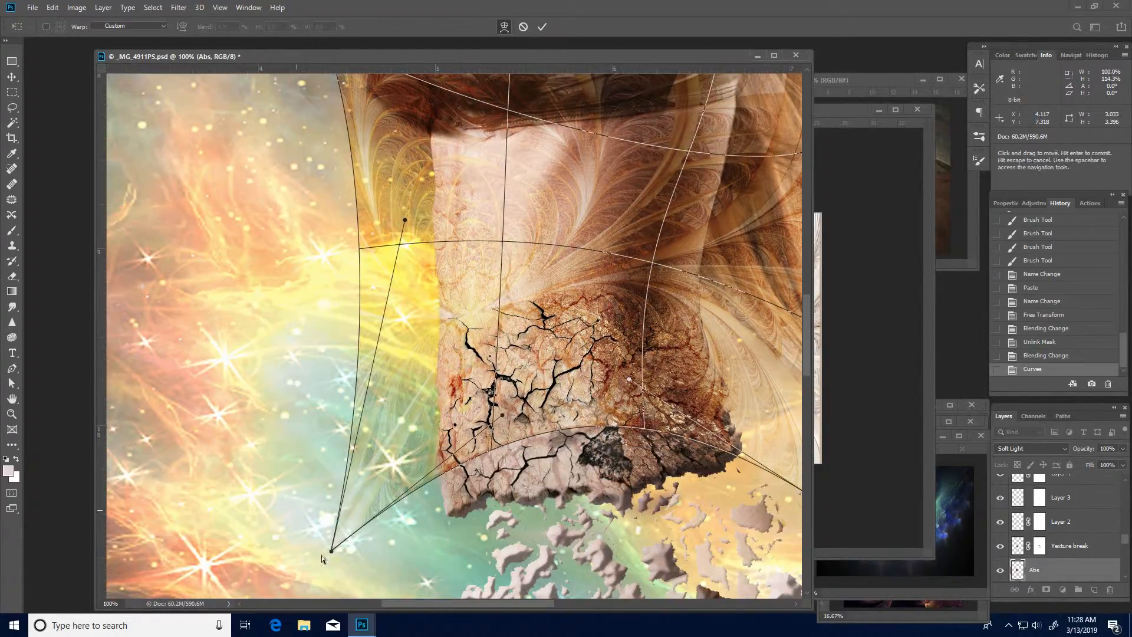
{"action": "left_click_drag", "start_coordinate": [332, 551], "coordinate": [331, 513]}
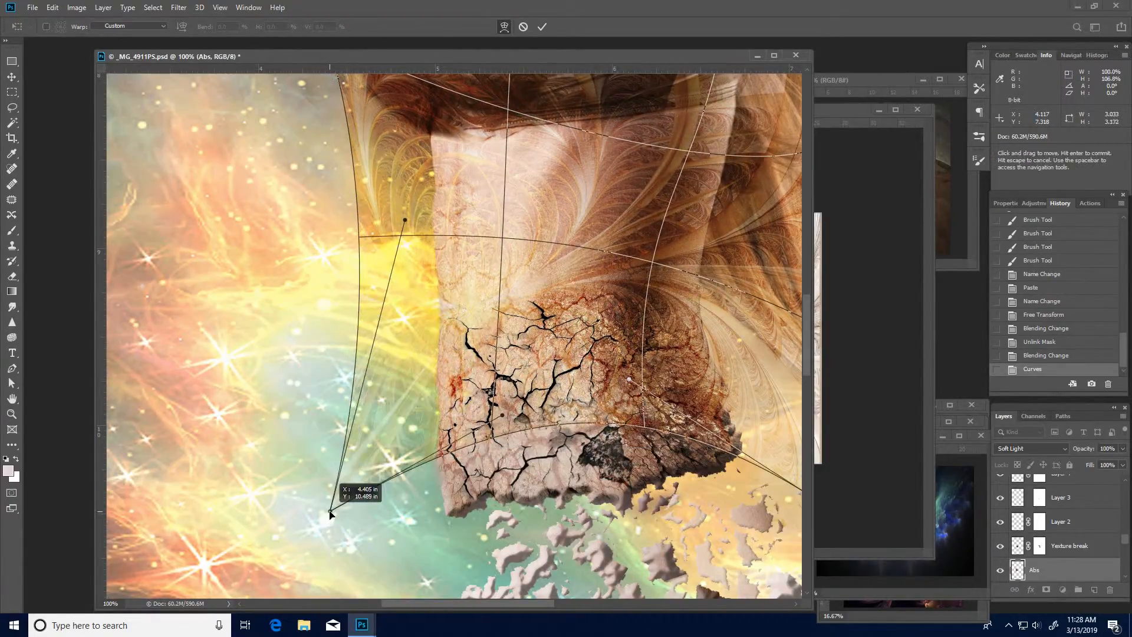
- Bring the mesh's upper-right corner in to the end of the bra band and shift the fractal pattern beneath the bust to the right
{"action": "left_click_drag", "start_coordinate": [533, 303], "coordinate": [498, 419]}
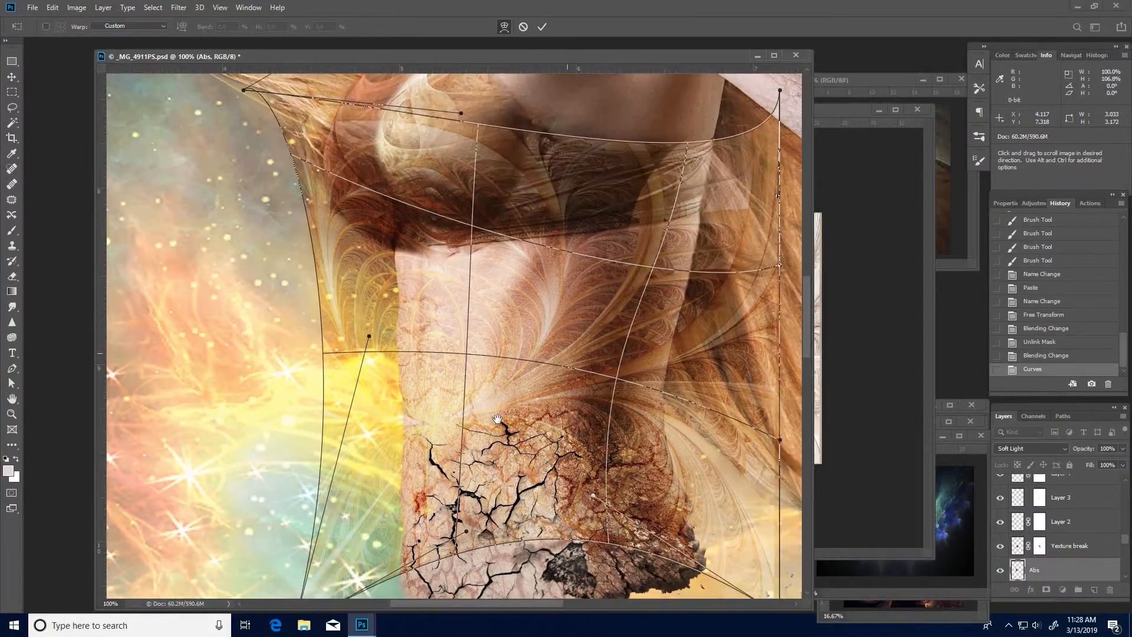
{"action": "left_click_drag", "start_coordinate": [567, 354], "coordinate": [497, 421]}
{"action": "left_click_drag", "start_coordinate": [667, 235], "coordinate": [607, 258]}
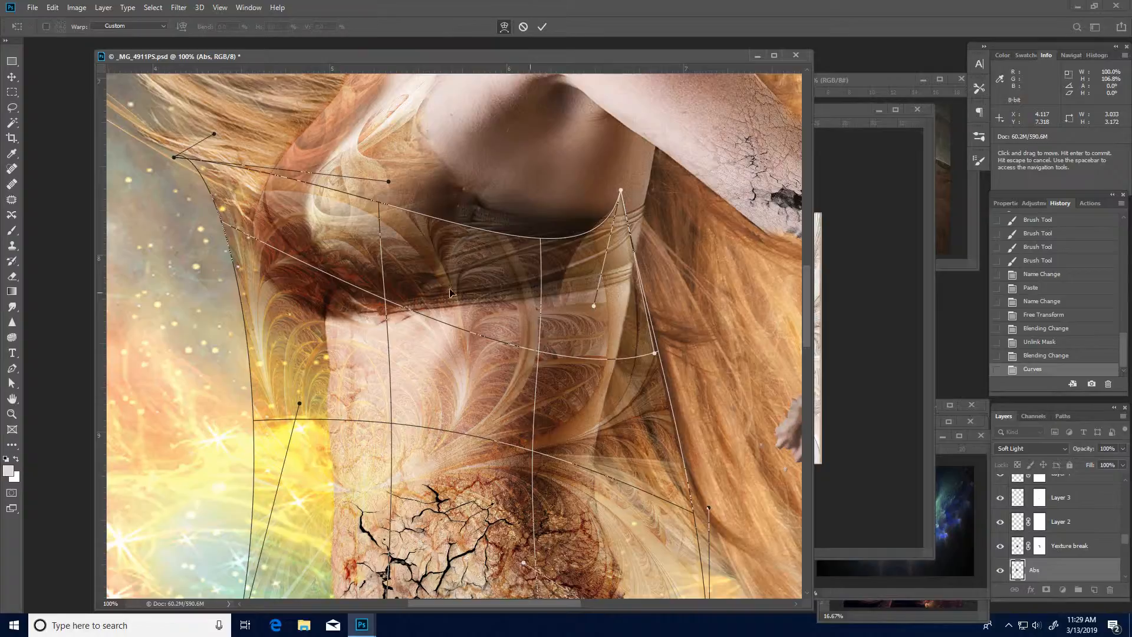
{"action": "left_click_drag", "start_coordinate": [474, 296], "coordinate": [595, 226]}
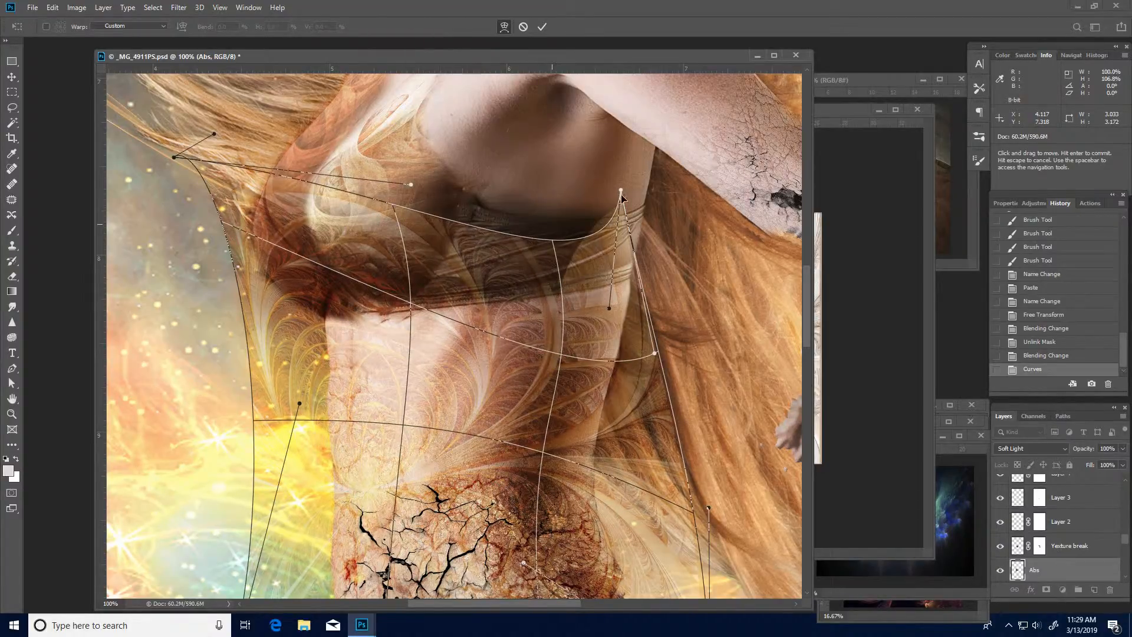
{"action": "left_click_drag", "start_coordinate": [636, 194], "coordinate": [637, 189]}
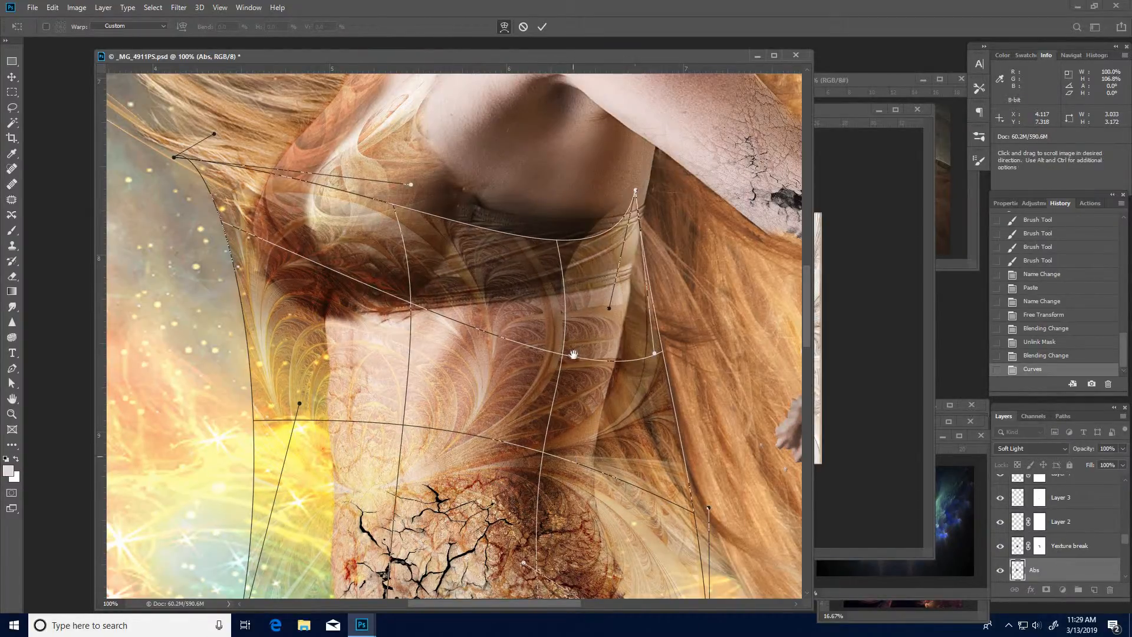
- Draw the lower-right part of the warp mesh inward to follow the waist above the cracked edge
{"action": "scroll", "coordinate": [589, 366], "scroll_direction": "down", "scroll_amount": 3}
{"action": "left_click_drag", "start_coordinate": [621, 407], "coordinate": [611, 406]}
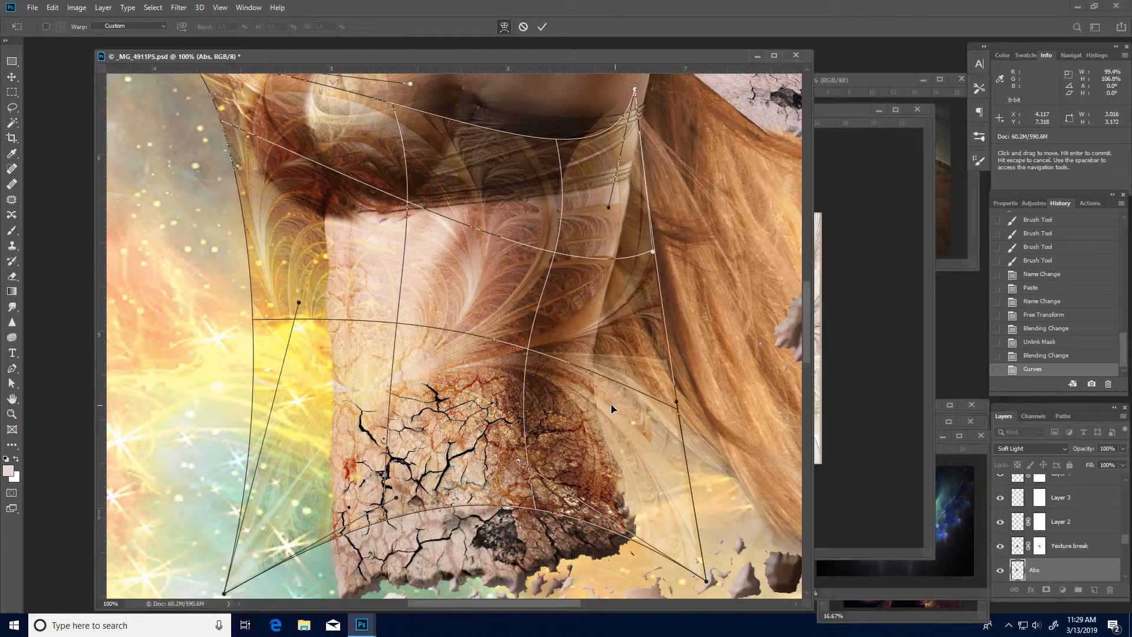
{"action": "key", "text": "space"}
{"action": "left_click_drag", "start_coordinate": [532, 435], "coordinate": [556, 391]}
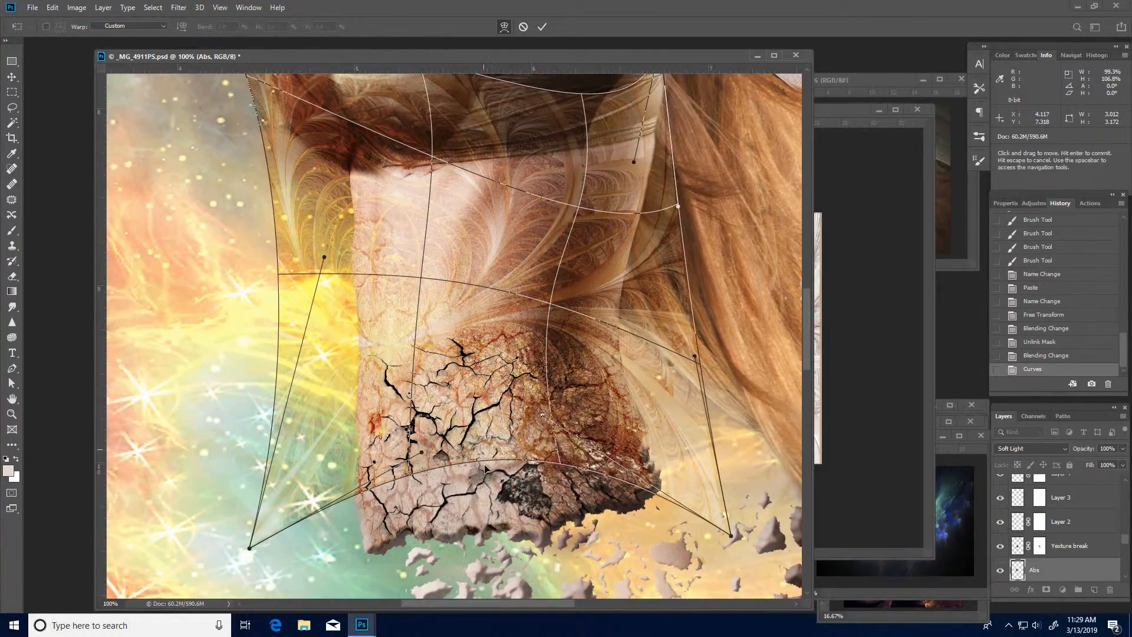
{"action": "left_click_drag", "start_coordinate": [485, 469], "coordinate": [486, 490]}
- Move the warp mesh's upper-left corner down and in to the bust's outer edge, and its upper-right corner out to the bra band's end
{"action": "key", "text": "space"}
{"action": "left_click_drag", "start_coordinate": [437, 354], "coordinate": [487, 470]}
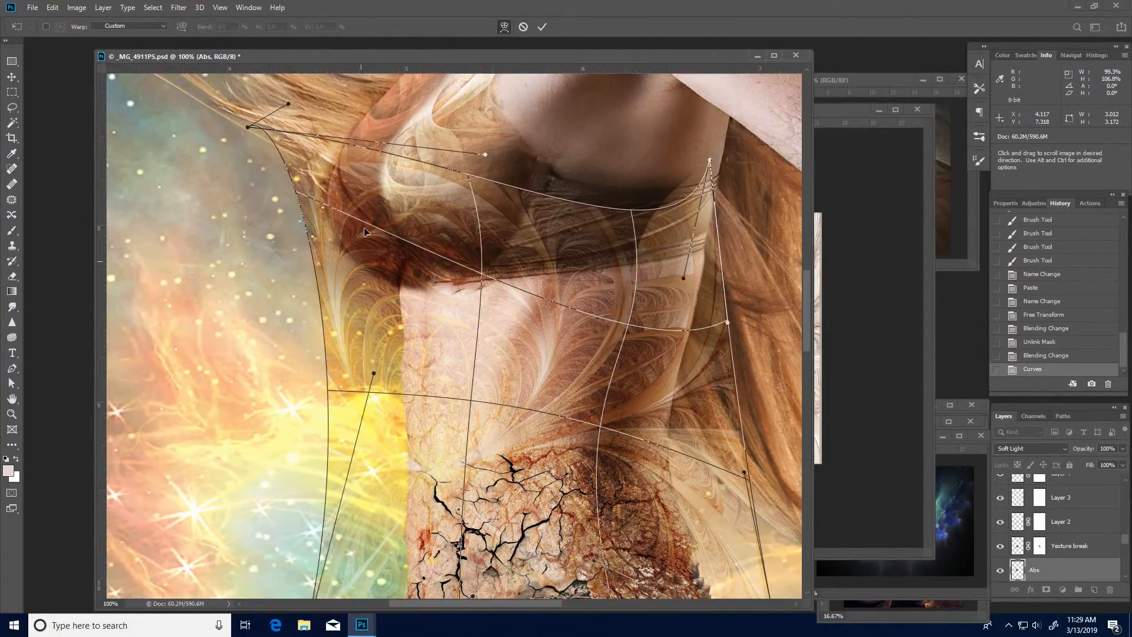
{"action": "left_click_drag", "start_coordinate": [273, 141], "coordinate": [242, 181]}
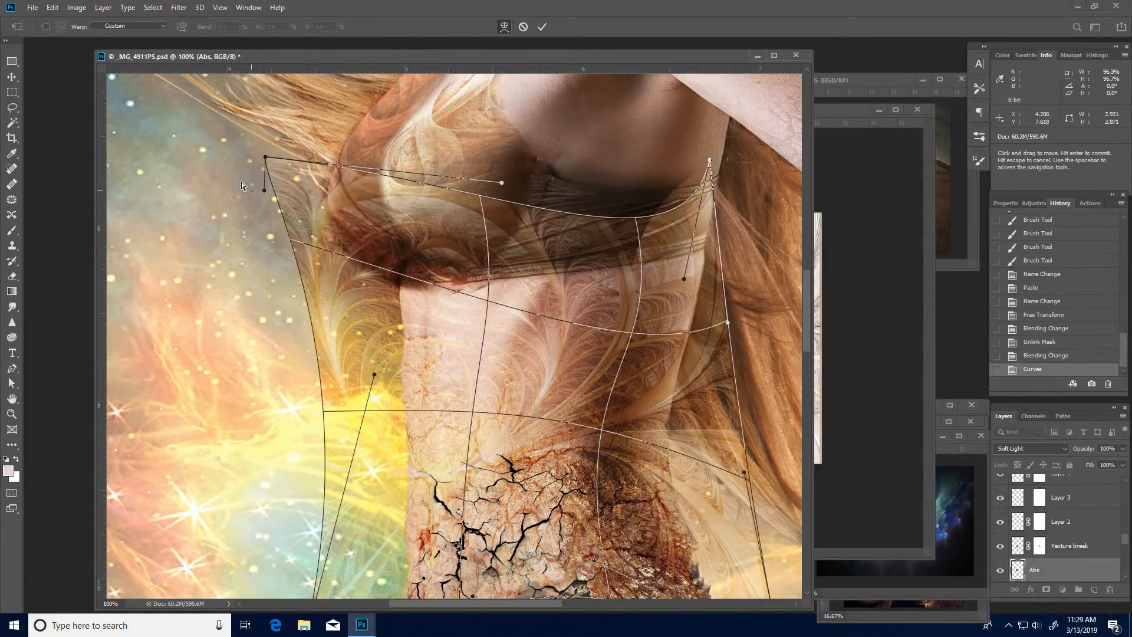
{"action": "left_click_drag", "start_coordinate": [348, 188], "coordinate": [367, 190]}
{"action": "left_click_drag", "start_coordinate": [559, 243], "coordinate": [502, 241]}
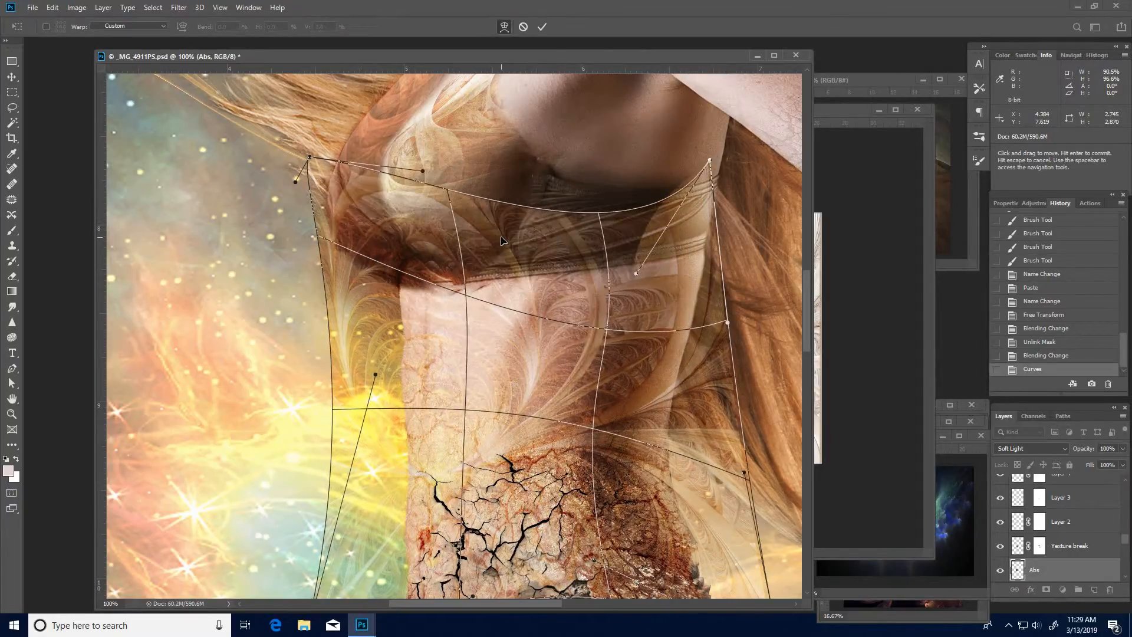
{"action": "left_click_drag", "start_coordinate": [591, 343], "coordinate": [591, 340]}
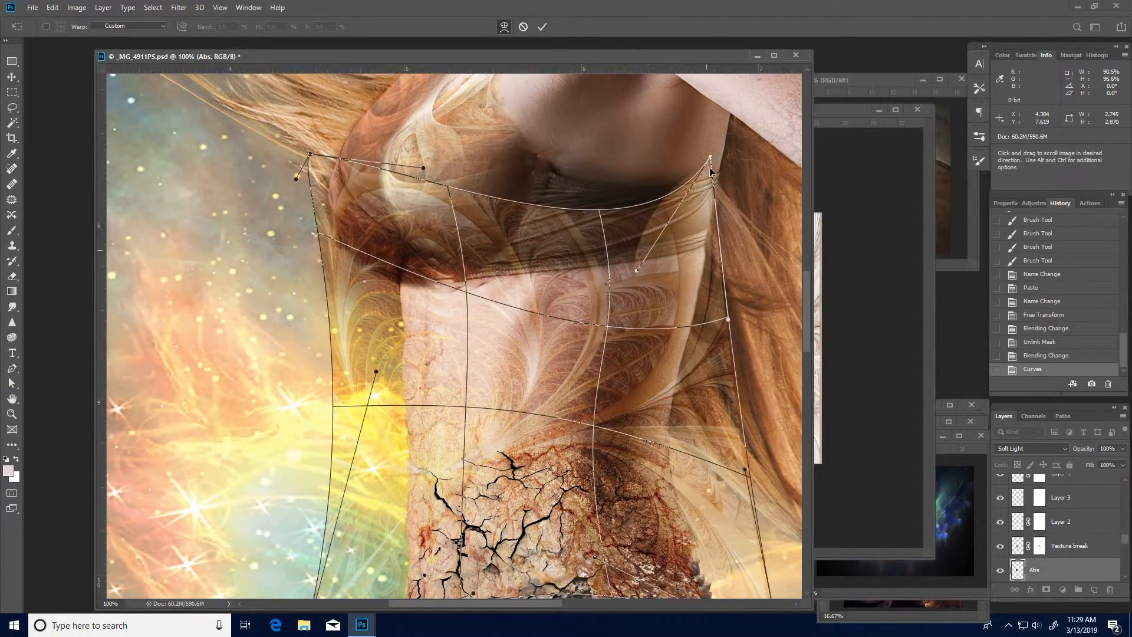
{"action": "left_click_drag", "start_coordinate": [711, 158], "coordinate": [720, 155]}
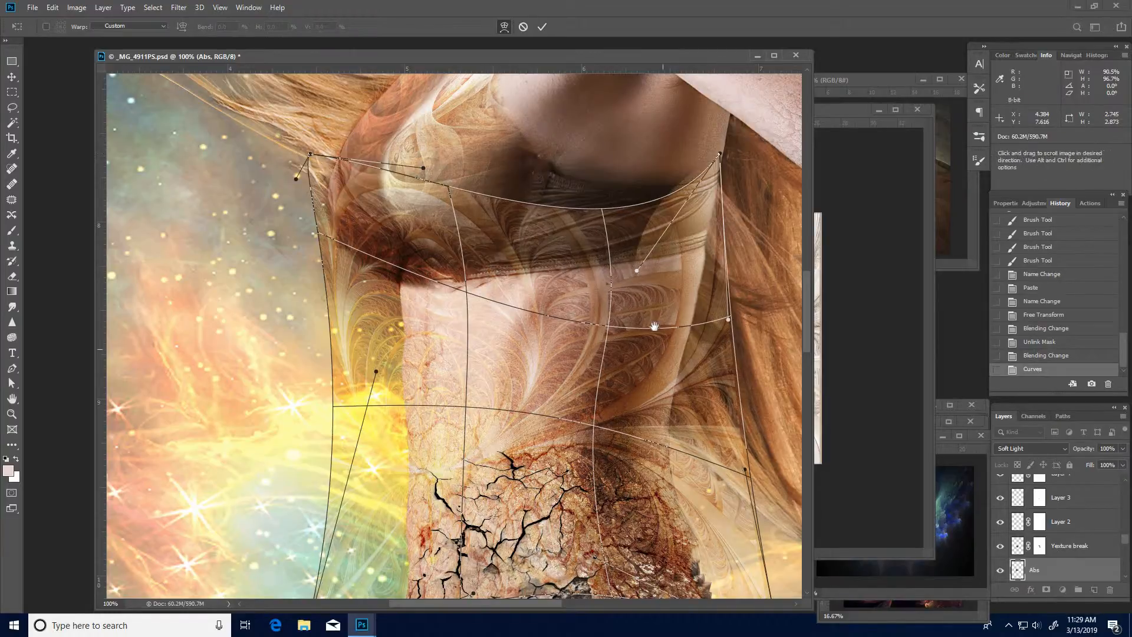
- Draw the mesh's lower-right side in to the waist, pull its bottom edge down over the cracked area, and apply the warp
{"action": "left_click_drag", "start_coordinate": [653, 326], "coordinate": [647, 292]}
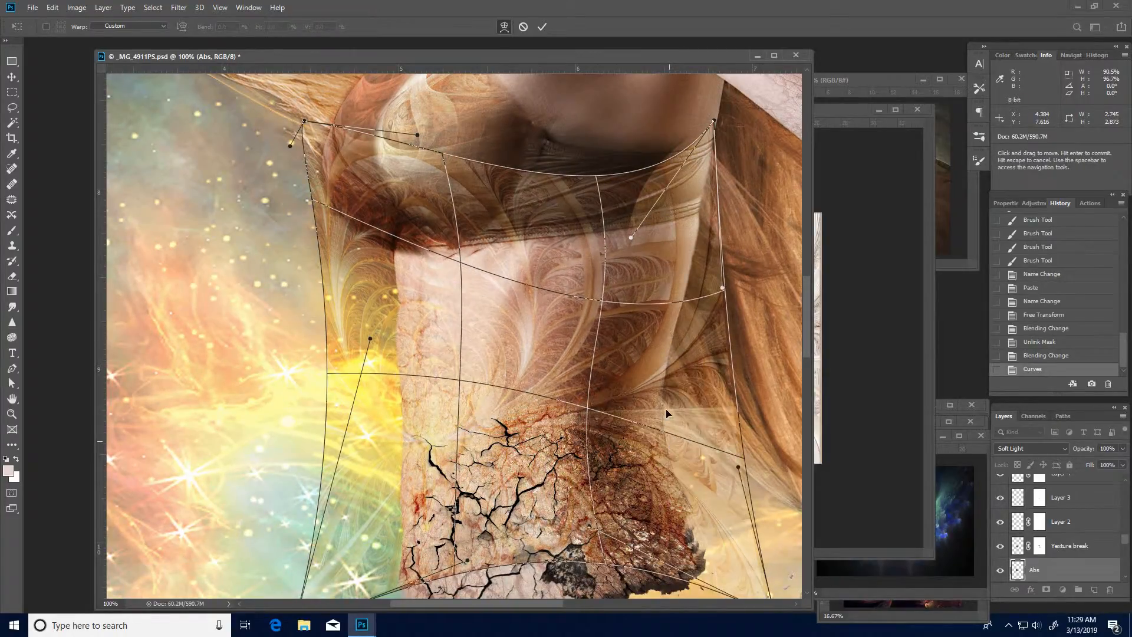
{"action": "left_click_drag", "start_coordinate": [671, 438], "coordinate": [656, 376]}
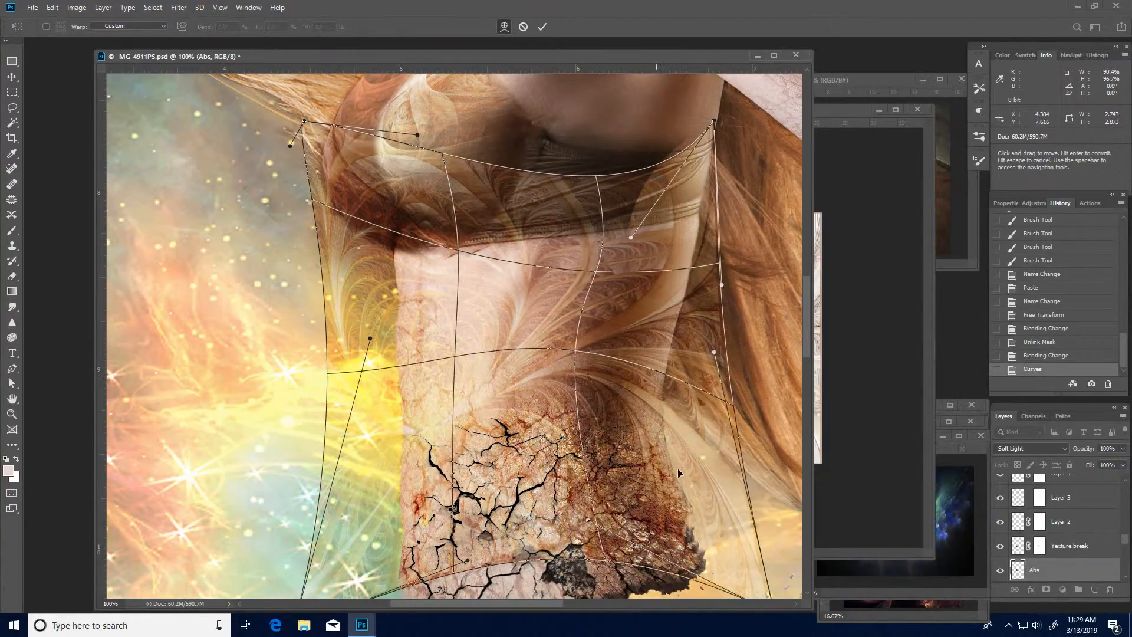
{"action": "left_click_drag", "start_coordinate": [696, 517], "coordinate": [479, 525]}
{"action": "left_click_drag", "start_coordinate": [409, 544], "coordinate": [511, 508]}
{"action": "left_click_drag", "start_coordinate": [540, 437], "coordinate": [558, 373]}
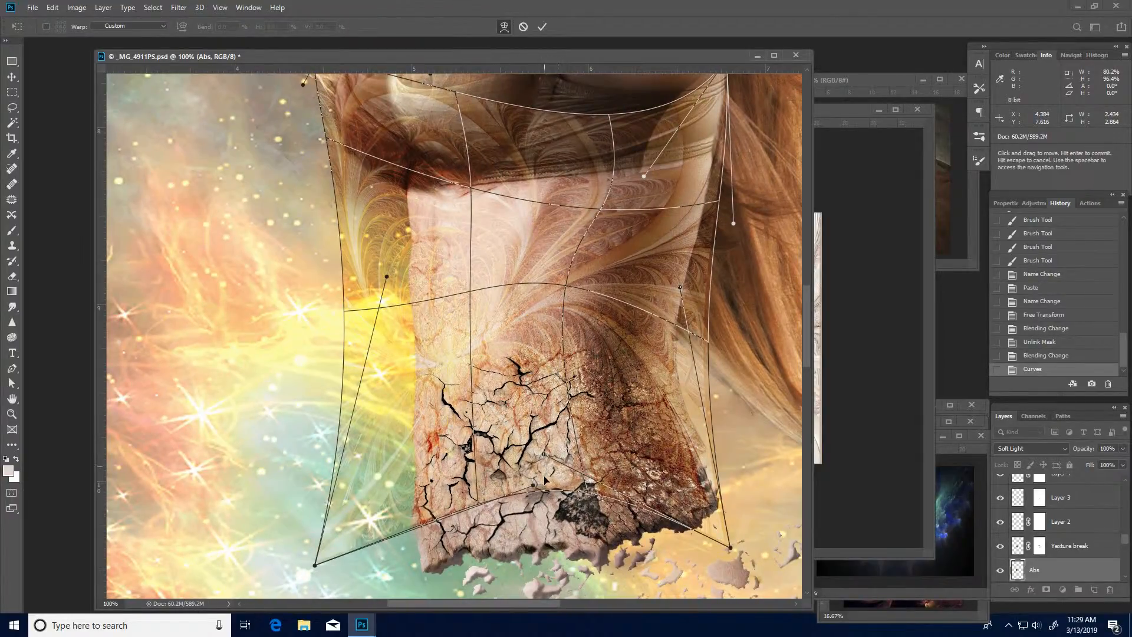
{"action": "left_click_drag", "start_coordinate": [546, 481], "coordinate": [547, 503]}
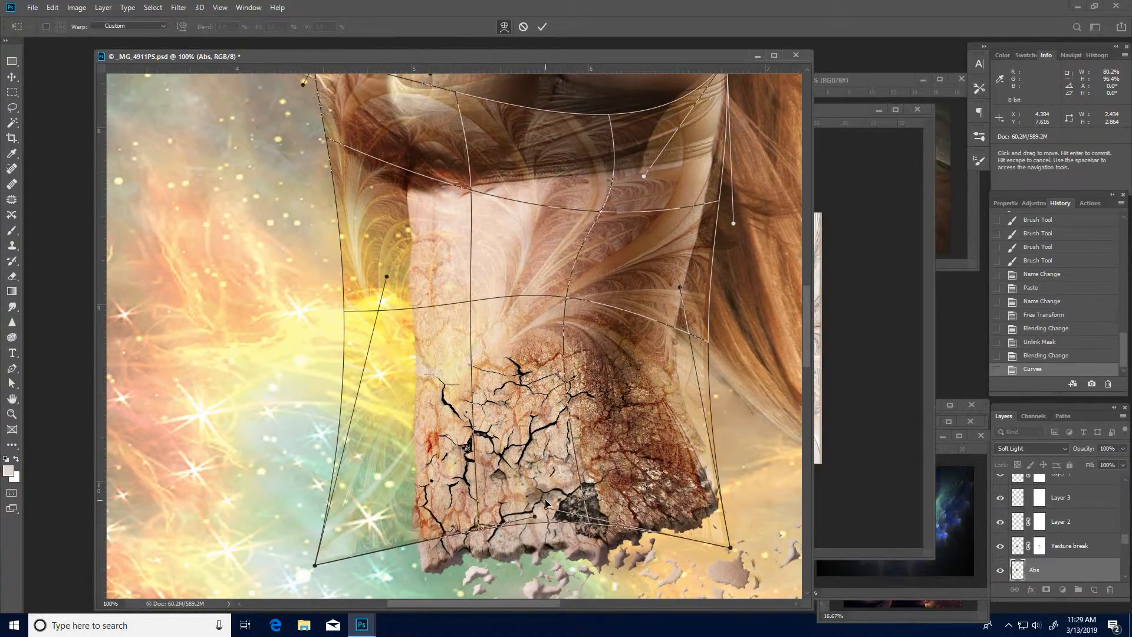
{"action": "left_click_drag", "start_coordinate": [574, 308], "coordinate": [578, 383]}
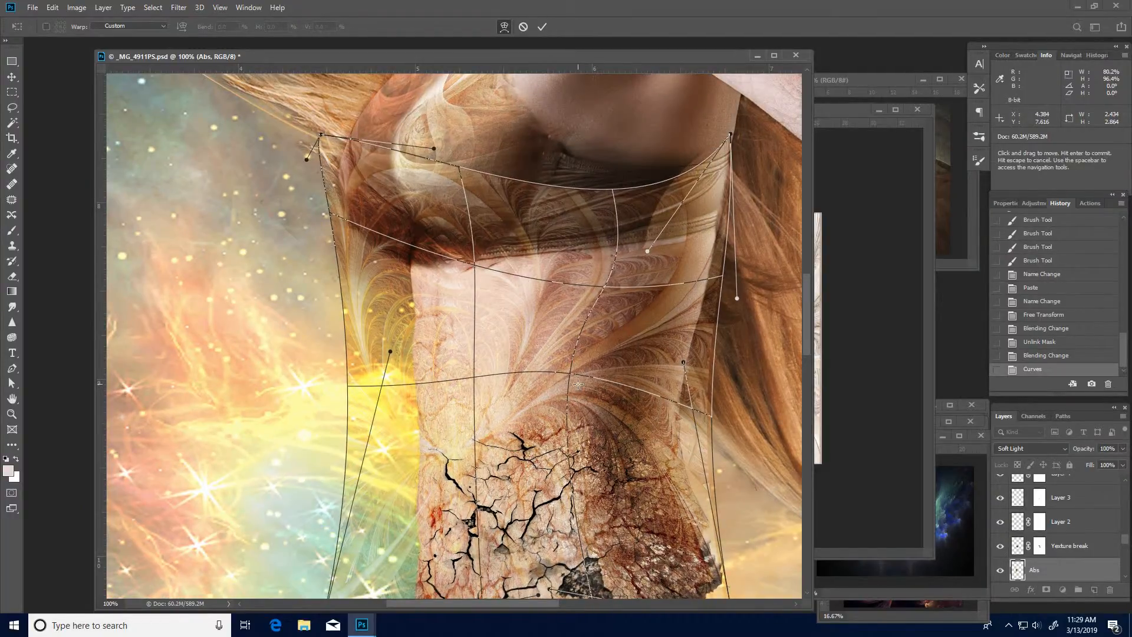
{"action": "key", "text": "Return"}
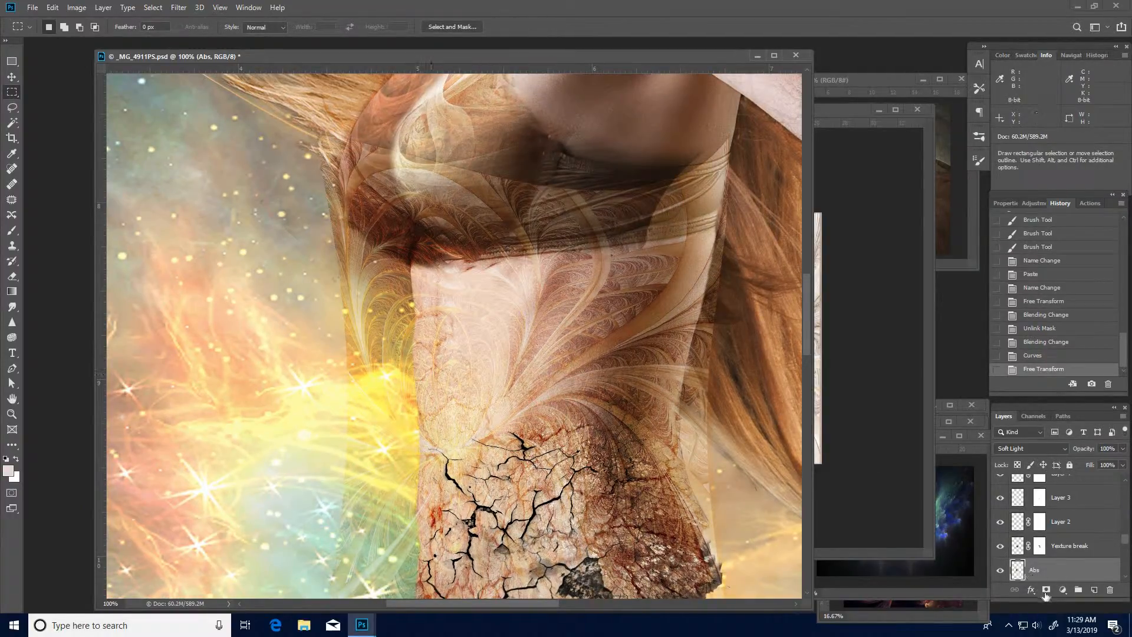
- Add a layer mask to the Abs layer and hide its fractal over the bust and bra band with a black size-60 brush
{"action": "left_click", "coordinate": [1046, 589]}
{"action": "key", "text": "b"}
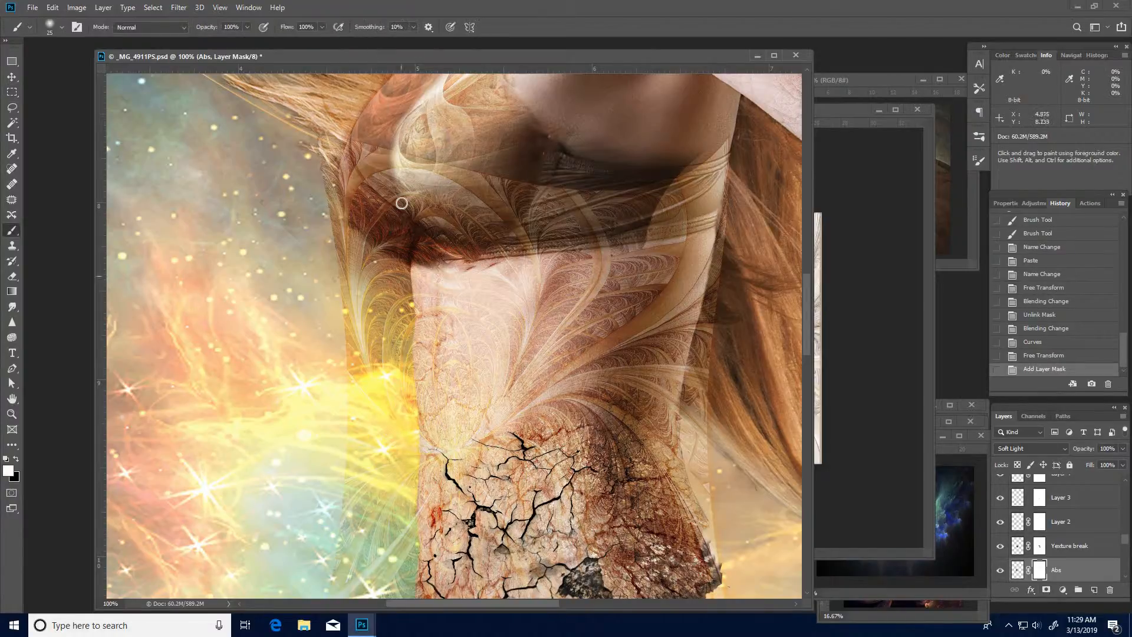
{"action": "key", "text": "bracketright"}
{"action": "key", "text": "bracketright"}
{"action": "left_click_drag", "start_coordinate": [378, 358], "coordinate": [375, 345]}
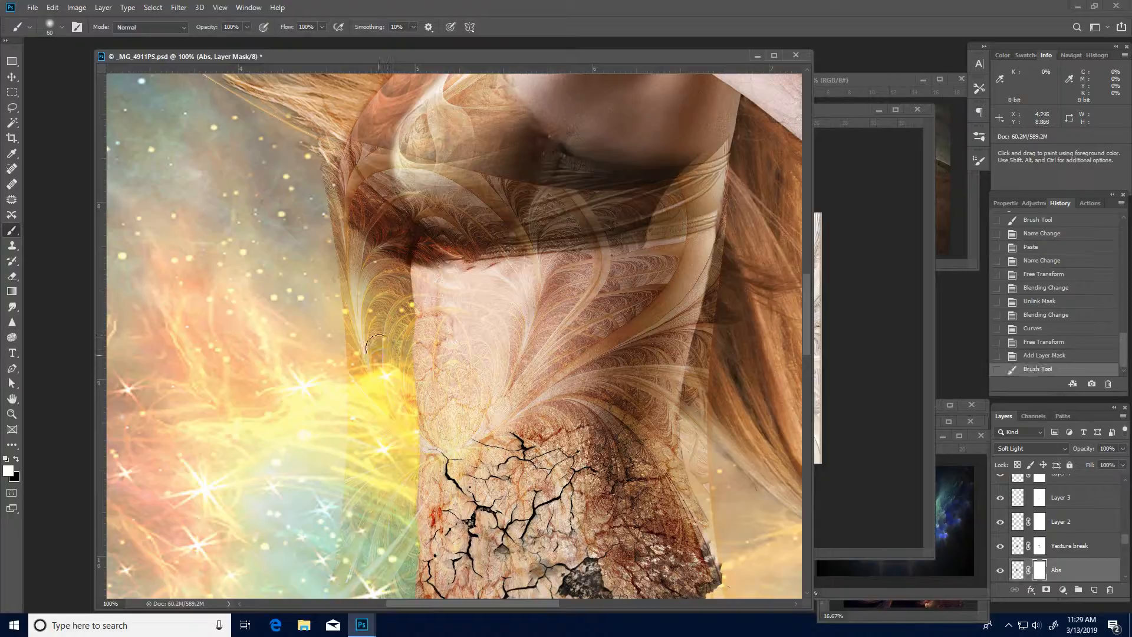
{"action": "key", "text": "x"}
{"action": "mouse_move", "coordinate": [377, 134]}
{"action": "left_mouse_down"}
{"action": "mouse_move", "coordinate": [385, 295]}
{"action": "mouse_move", "coordinate": [392, 268]}
{"action": "left_mouse_up"}
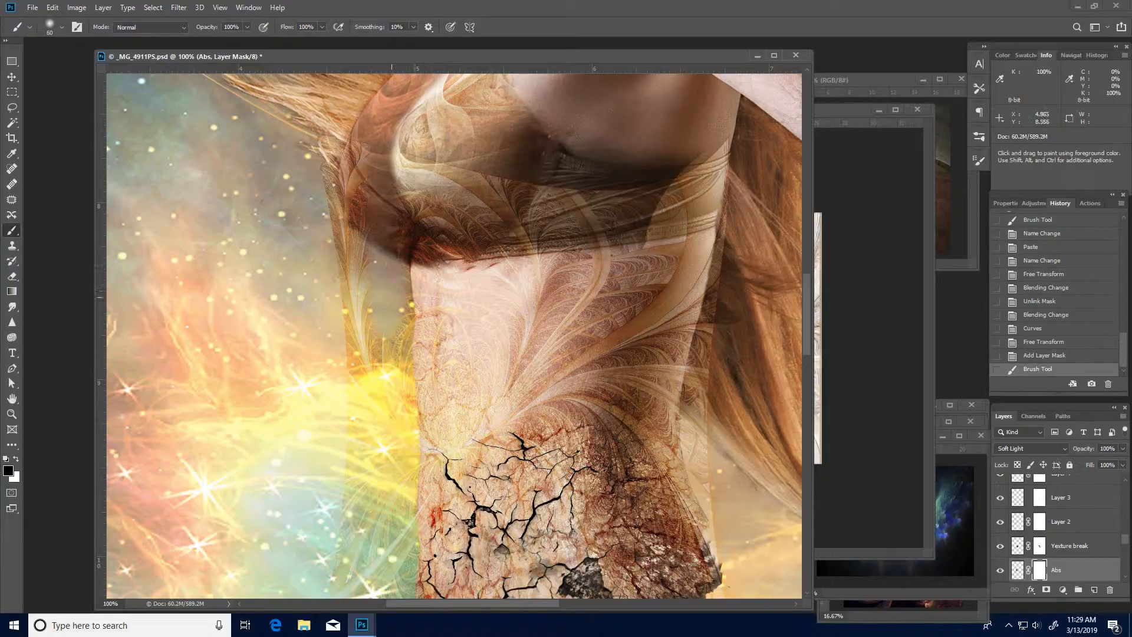
{"action": "mouse_move", "coordinate": [388, 352]}
{"action": "left_mouse_down"}
{"action": "mouse_move", "coordinate": [339, 177]}
{"action": "mouse_move", "coordinate": [336, 211]}
{"action": "left_mouse_up"}
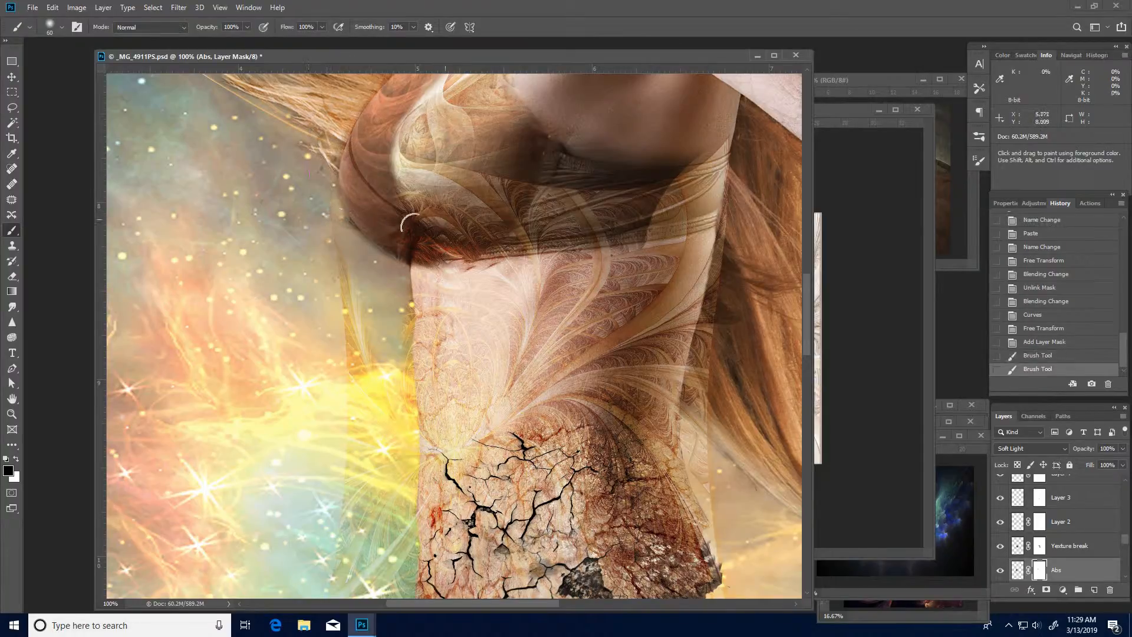
{"action": "mouse_move", "coordinate": [410, 224]}
{"action": "left_mouse_down"}
{"action": "mouse_move", "coordinate": [534, 211]}
{"action": "mouse_move", "coordinate": [544, 174]}
{"action": "mouse_move", "coordinate": [607, 198]}
{"action": "mouse_move", "coordinate": [398, 176]}
{"action": "left_mouse_up"}
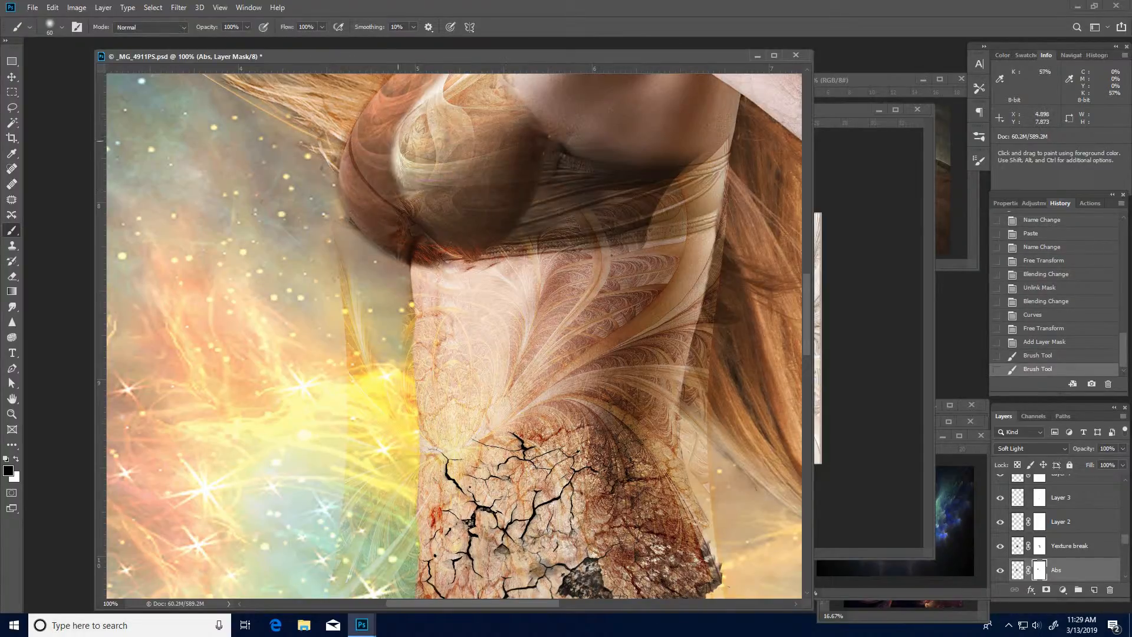
{"action": "mouse_move", "coordinate": [471, 190]}
{"action": "left_mouse_down"}
{"action": "mouse_move", "coordinate": [597, 195]}
{"action": "mouse_move", "coordinate": [497, 222]}
{"action": "mouse_move", "coordinate": [575, 220]}
{"action": "mouse_move", "coordinate": [622, 202]}
{"action": "mouse_move", "coordinate": [554, 212]}
{"action": "left_mouse_up"}
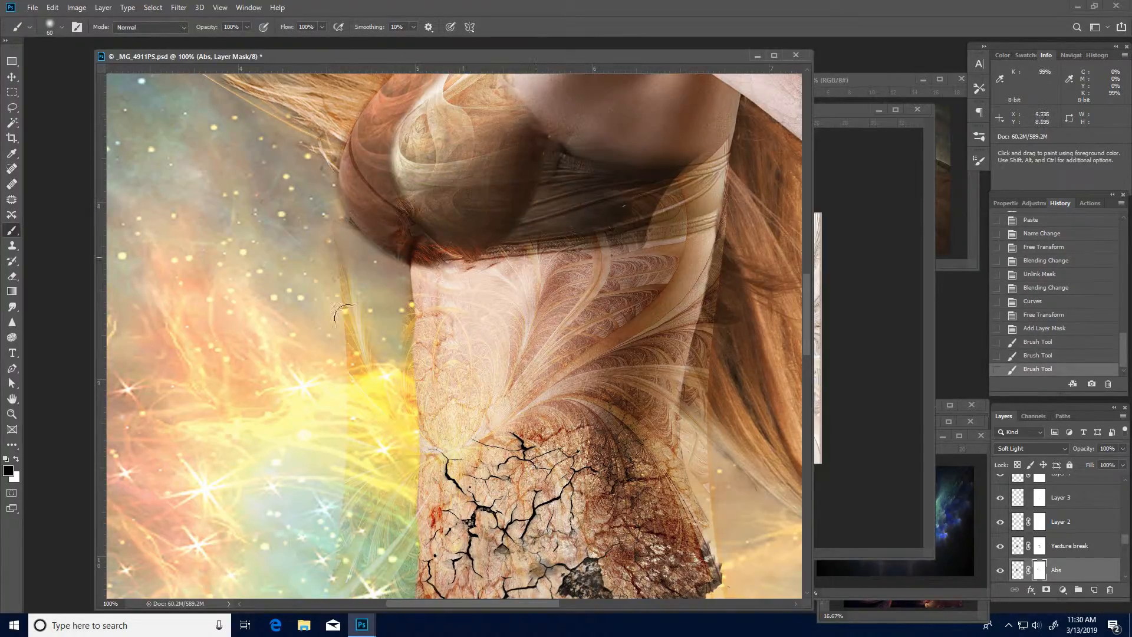
- Mask out the Abs fractal spilling onto the background left of the waist, down past the cracked edge
{"action": "mouse_move", "coordinate": [339, 383]}
{"action": "left_mouse_down"}
{"action": "mouse_move", "coordinate": [363, 386]}
{"action": "mouse_move", "coordinate": [361, 414]}
{"action": "left_mouse_up"}
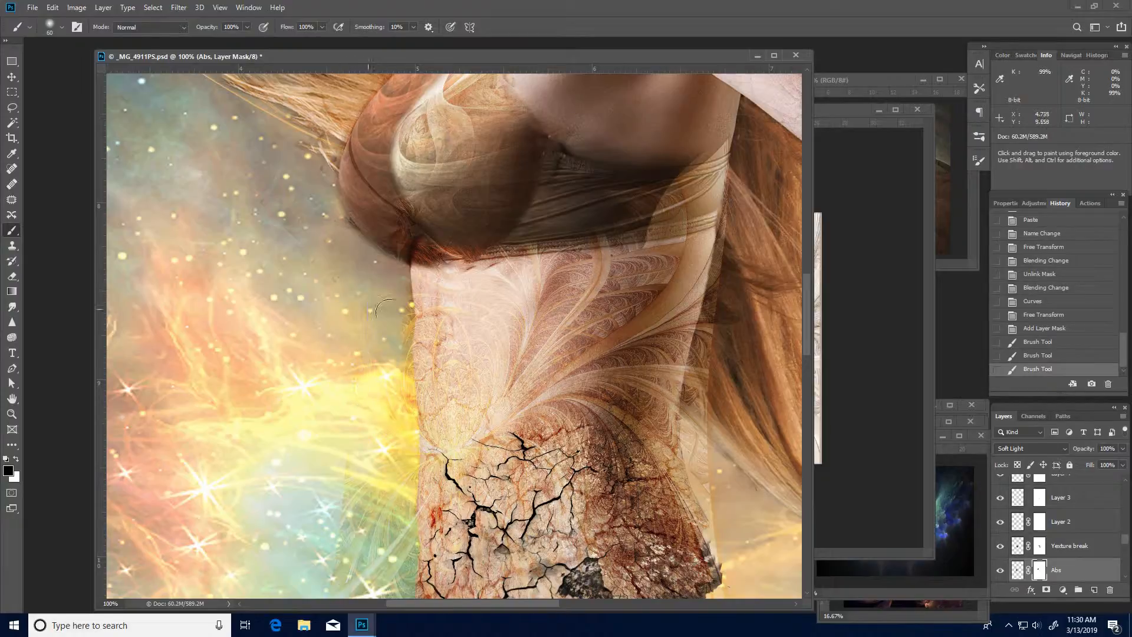
{"action": "left_click_drag", "start_coordinate": [384, 308], "coordinate": [387, 363]}
{"action": "mouse_move", "coordinate": [394, 468]}
{"action": "left_mouse_down"}
{"action": "mouse_move", "coordinate": [396, 531]}
{"action": "mouse_move", "coordinate": [398, 393]}
{"action": "left_mouse_up"}
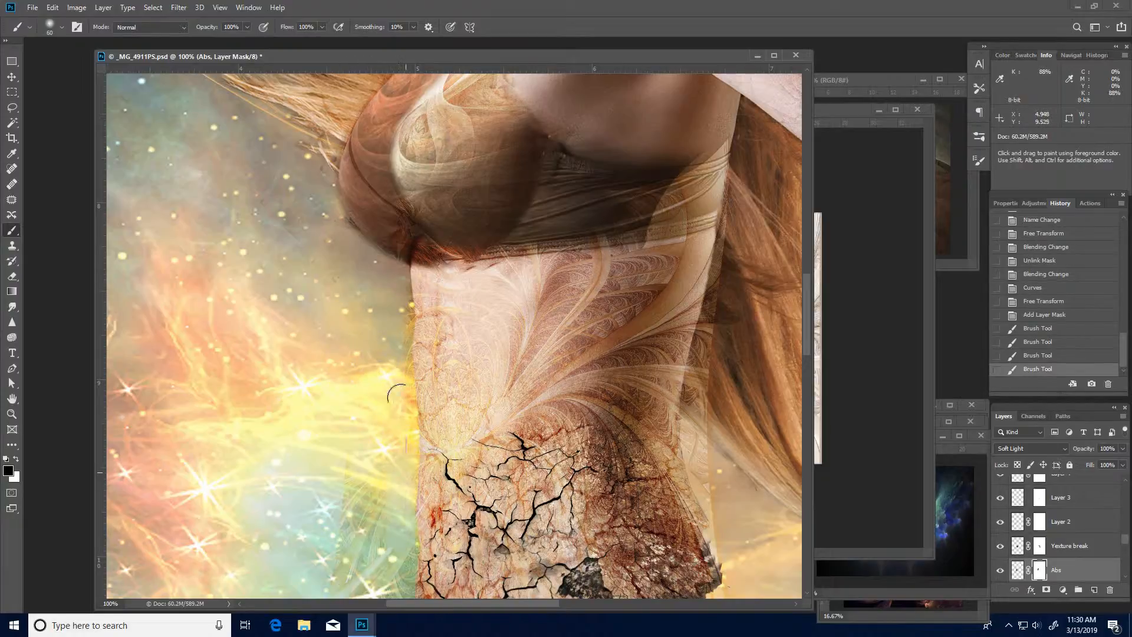
{"action": "left_click_drag", "start_coordinate": [420, 252], "coordinate": [458, 99]}
{"action": "mouse_move", "coordinate": [411, 314]}
{"action": "left_mouse_down"}
{"action": "mouse_move", "coordinate": [446, 504]}
{"action": "mouse_move", "coordinate": [407, 403]}
{"action": "mouse_move", "coordinate": [314, 542]}
{"action": "left_mouse_up"}
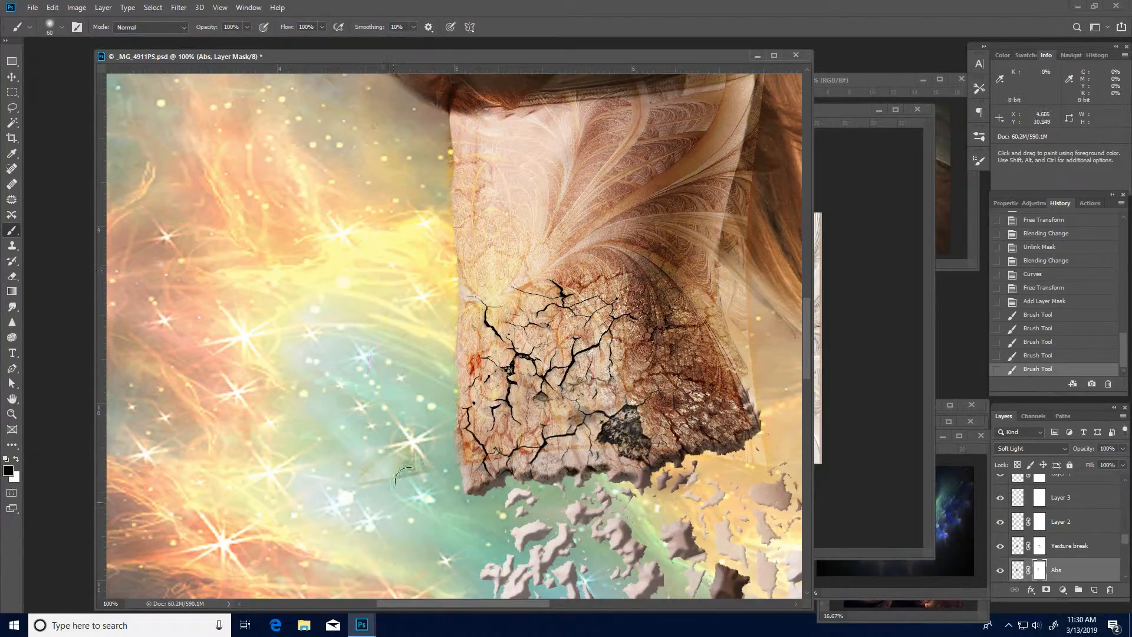
{"action": "left_click_drag", "start_coordinate": [405, 476], "coordinate": [357, 487]}
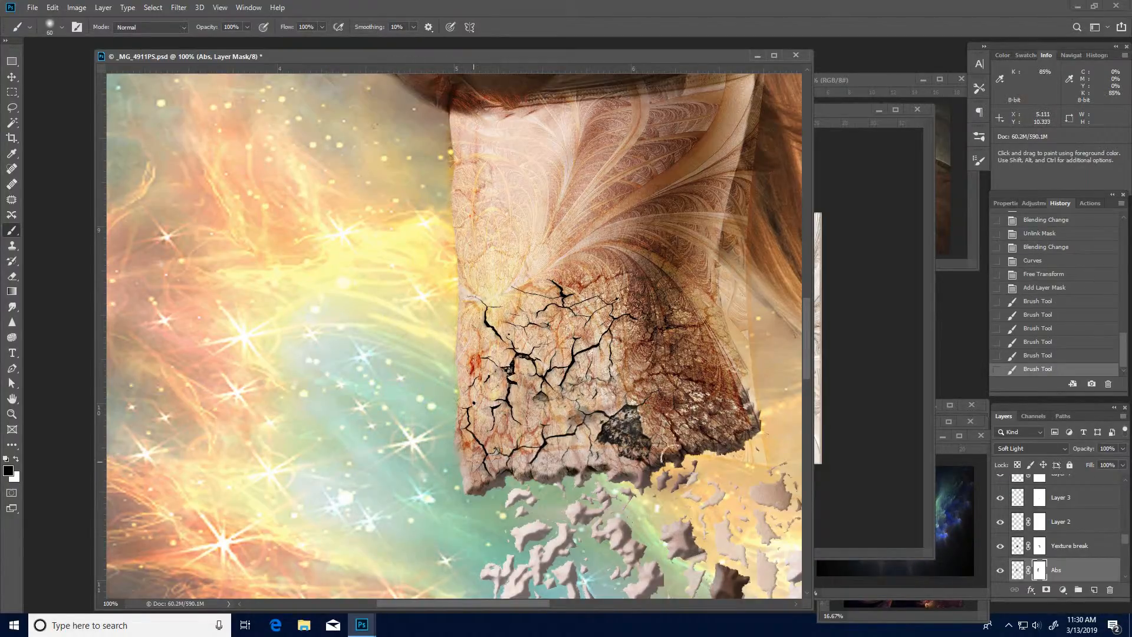
- Mask out the Abs fractal spilling below and right of the torso, and compare the image with the layer hidden and shown
{"action": "left_click_drag", "start_coordinate": [679, 463], "coordinate": [567, 519]}
{"action": "left_click_drag", "start_coordinate": [772, 252], "coordinate": [665, 328]}
{"action": "mouse_move", "coordinate": [663, 118]}
{"action": "left_mouse_down"}
{"action": "mouse_move", "coordinate": [617, 341]}
{"action": "mouse_move", "coordinate": [667, 484]}
{"action": "mouse_move", "coordinate": [645, 428]}
{"action": "mouse_move", "coordinate": [659, 507]}
{"action": "mouse_move", "coordinate": [610, 541]}
{"action": "mouse_move", "coordinate": [688, 488]}
{"action": "left_mouse_up"}
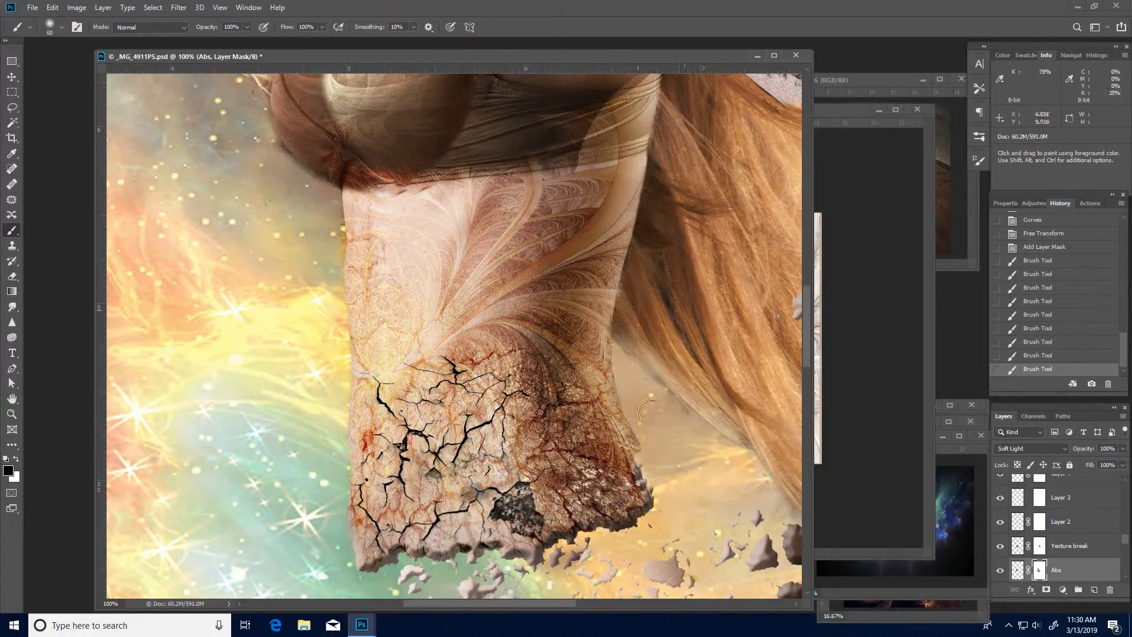
{"action": "left_click_drag", "start_coordinate": [656, 418], "coordinate": [638, 309]}
{"action": "left_click_drag", "start_coordinate": [605, 186], "coordinate": [628, 479]}
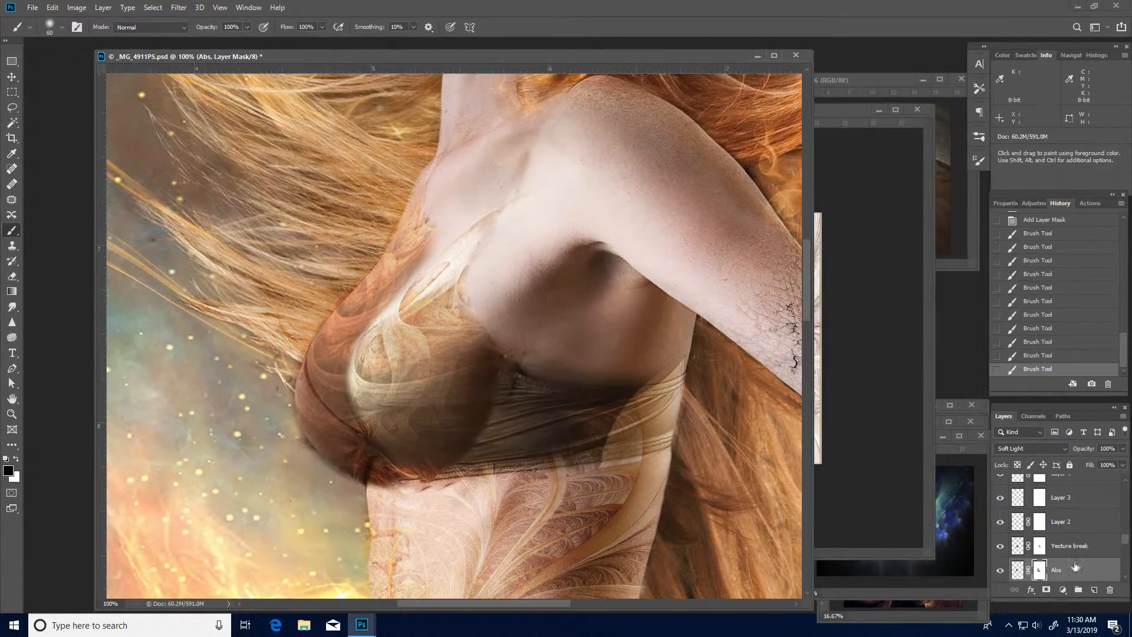
{"action": "left_click", "coordinate": [1001, 572]}
{"action": "left_click", "coordinate": [1000, 572]}
- On the right top layer's mask, soften the fractal over the side of the bra band with a black brush at 30% opacity
{"action": "left_click_drag", "start_coordinate": [1126, 540], "coordinate": [1126, 550]}
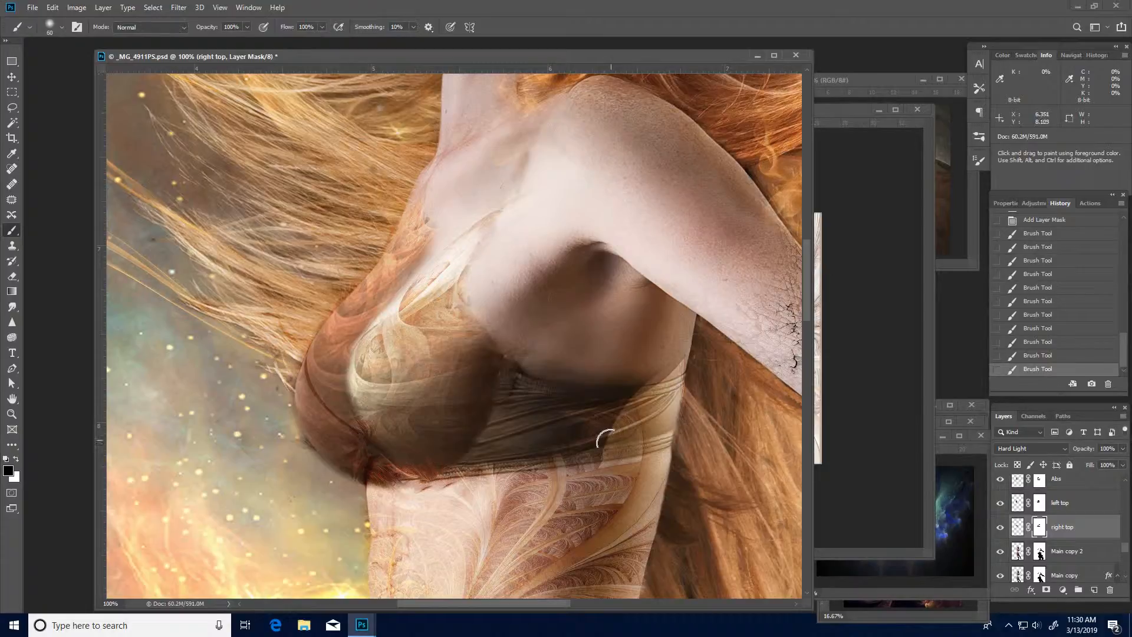
{"action": "key", "text": "3"}
{"action": "left_click_drag", "start_coordinate": [589, 437], "coordinate": [606, 424]}
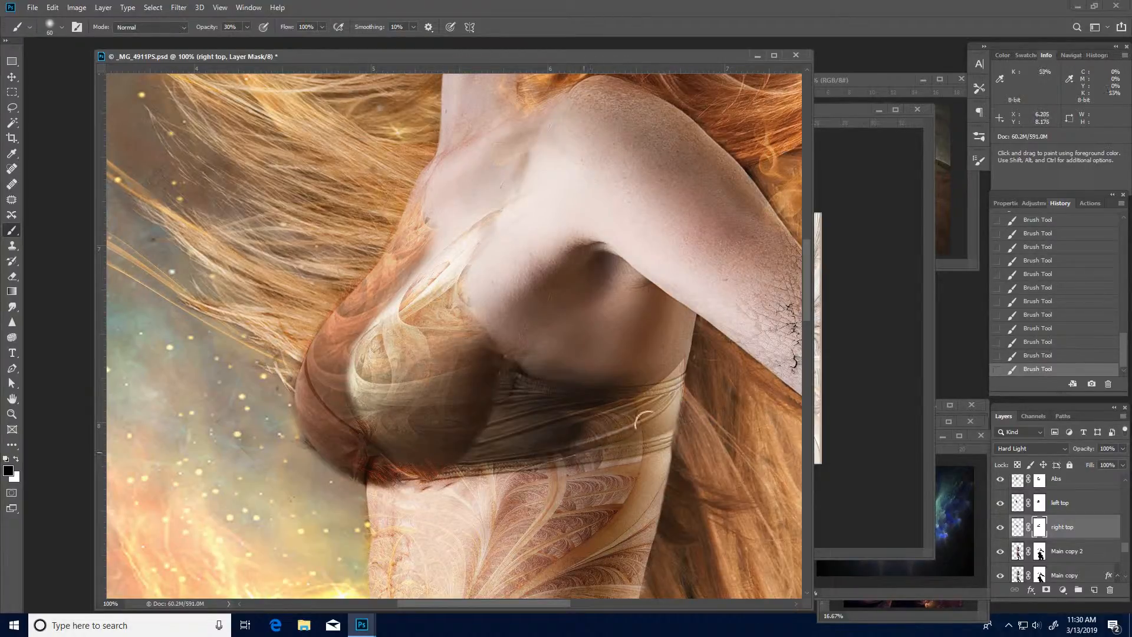
{"action": "left_click", "coordinate": [549, 414], "text": "ctrl+alt"}
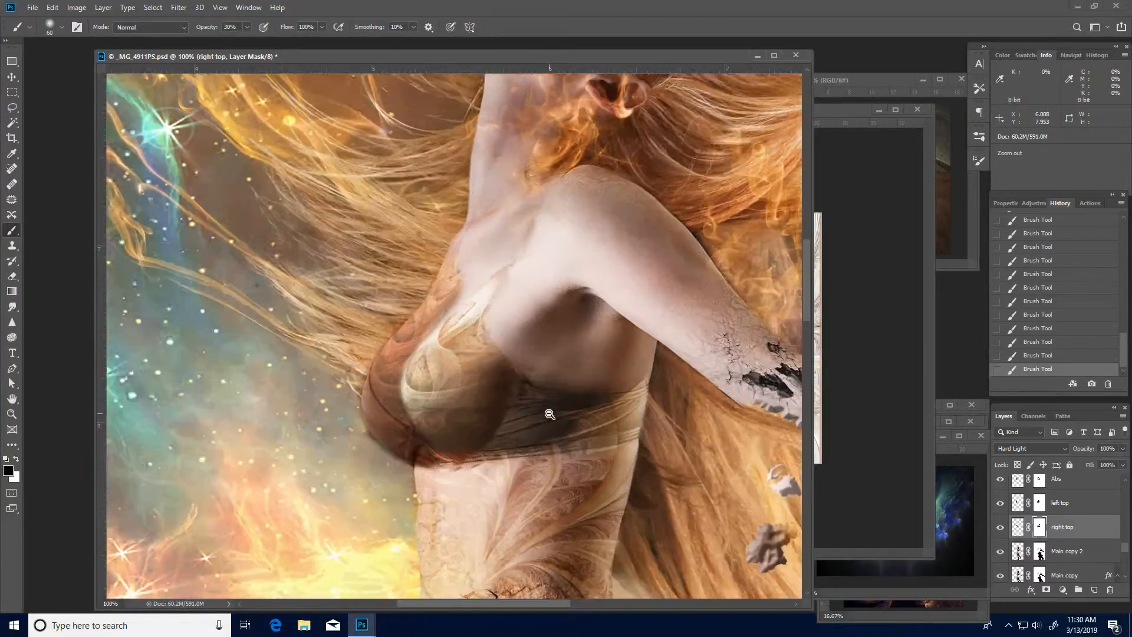
{"action": "left_click", "coordinate": [550, 417], "text": "alt"}
{"action": "left_click_drag", "start_coordinate": [561, 455], "coordinate": [539, 421]}
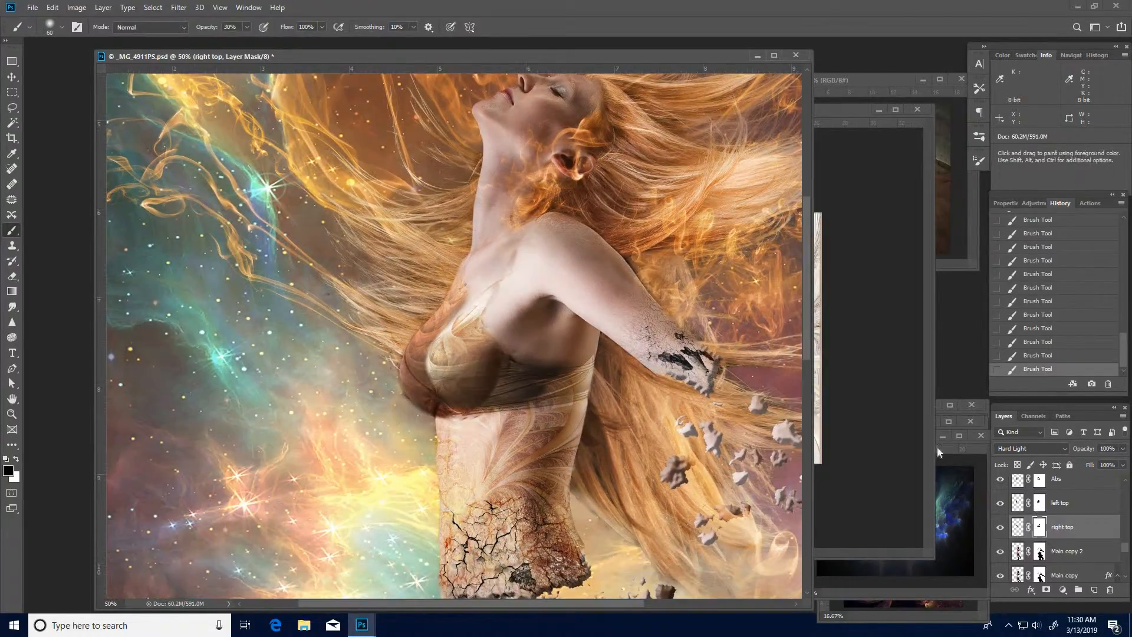
- Bring the Fractals0112.png window forward, shrink it around its image and move it clear of the composite
{"action": "left_click", "coordinate": [857, 448]}
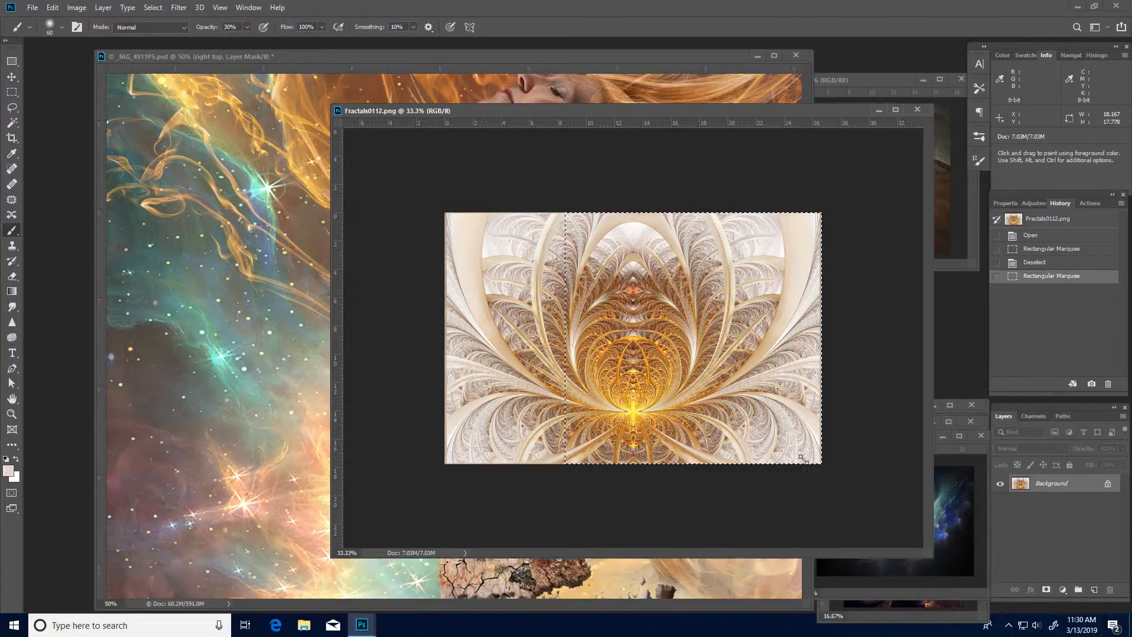
{"action": "left_click_drag", "start_coordinate": [933, 555], "coordinate": [769, 431]}
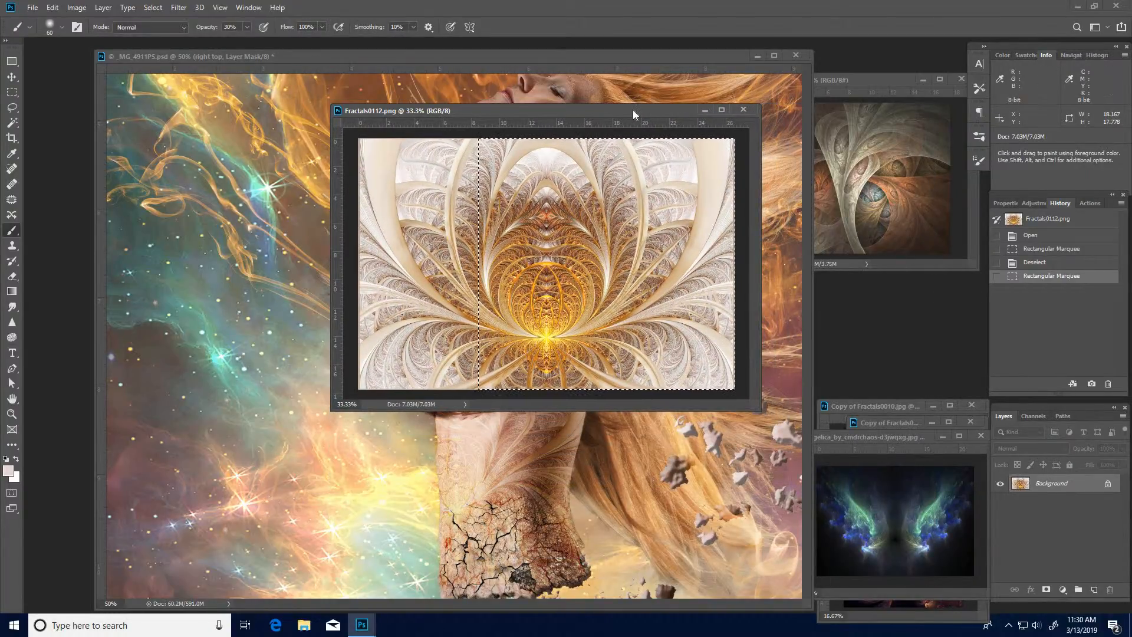
{"action": "left_click_drag", "start_coordinate": [632, 110], "coordinate": [905, 89]}
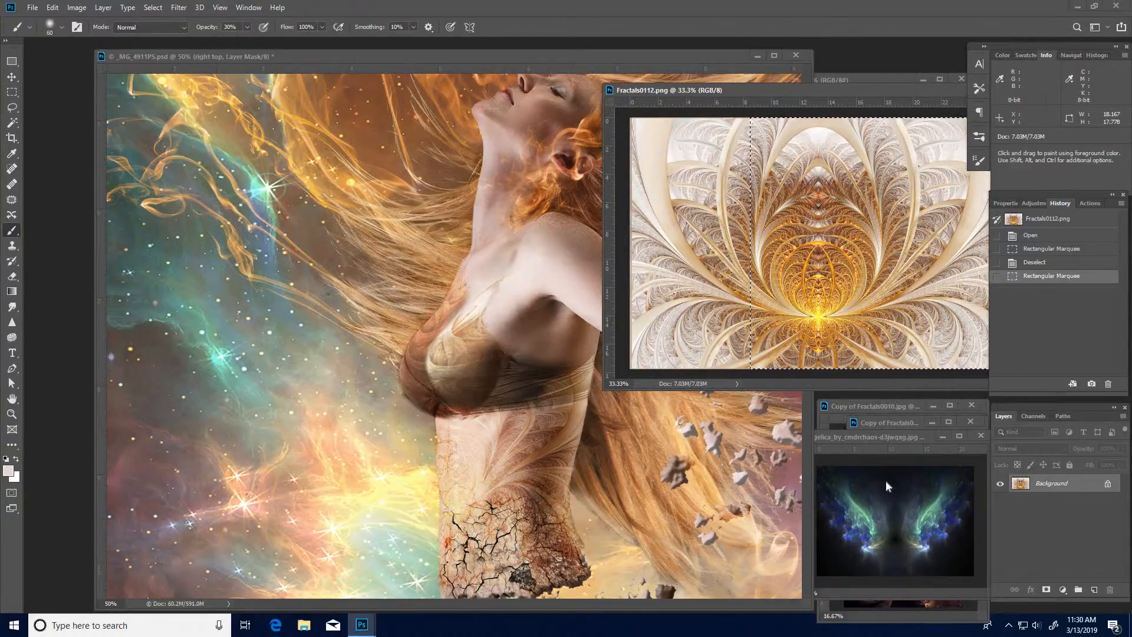
- Bring the angelica wings image forward, enlarge its window and select the right half of the image containing the right wing
{"action": "left_click", "coordinate": [911, 434]}
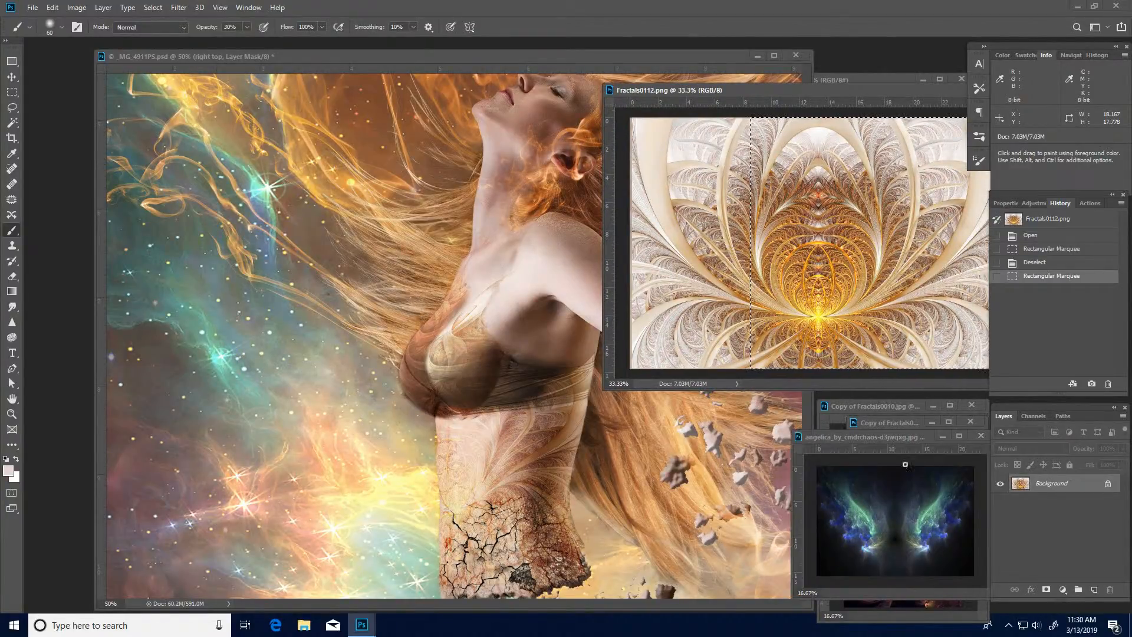
{"action": "left_click_drag", "start_coordinate": [912, 437], "coordinate": [467, 155]}
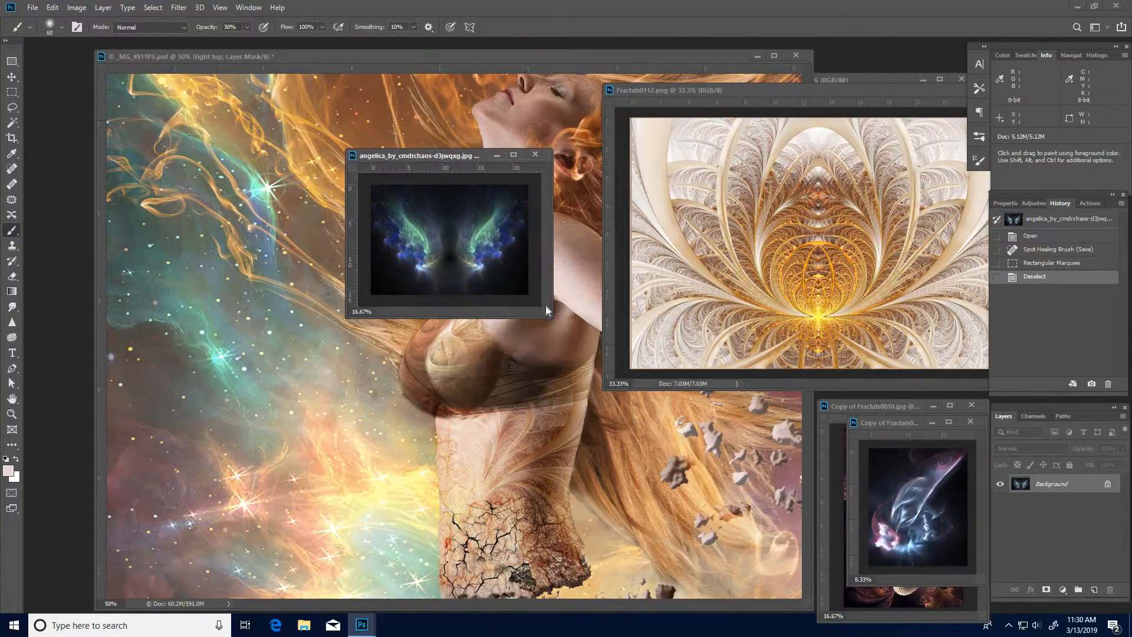
{"action": "left_click_drag", "start_coordinate": [550, 317], "coordinate": [957, 602]}
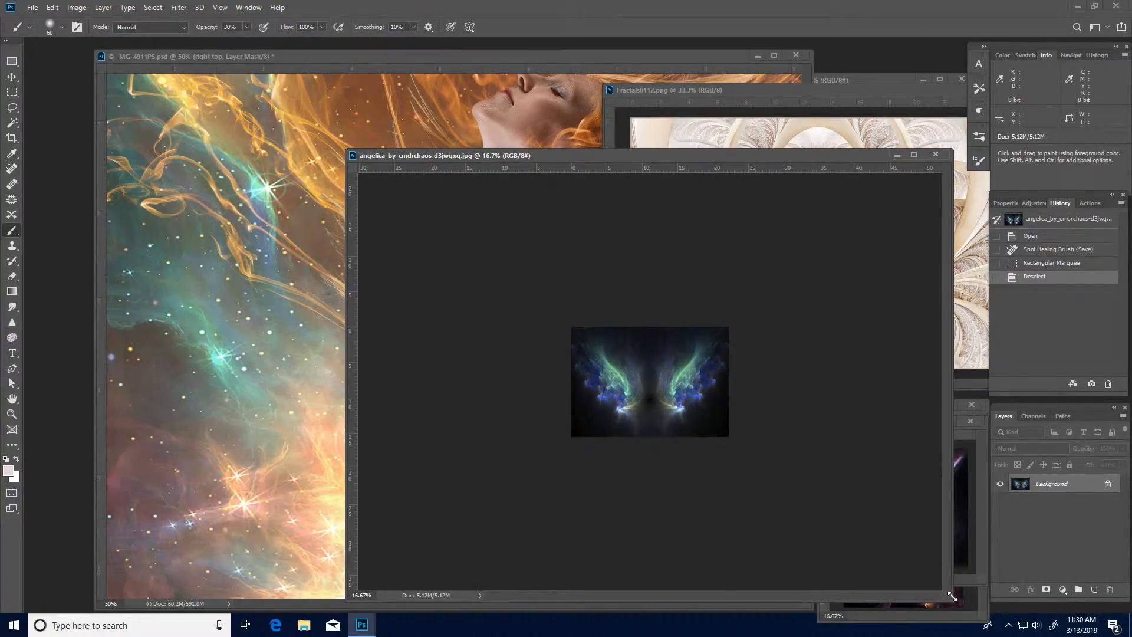
{"action": "key", "text": "m"}
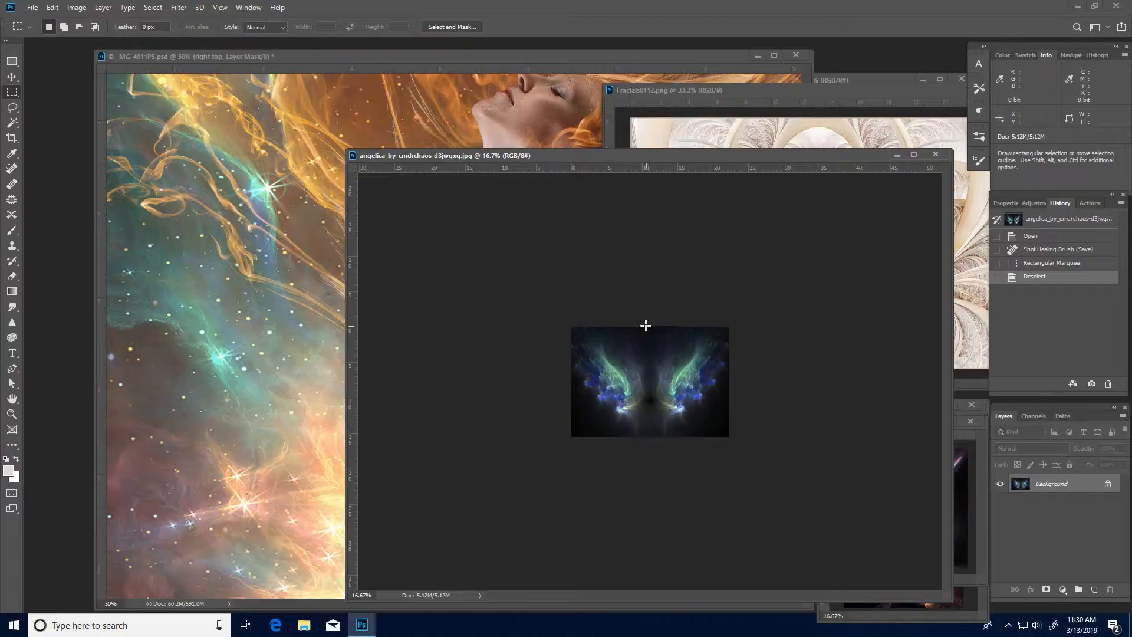
{"action": "left_click_drag", "start_coordinate": [646, 323], "coordinate": [763, 505]}
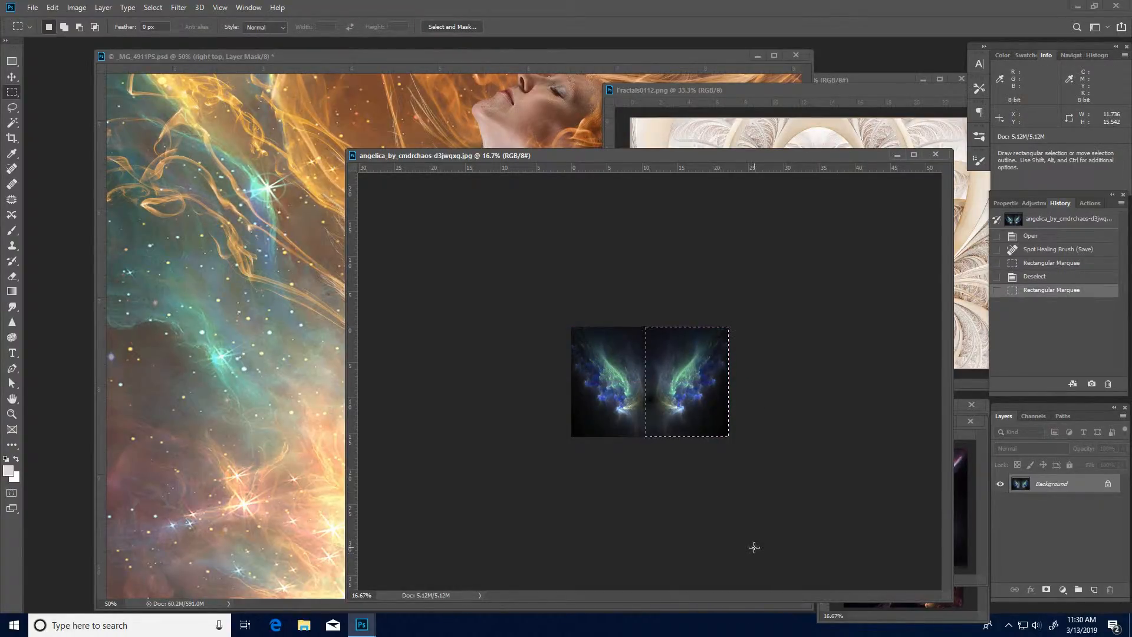
- Paste the right wing into the composite, position it over the woman's chest and shoulder, and set its blend mode to Subtract
{"action": "left_click", "coordinate": [493, 116]}
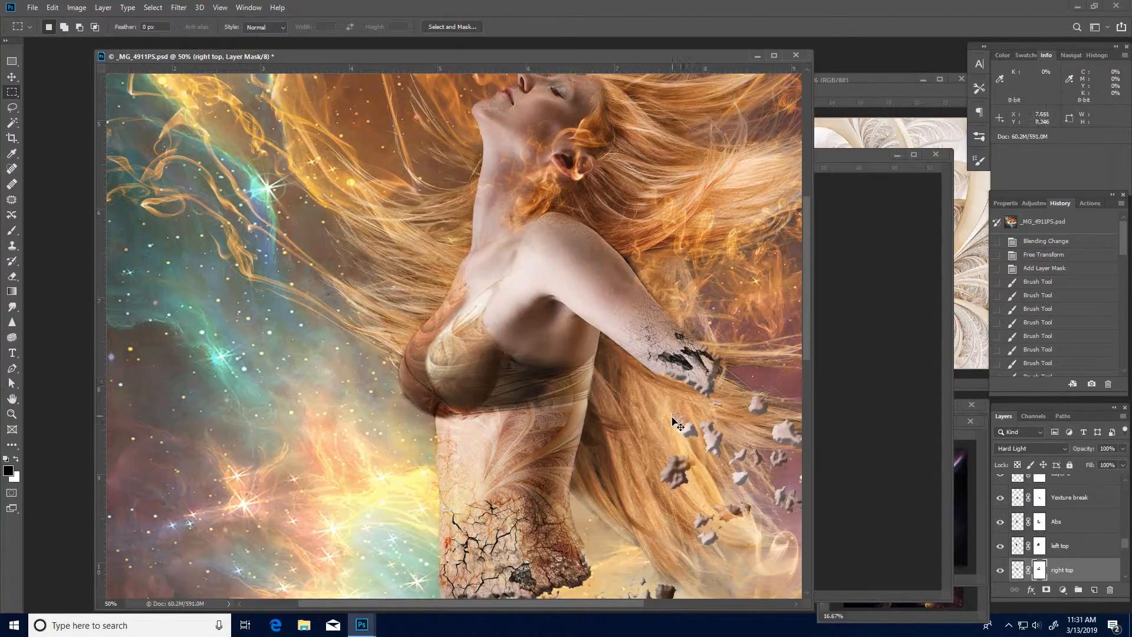
{"action": "key", "text": "ctrl+v"}
{"action": "left_click_drag", "start_coordinate": [517, 379], "coordinate": [575, 340]}
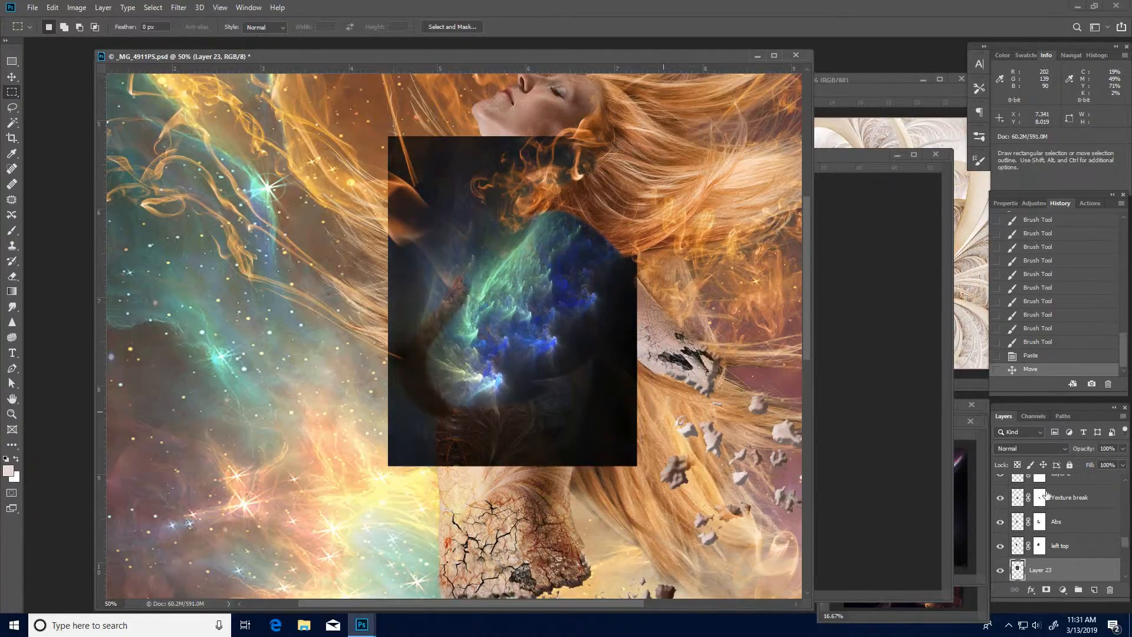
{"action": "left_click", "coordinate": [1065, 450]}
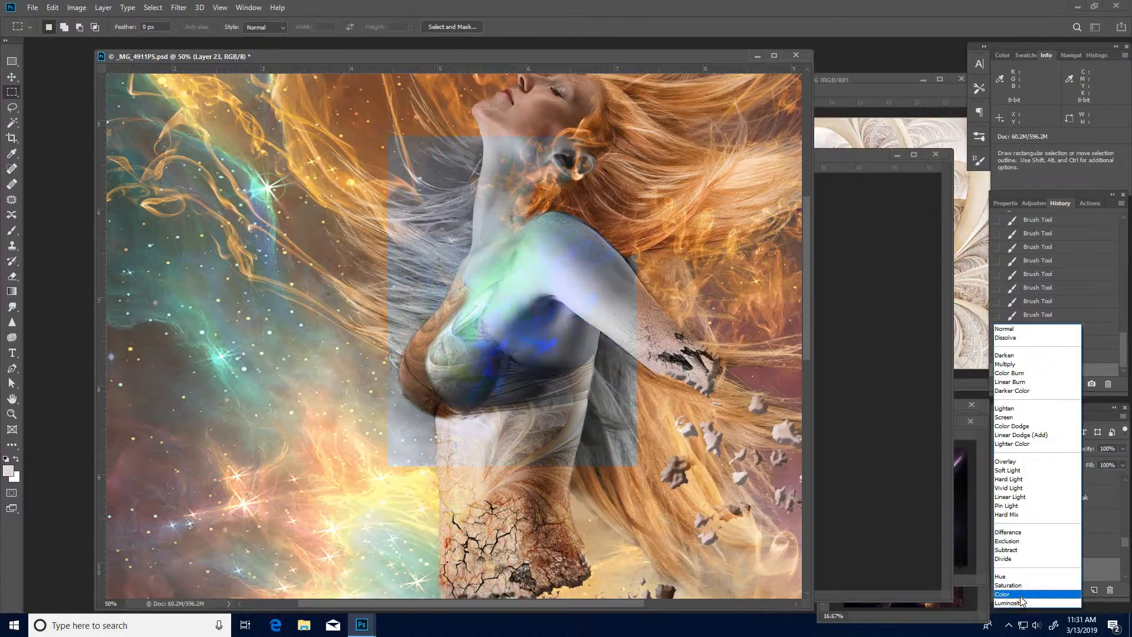
{"action": "left_click", "coordinate": [1009, 479]}
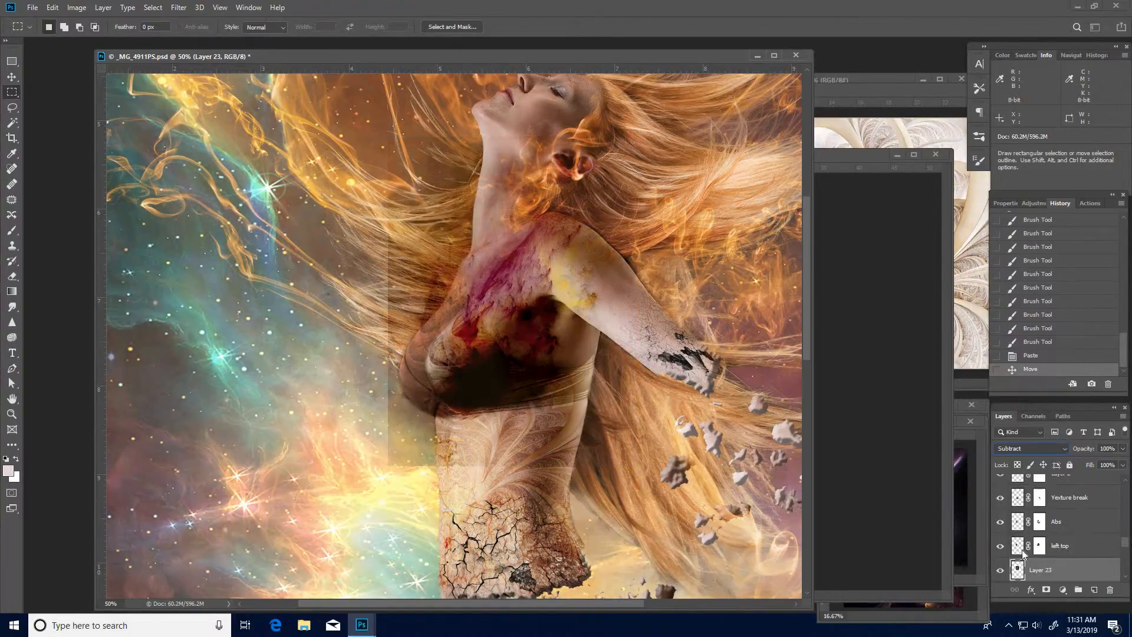
- Rename the pasted wing layer as energy and move the wing slightly lower over the chest
{"action": "left_click_drag", "start_coordinate": [478, 378], "coordinate": [442, 375]}
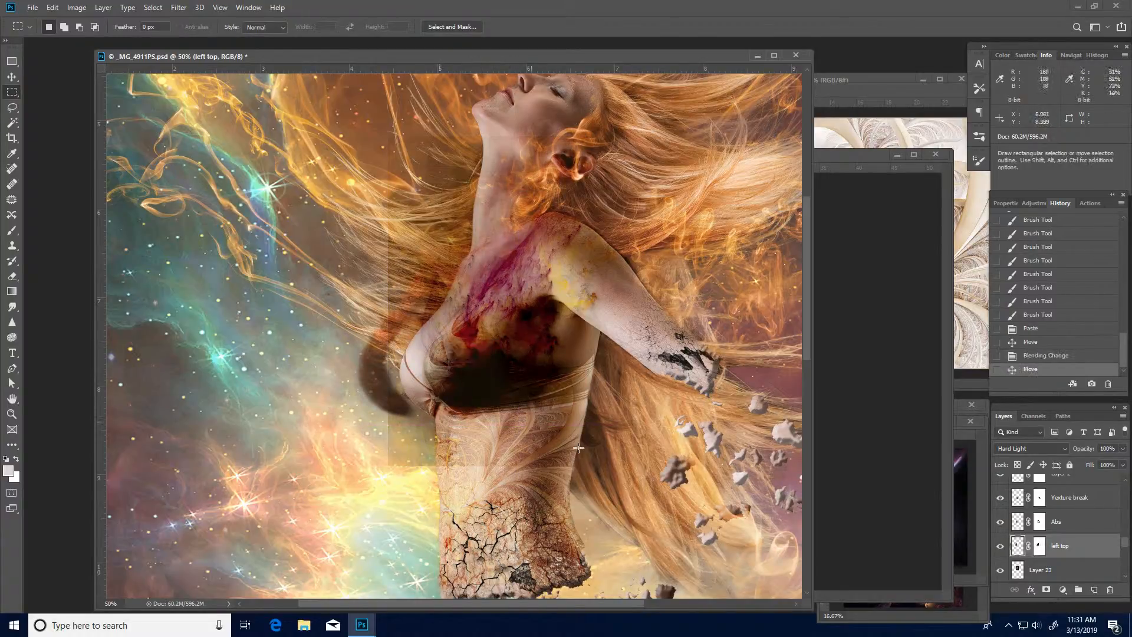
{"action": "left_click", "coordinate": [1033, 356]}
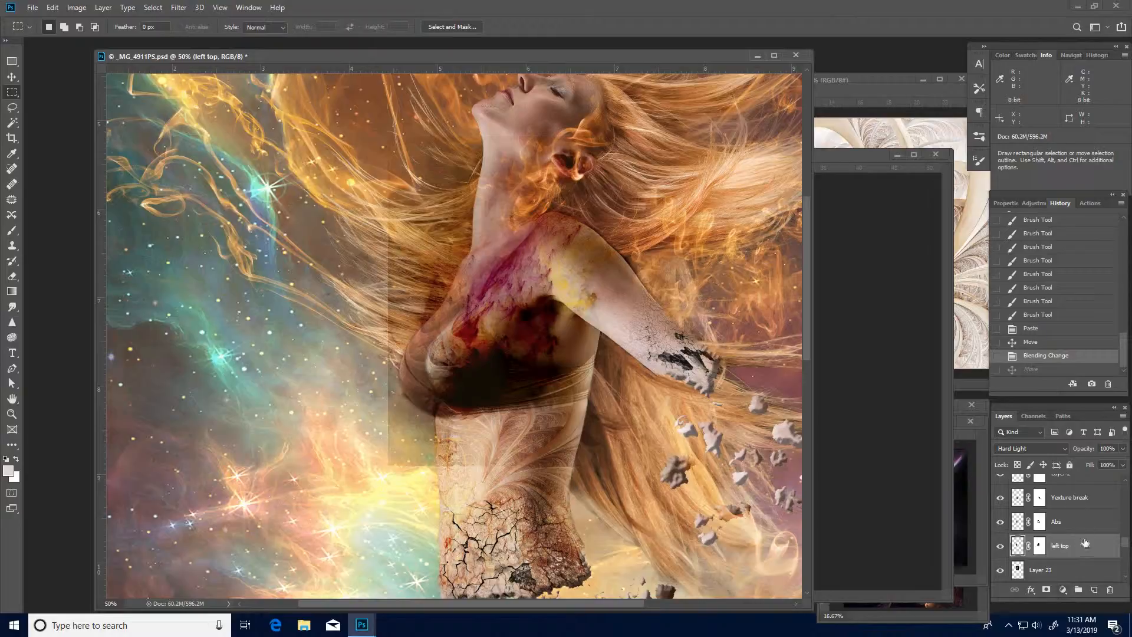
{"action": "double_click", "coordinate": [1043, 570]}
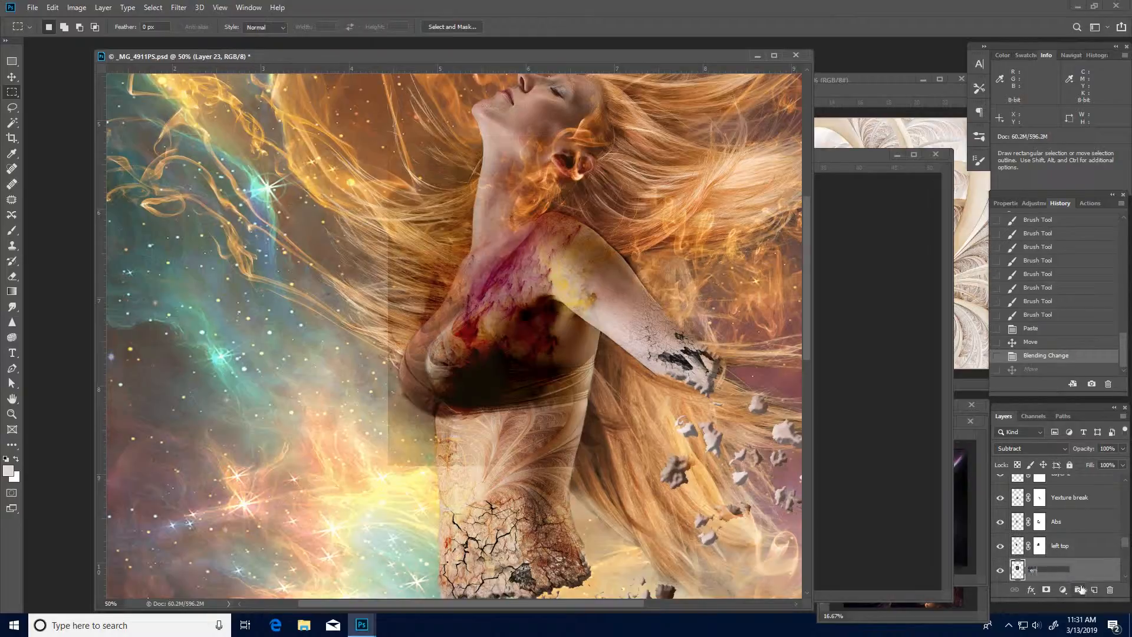
{"action": "key", "text": "Return"}
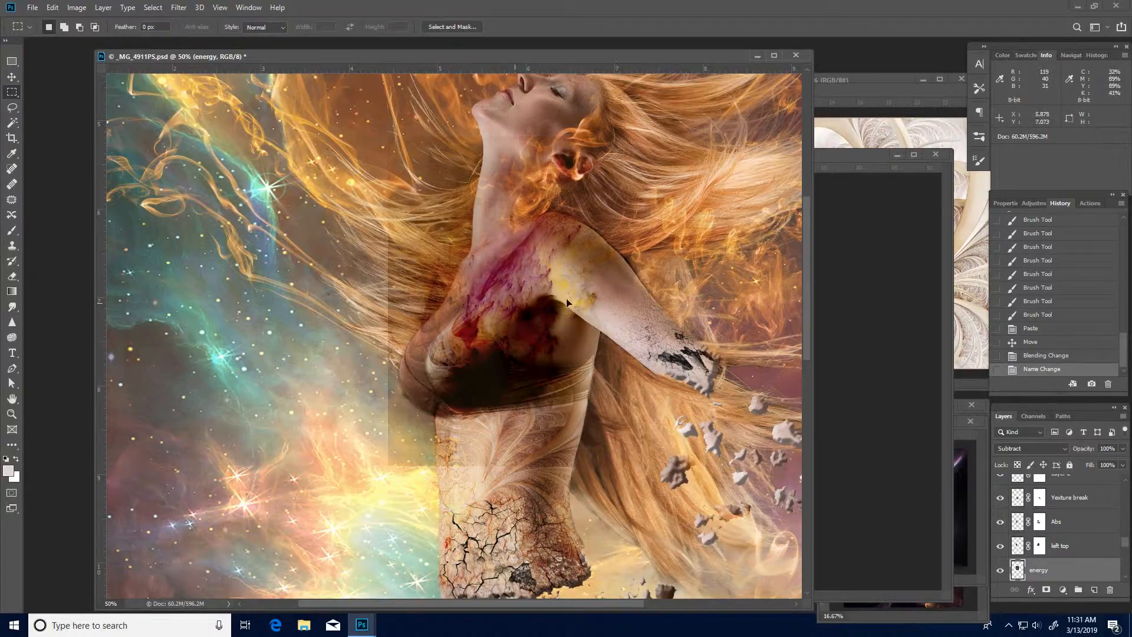
{"action": "left_click_drag", "start_coordinate": [475, 302], "coordinate": [584, 295]}
- Apply Curves to the energy layer with the black point at input 41 and an upper point at input 193, output 187
{"action": "key", "text": "ctrl+m"}
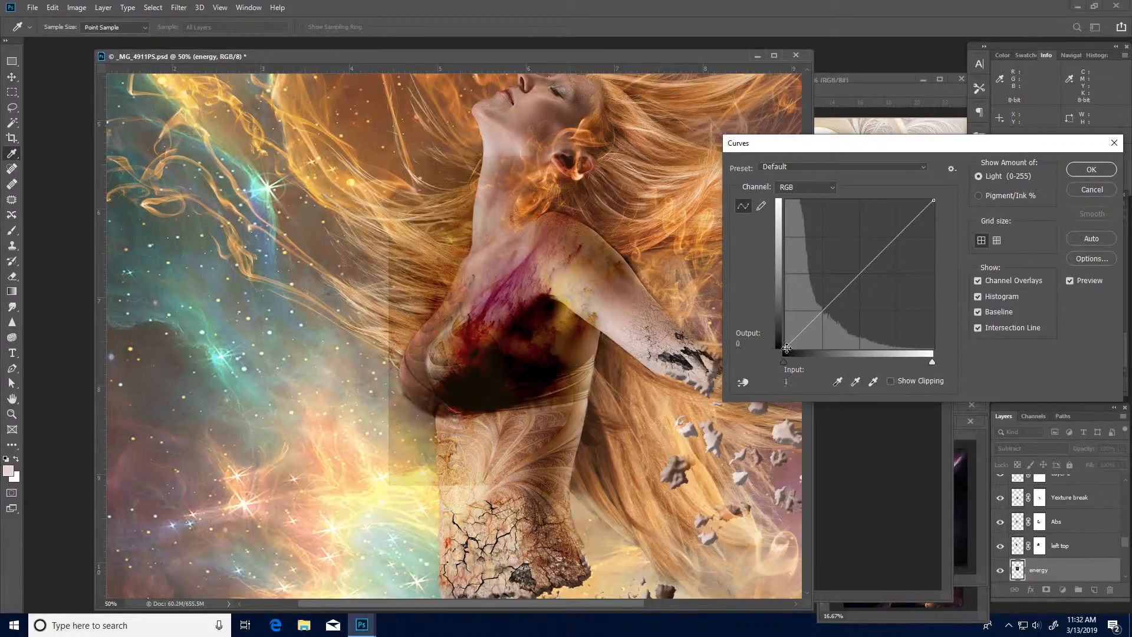
{"action": "left_click_drag", "start_coordinate": [788, 352], "coordinate": [806, 352]}
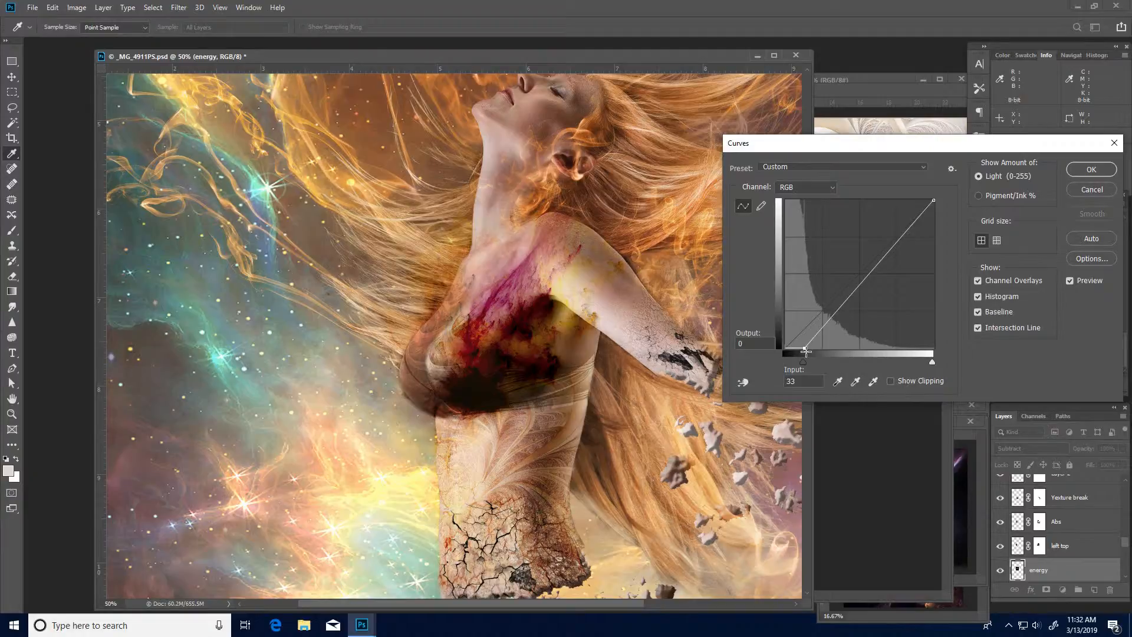
{"action": "left_click_drag", "start_coordinate": [808, 351], "coordinate": [810, 352]}
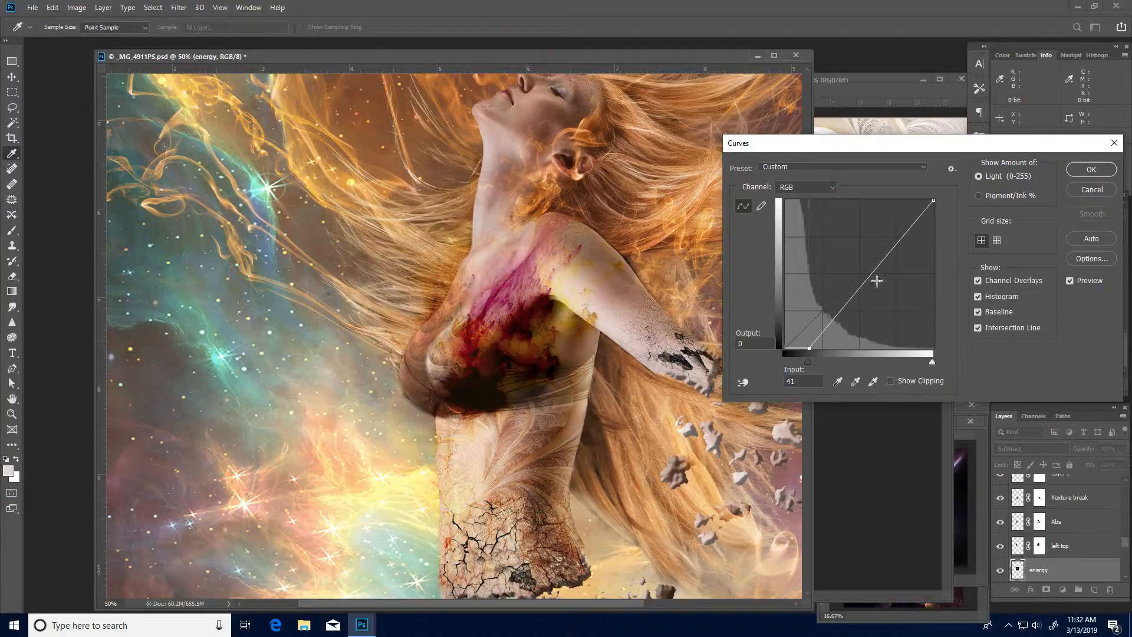
{"action": "left_click_drag", "start_coordinate": [868, 277], "coordinate": [875, 280]}
{"action": "left_click_drag", "start_coordinate": [899, 236], "coordinate": [898, 239]}
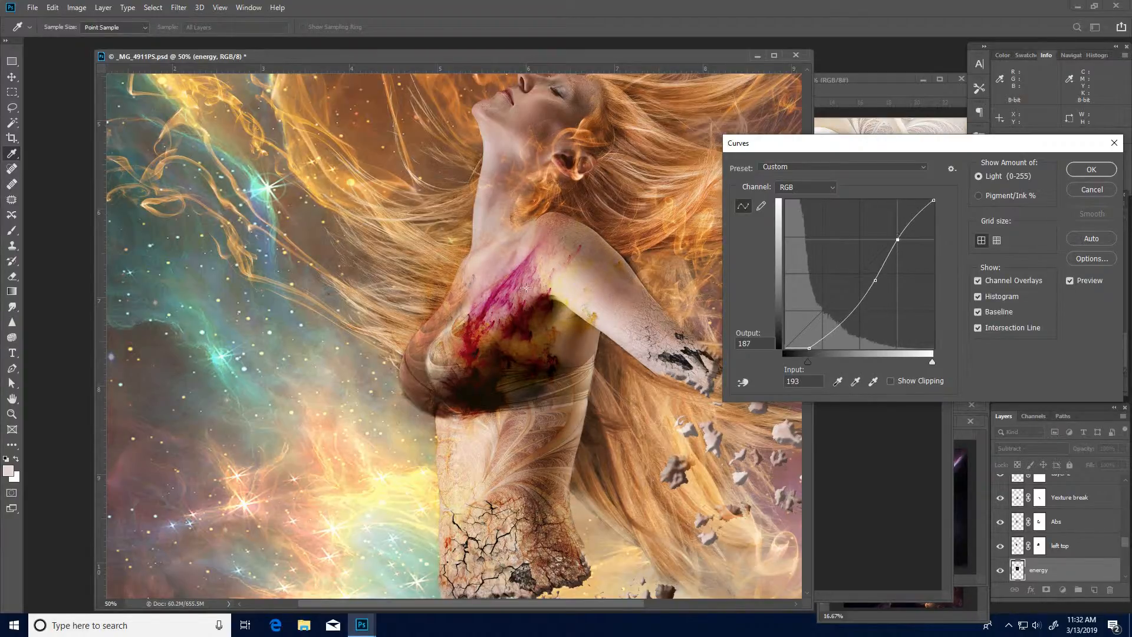
{"action": "left_click", "coordinate": [1091, 170]}
{"action": "key", "text": "m"}
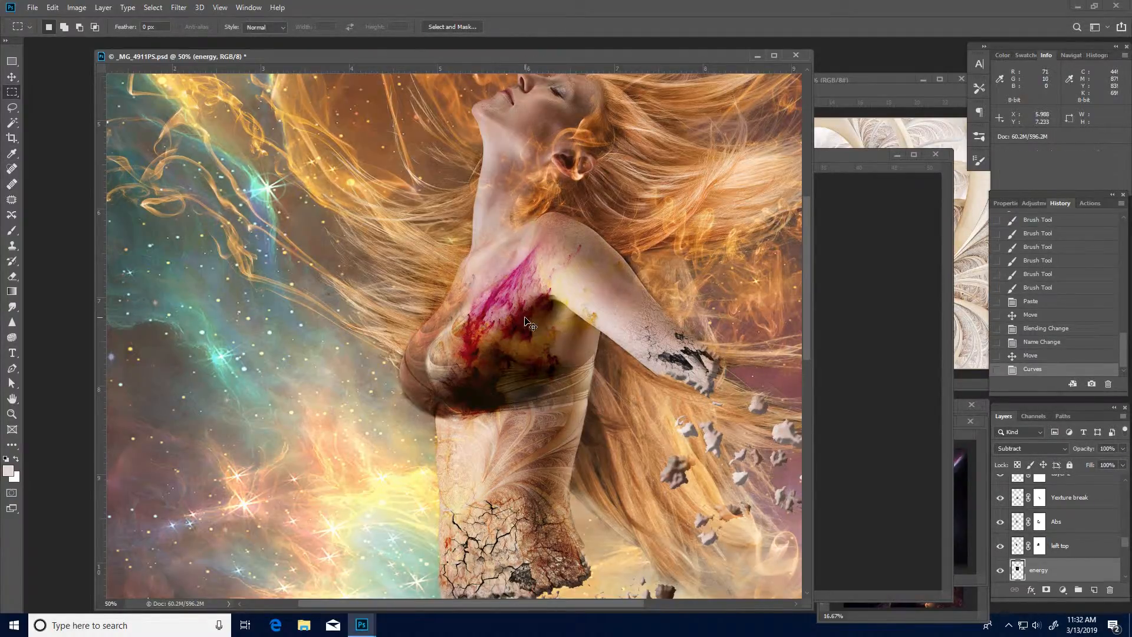
- Start warping the energy layer, bending its upper right corner down along the shoulder and lifting the wing across the chest
{"action": "key", "text": "ctrl+t"}
{"action": "right_click", "coordinate": [565, 342]}
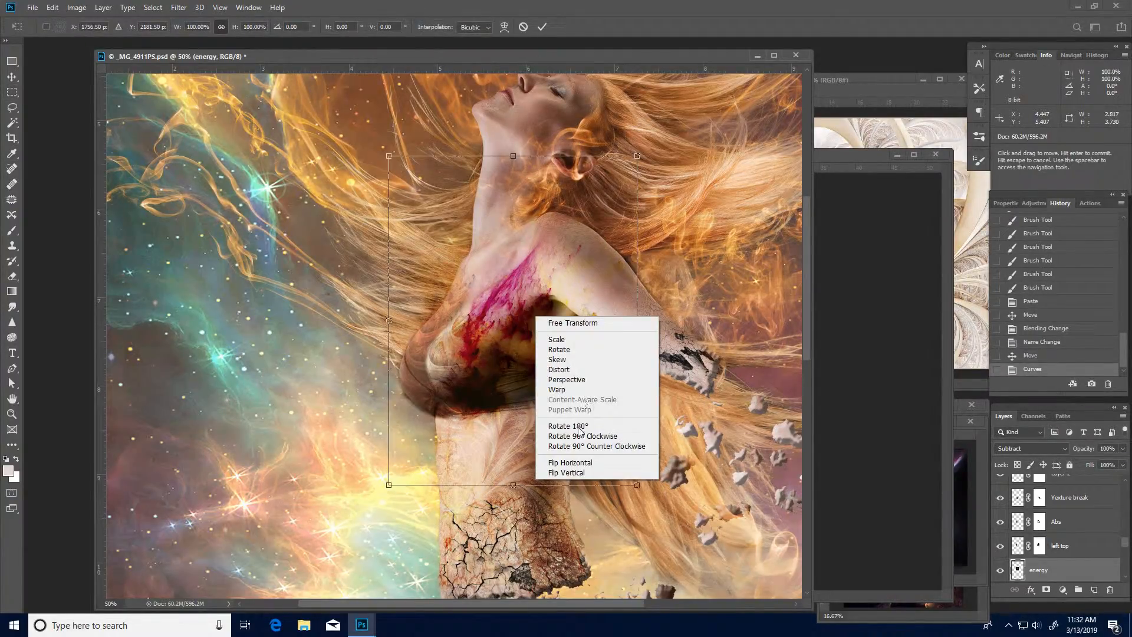
{"action": "left_click", "coordinate": [575, 390]}
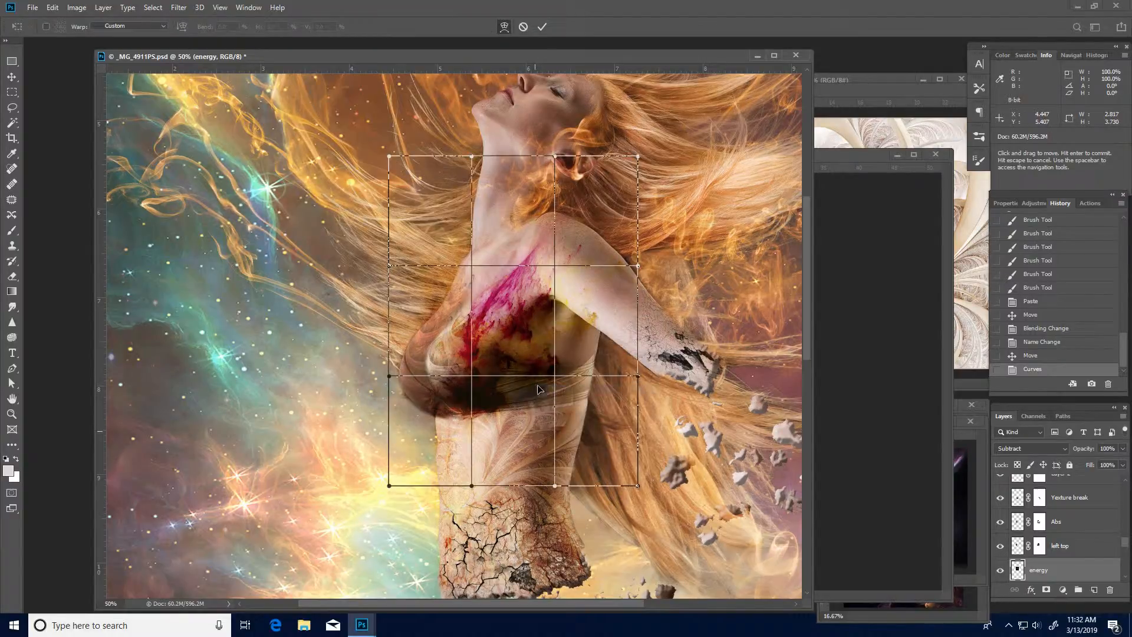
{"action": "left_click_drag", "start_coordinate": [538, 390], "coordinate": [552, 195]}
{"action": "left_click_drag", "start_coordinate": [635, 153], "coordinate": [646, 300]}
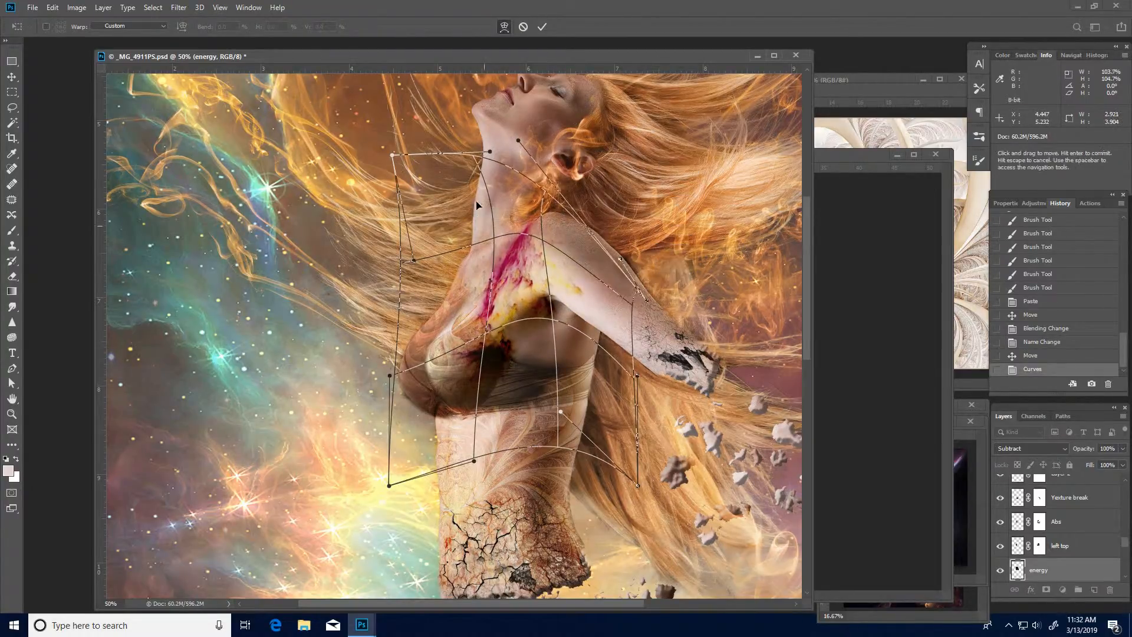
{"action": "left_click_drag", "start_coordinate": [512, 186], "coordinate": [512, 185]}
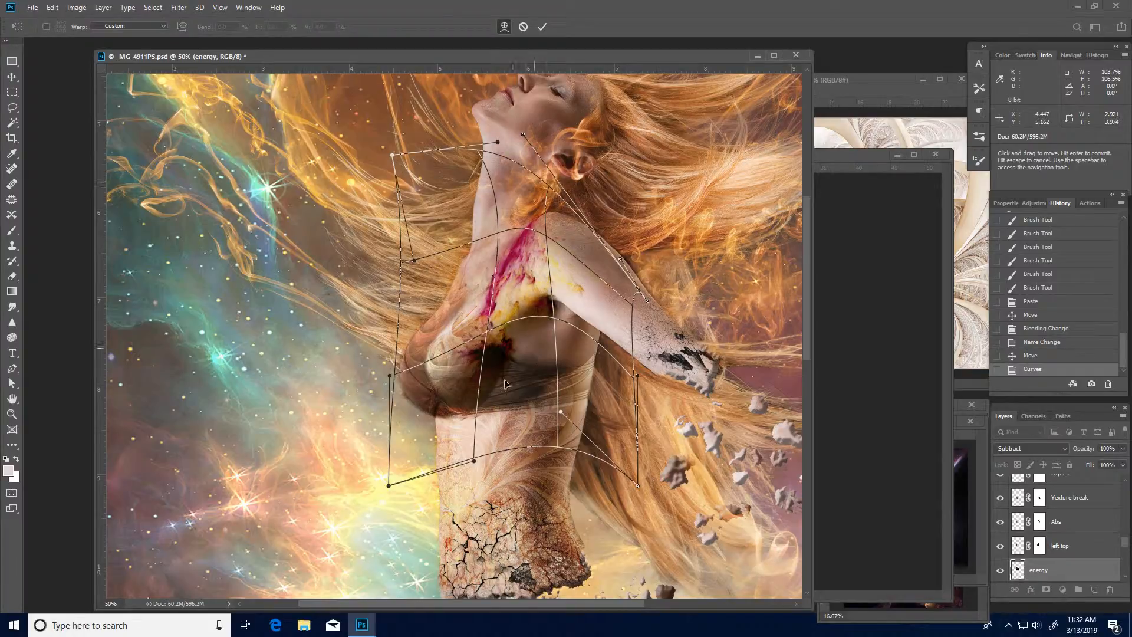
{"action": "left_click_drag", "start_coordinate": [496, 384], "coordinate": [578, 373]}
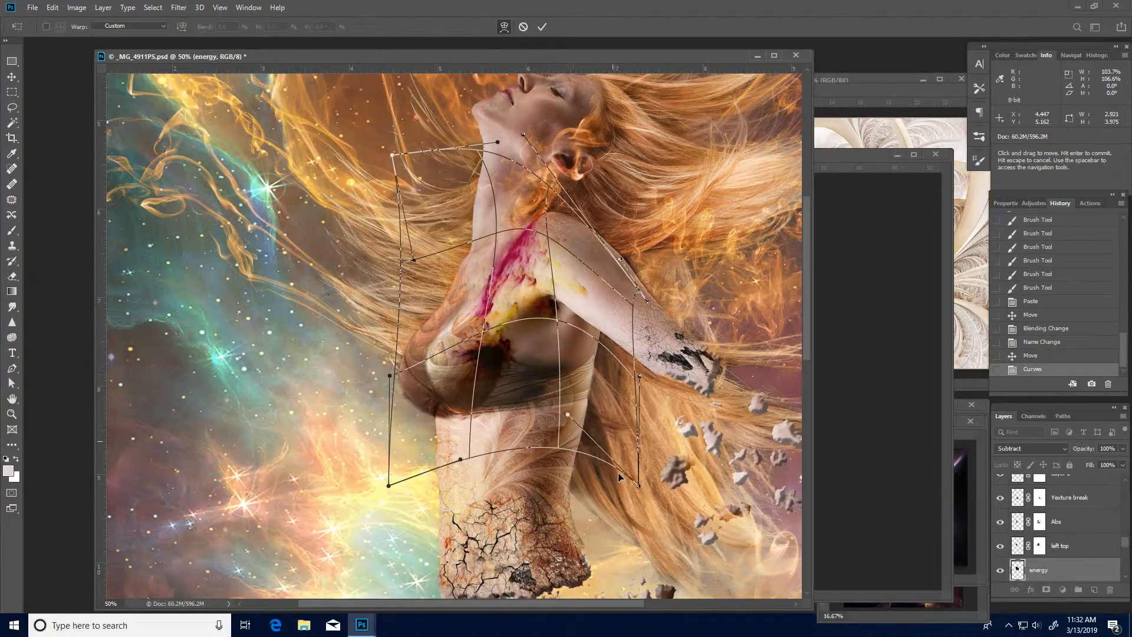
- Stretch the warp's lower corners outward, fit the wing's streaks along the collarbone and top of the bra, and apply the warp
{"action": "left_click_drag", "start_coordinate": [637, 485], "coordinate": [745, 442]}
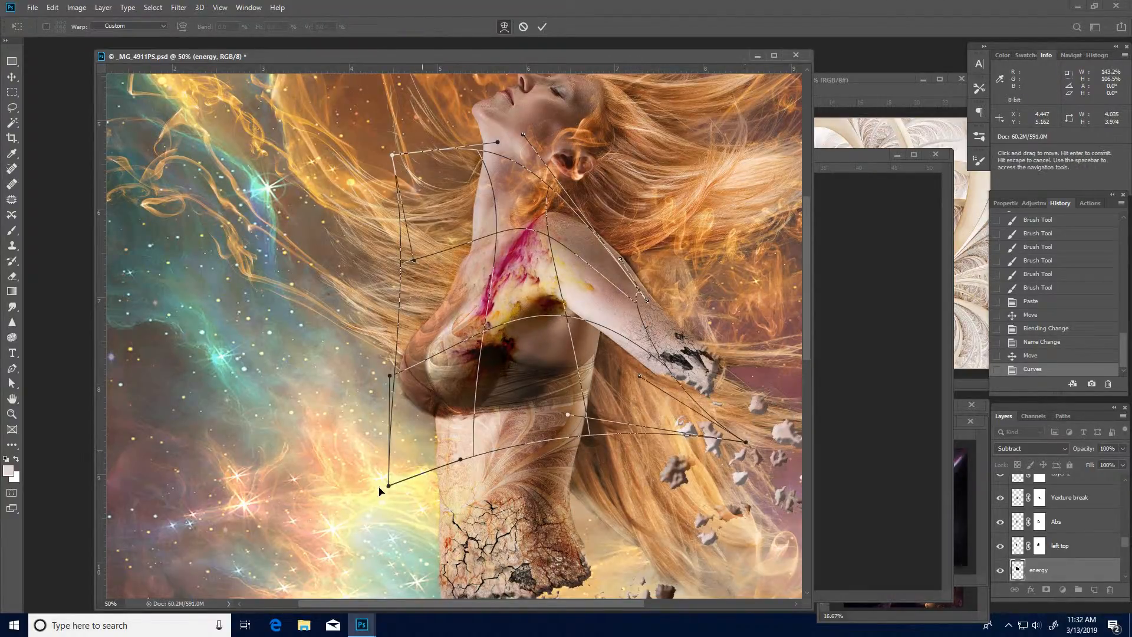
{"action": "left_click_drag", "start_coordinate": [388, 489], "coordinate": [400, 407]}
{"action": "left_click_drag", "start_coordinate": [534, 367], "coordinate": [544, 371]}
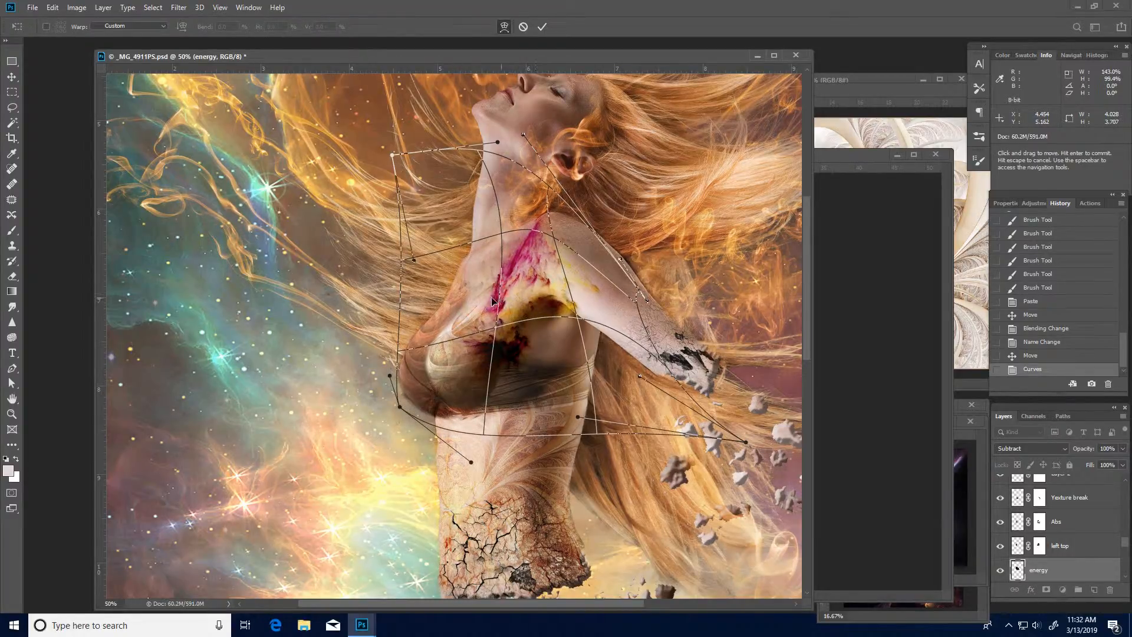
{"action": "left_click_drag", "start_coordinate": [492, 301], "coordinate": [515, 308]}
{"action": "left_click_drag", "start_coordinate": [430, 358], "coordinate": [301, 406]}
{"action": "mouse_move", "coordinate": [493, 261]}
{"action": "left_mouse_down"}
{"action": "mouse_move", "coordinate": [549, 220]}
{"action": "mouse_move", "coordinate": [586, 216]}
{"action": "left_mouse_up"}
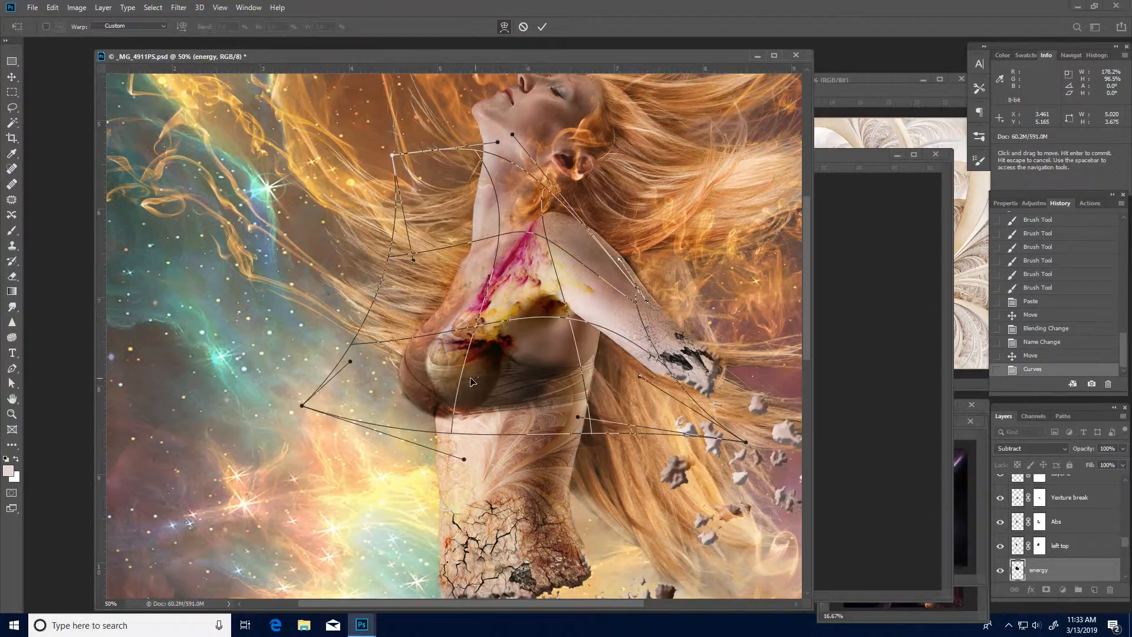
{"action": "left_click_drag", "start_coordinate": [472, 382], "coordinate": [469, 383]}
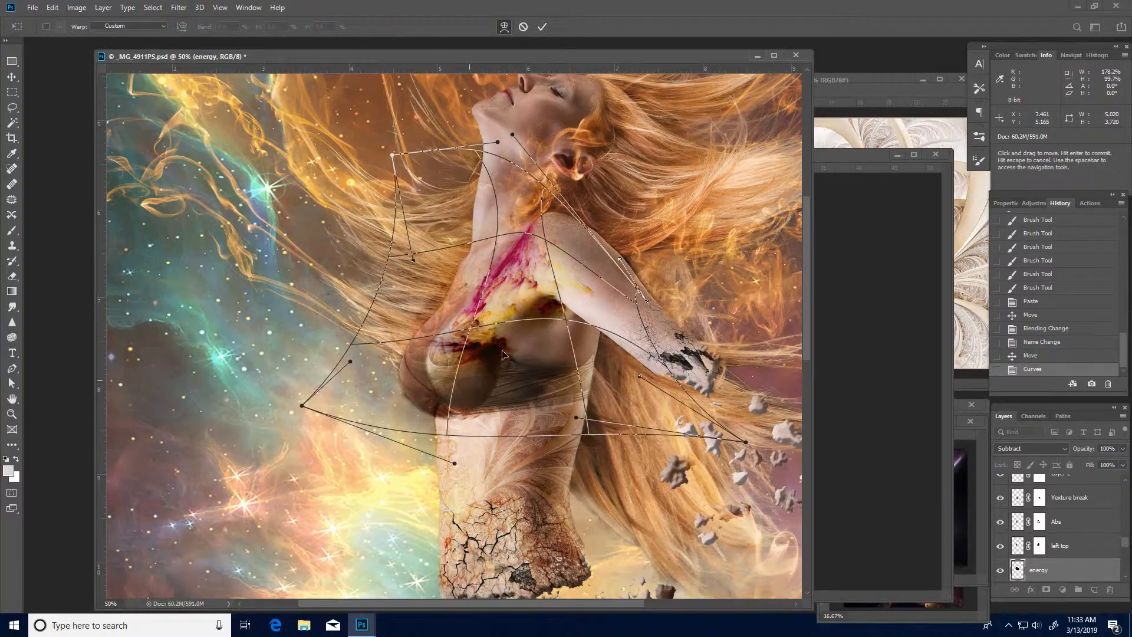
{"action": "key", "text": "Return"}
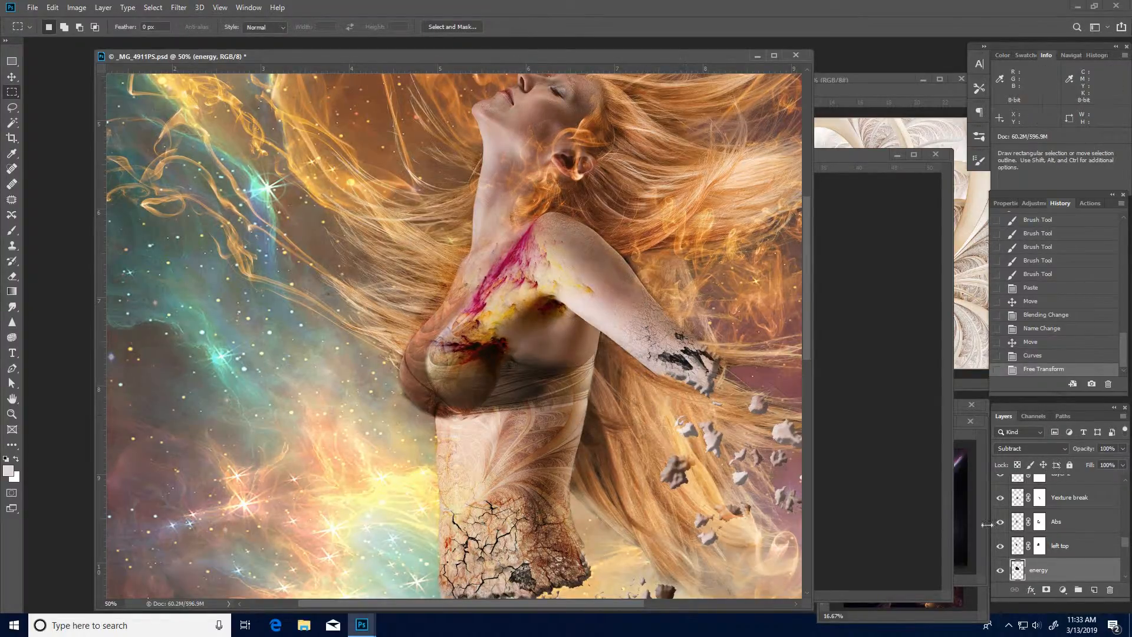
- Add a layer mask to the energy layer and paint out the dark patch under the arm with a black brush
{"action": "left_click", "coordinate": [1045, 591]}
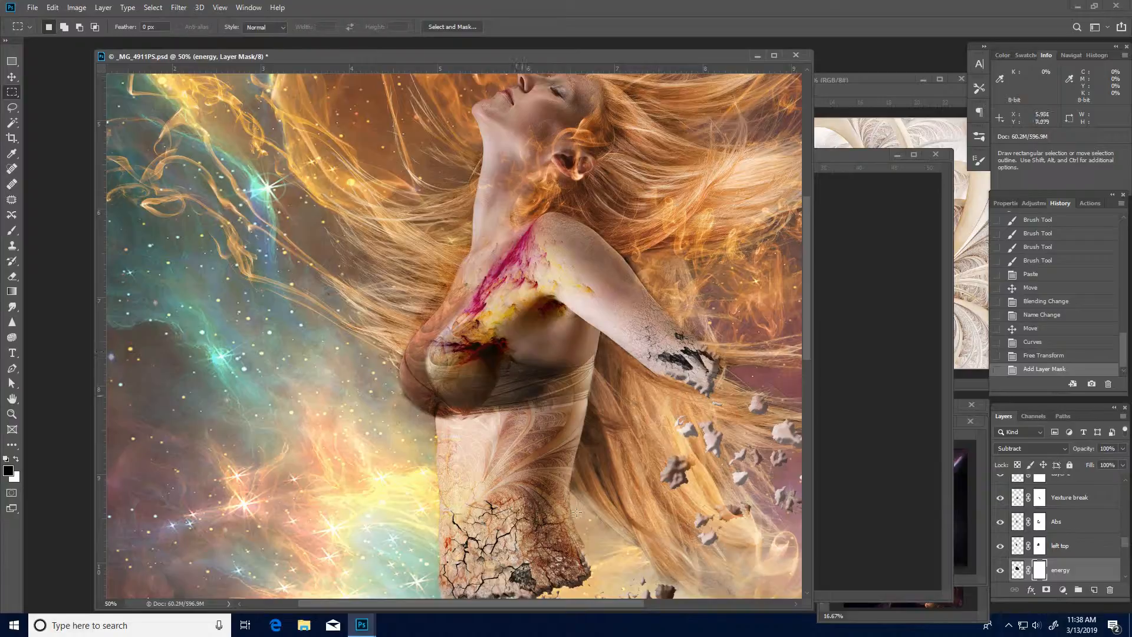
{"action": "key", "text": "b"}
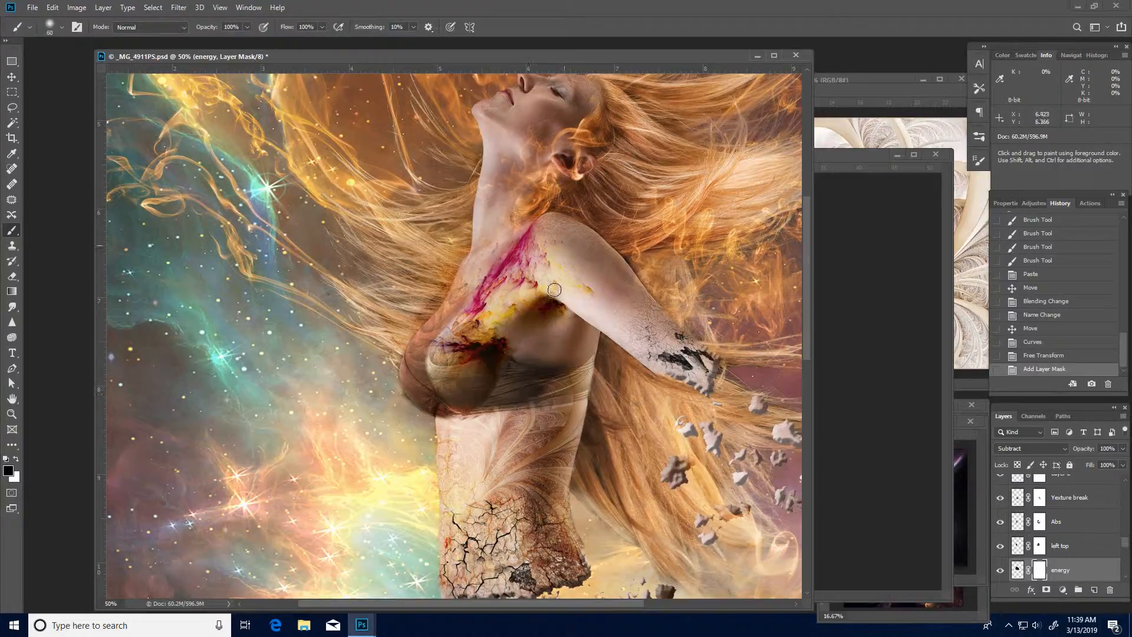
{"action": "mouse_move", "coordinate": [559, 318]}
{"action": "left_mouse_down"}
{"action": "mouse_move", "coordinate": [531, 327]}
{"action": "mouse_move", "coordinate": [508, 380]}
{"action": "mouse_move", "coordinate": [516, 350]}
{"action": "mouse_move", "coordinate": [516, 361]}
{"action": "mouse_move", "coordinate": [597, 293]}
{"action": "left_mouse_up"}
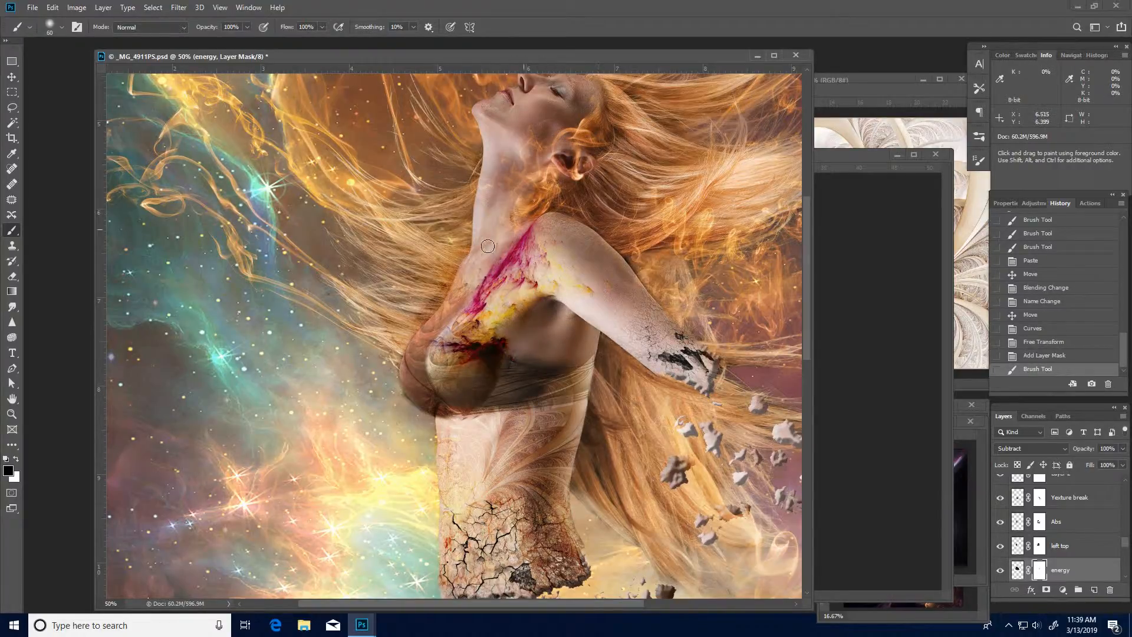
{"action": "mouse_move", "coordinate": [452, 301]}
{"action": "left_mouse_down"}
{"action": "mouse_move", "coordinate": [449, 258]}
{"action": "mouse_move", "coordinate": [489, 238]}
{"action": "mouse_move", "coordinate": [419, 347]}
{"action": "mouse_move", "coordinate": [413, 371]}
{"action": "mouse_move", "coordinate": [438, 409]}
{"action": "mouse_move", "coordinate": [531, 413]}
{"action": "mouse_move", "coordinate": [537, 289]}
{"action": "left_mouse_up"}
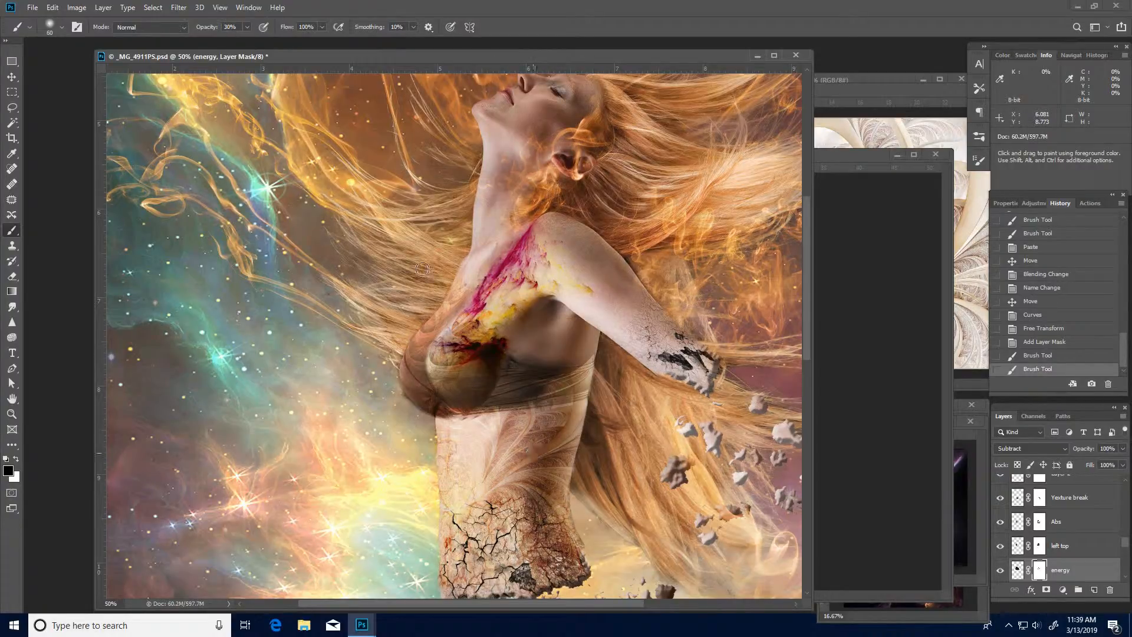
- On the energy layer's mask, fade the dark red areas over the top of the bra cup with a black brush at 30% opacity
{"action": "mouse_move", "coordinate": [448, 348]}
{"action": "left_mouse_down"}
{"action": "mouse_move", "coordinate": [447, 367]}
{"action": "mouse_move", "coordinate": [438, 349]}
{"action": "mouse_move", "coordinate": [459, 357]}
{"action": "left_mouse_up"}
{"action": "left_click_drag", "start_coordinate": [462, 357], "coordinate": [469, 359]}
{"action": "left_click_drag", "start_coordinate": [467, 357], "coordinate": [480, 366]}
{"action": "left_click_drag", "start_coordinate": [484, 358], "coordinate": [503, 346]}
{"action": "mouse_move", "coordinate": [485, 354]}
{"action": "left_mouse_down"}
{"action": "mouse_move", "coordinate": [508, 347]}
{"action": "mouse_move", "coordinate": [483, 349]}
{"action": "mouse_move", "coordinate": [473, 356]}
{"action": "mouse_move", "coordinate": [515, 359]}
{"action": "mouse_move", "coordinate": [492, 371]}
{"action": "mouse_move", "coordinate": [509, 357]}
{"action": "mouse_move", "coordinate": [500, 376]}
{"action": "mouse_move", "coordinate": [477, 360]}
{"action": "mouse_move", "coordinate": [506, 352]}
{"action": "mouse_move", "coordinate": [482, 352]}
{"action": "left_mouse_up"}
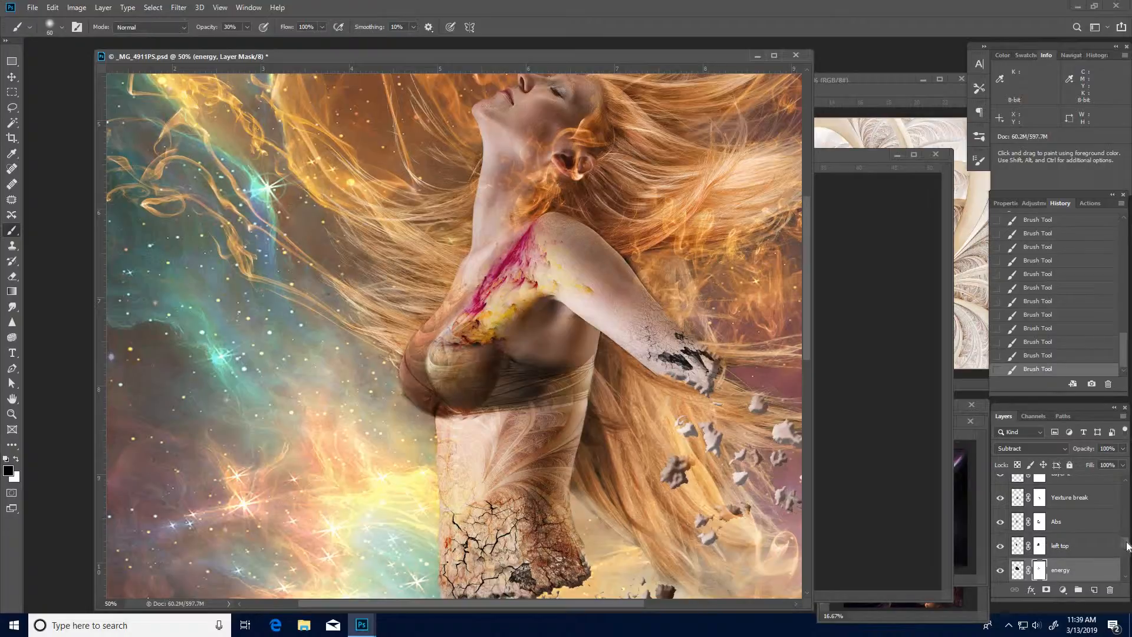
{"action": "left_click_drag", "start_coordinate": [1127, 545], "coordinate": [1127, 549]}
{"action": "left_click", "coordinate": [1040, 563]}
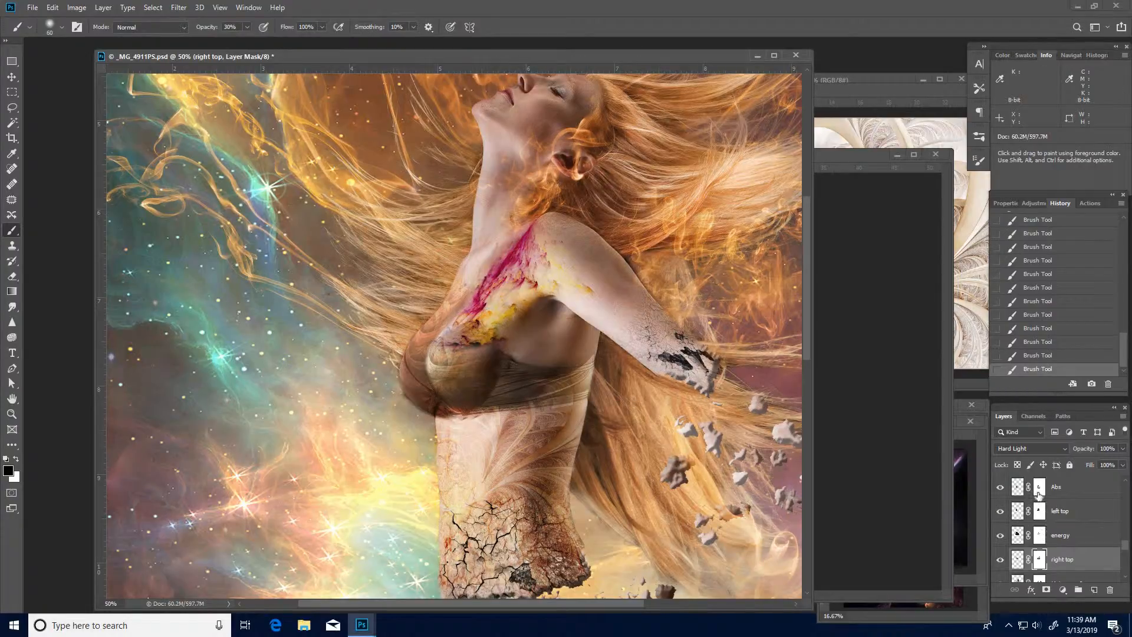
{"action": "key", "text": "alt+bracketright"}
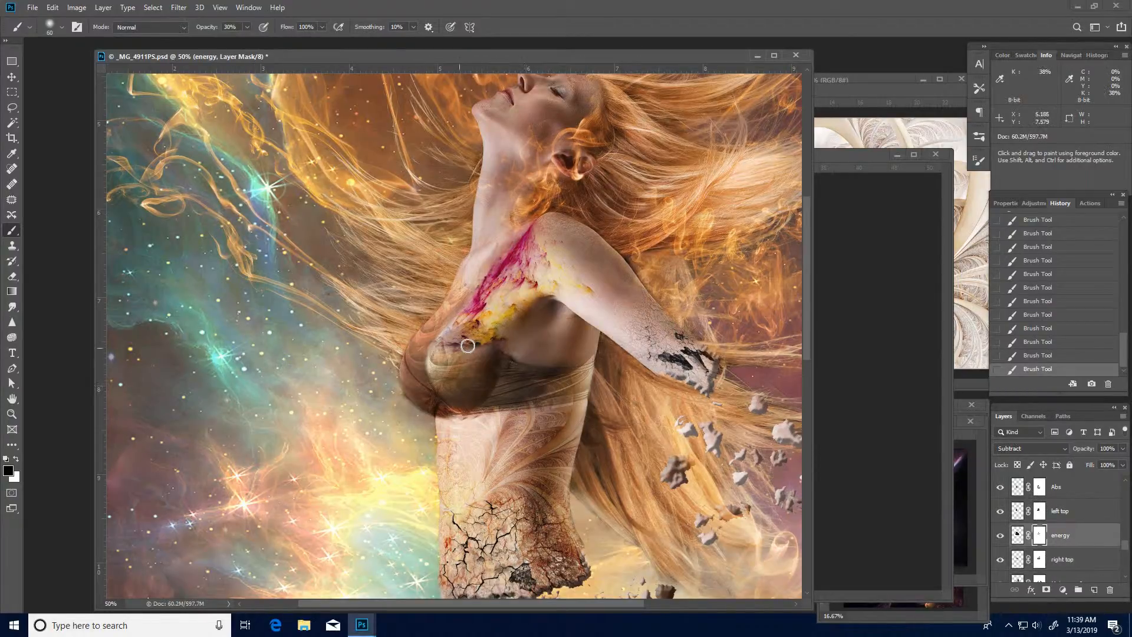
{"action": "left_click_drag", "start_coordinate": [472, 346], "coordinate": [461, 346]}
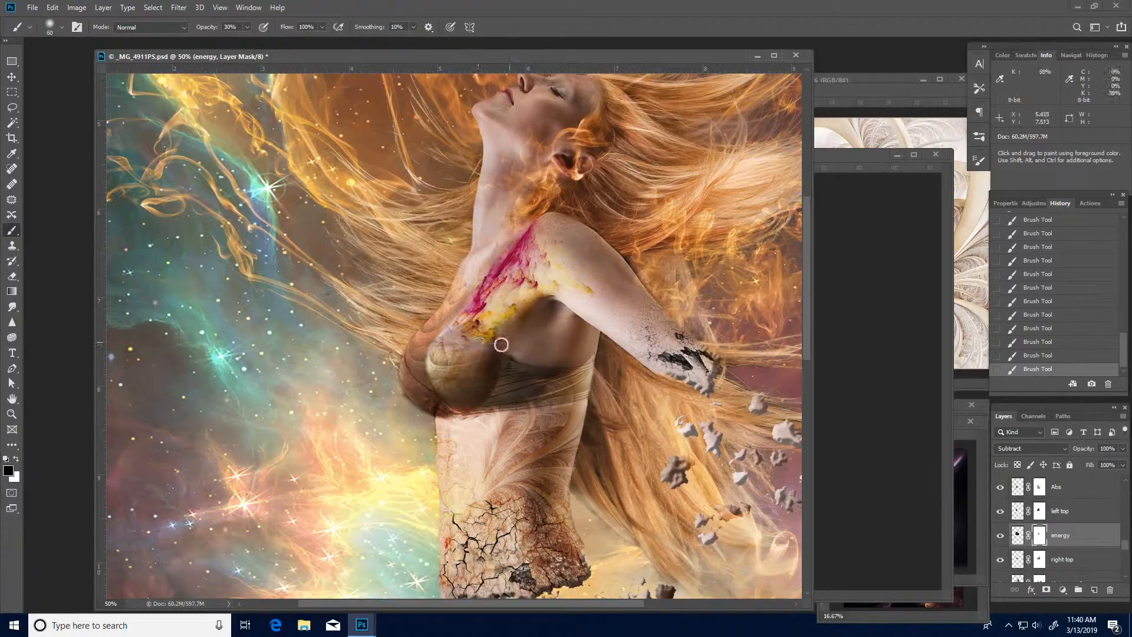
- Create a new layer named Equalizer in Soft Light mode directly above the Main copy 2 layer
{"action": "left_click", "coordinate": [1039, 560]}
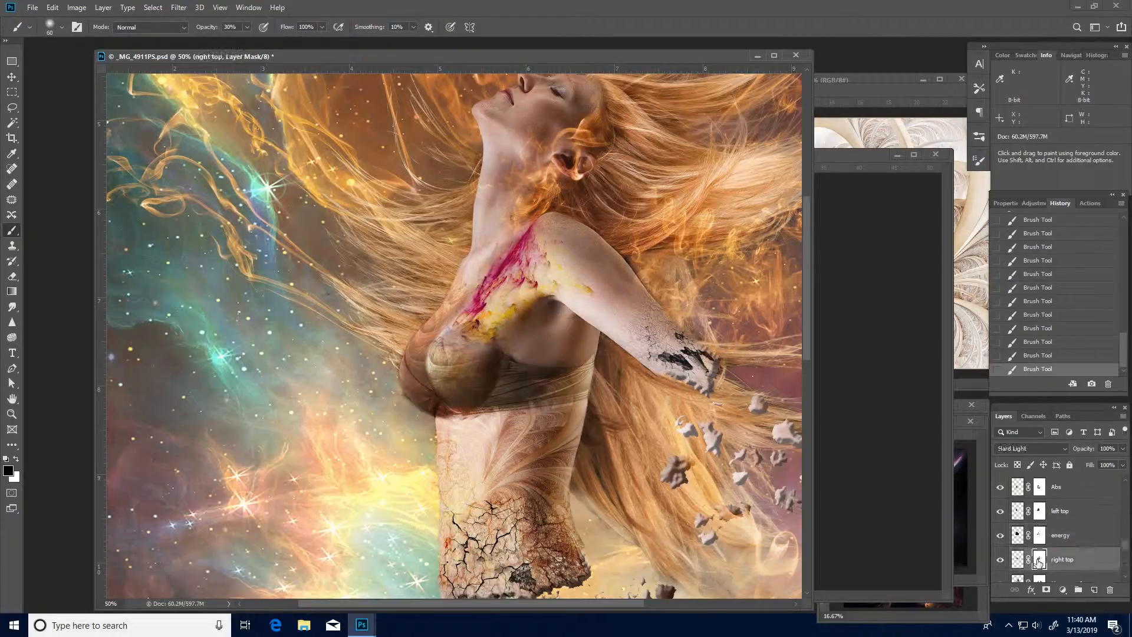
{"action": "key", "text": "x"}
{"action": "scroll", "coordinate": [1124, 549], "scroll_direction": "down", "scroll_amount": 2}
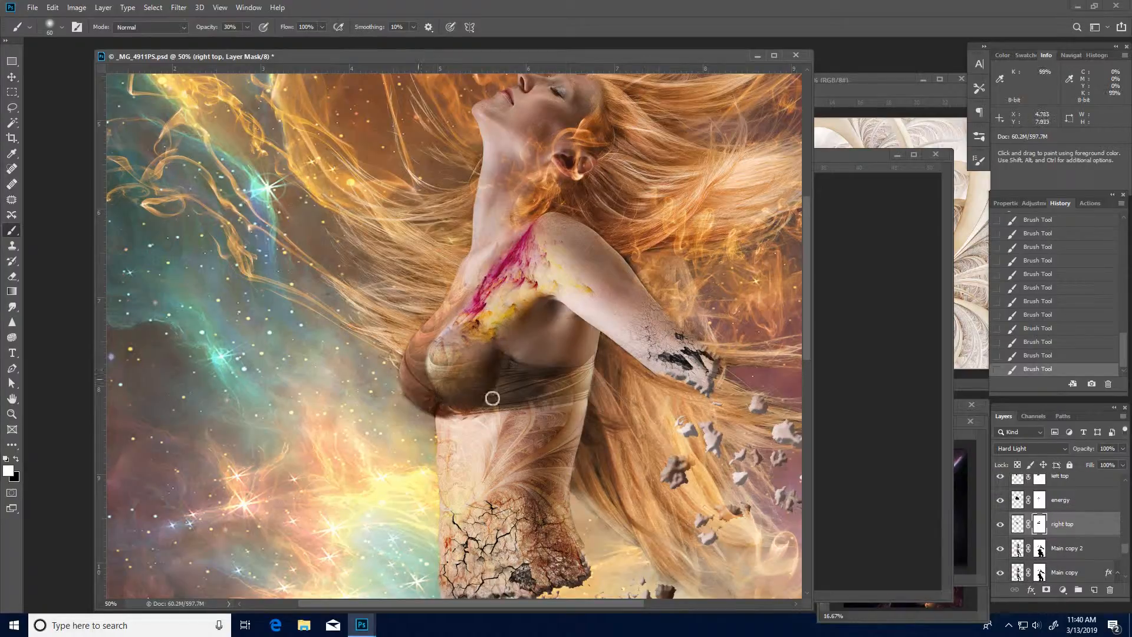
{"action": "left_click", "coordinate": [1068, 549]}
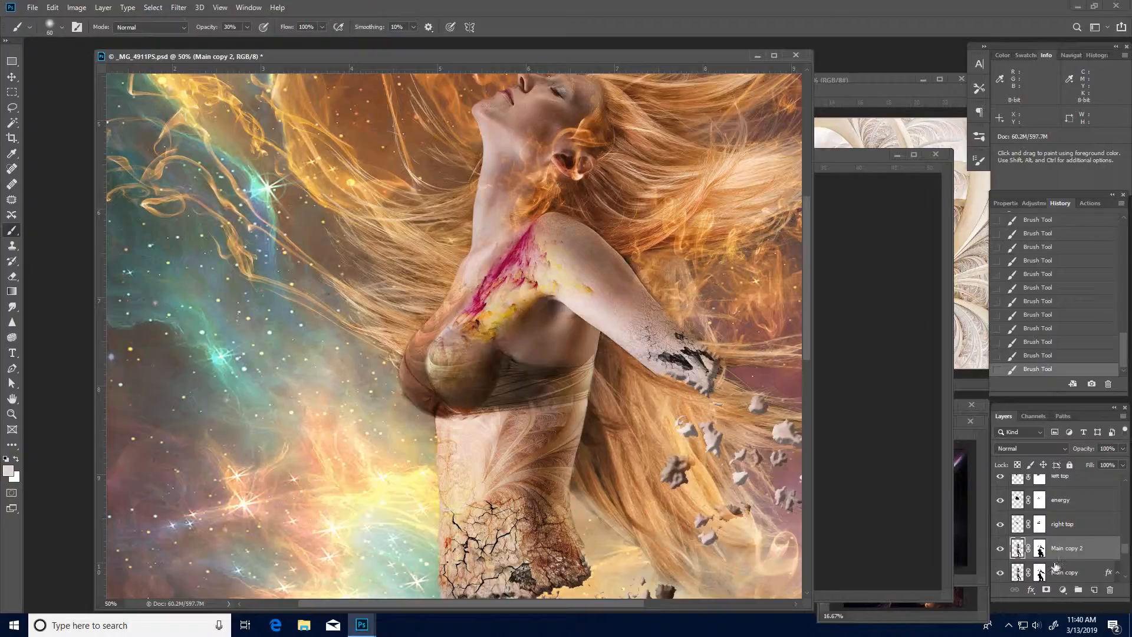
{"action": "key", "text": "ctrl+shift+n"}
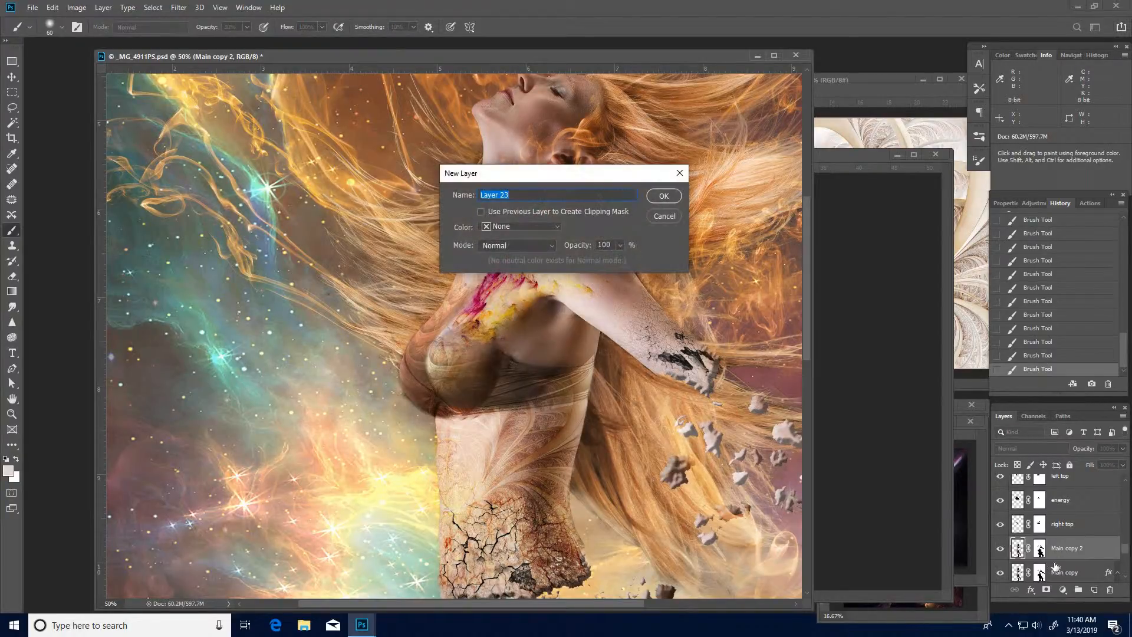
{"action": "type", "text": "Equalizer"}
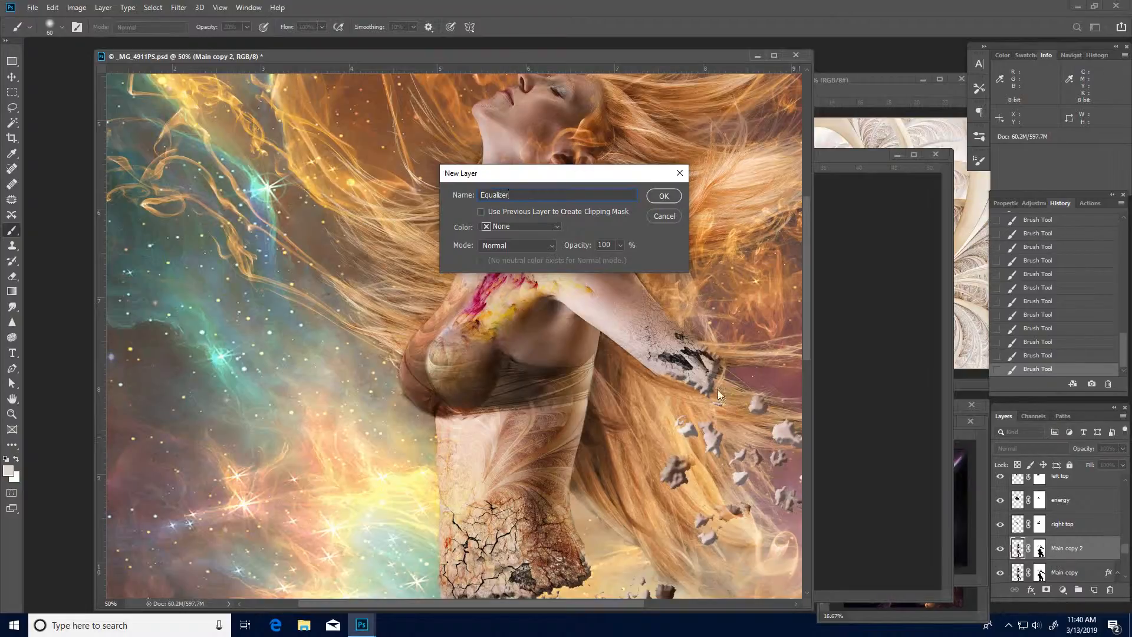
{"action": "left_click", "coordinate": [549, 247]}
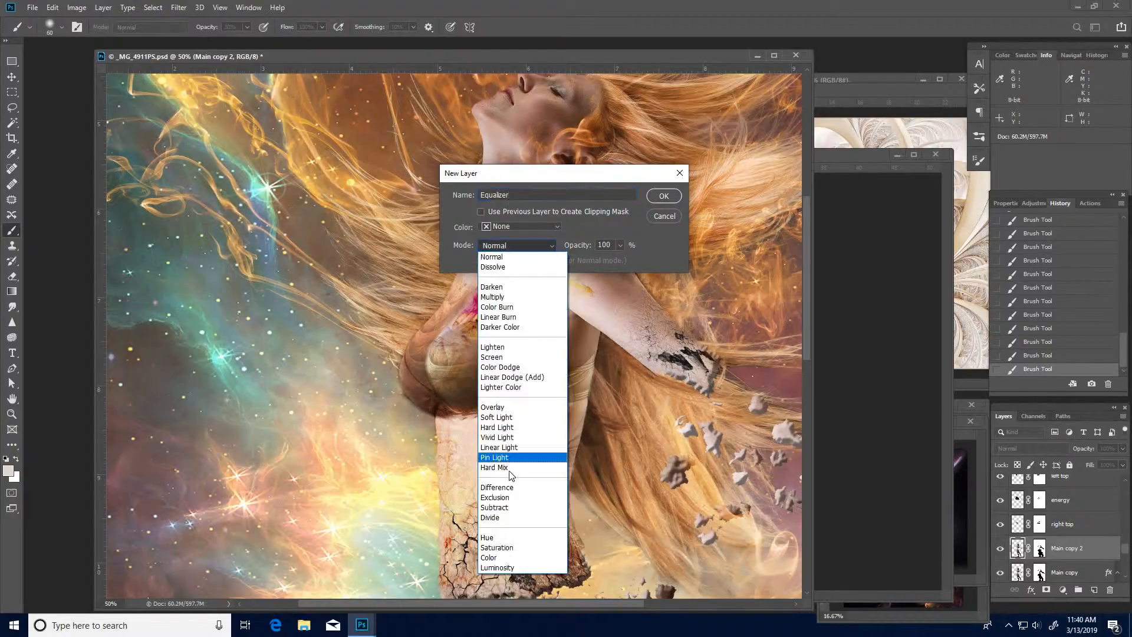
{"action": "left_click", "coordinate": [496, 417]}
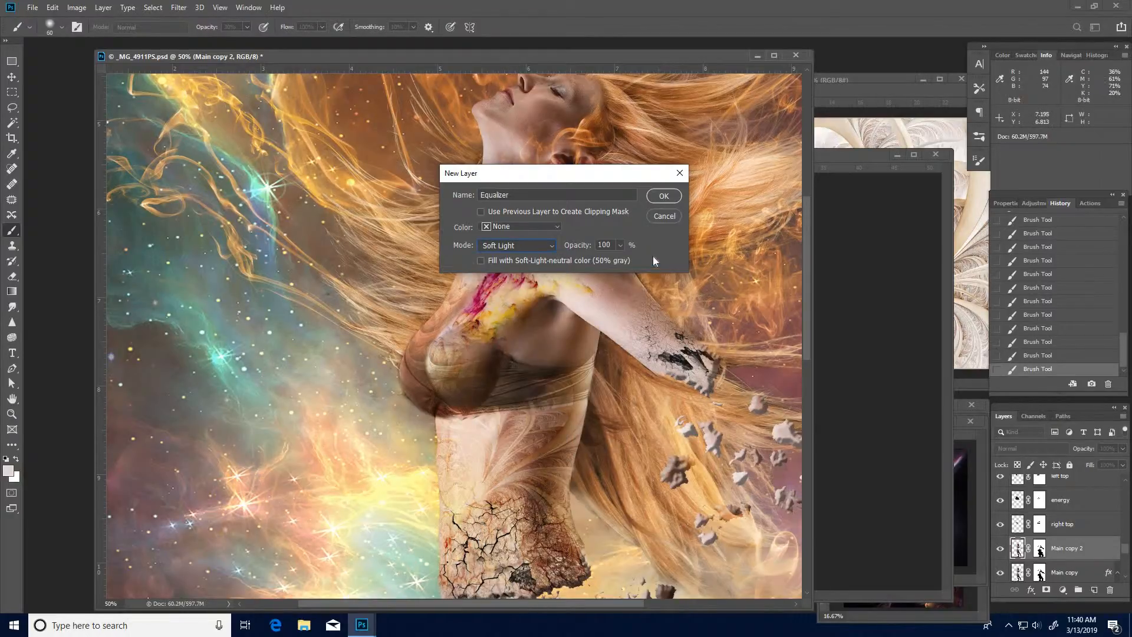
{"action": "left_click", "coordinate": [664, 197]}
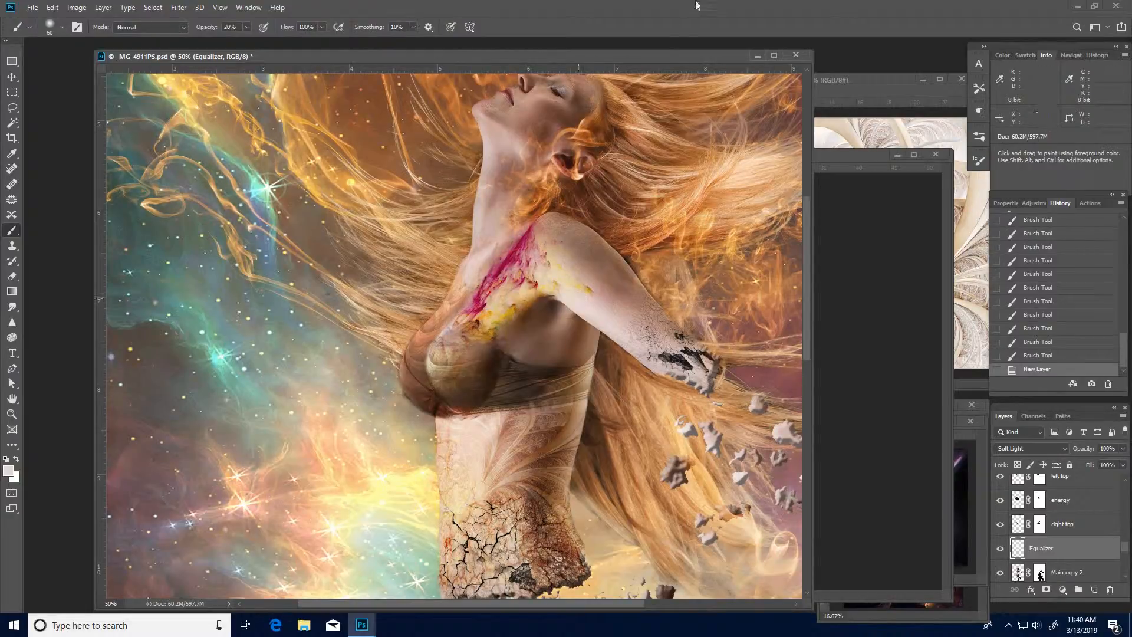
- On the Equalizer layer, sample the light skin tone near the armpit and lighten the bra cup's dark inner shadow at 20% brush opacity
{"action": "left_click", "coordinate": [566, 294], "text": "alt"}
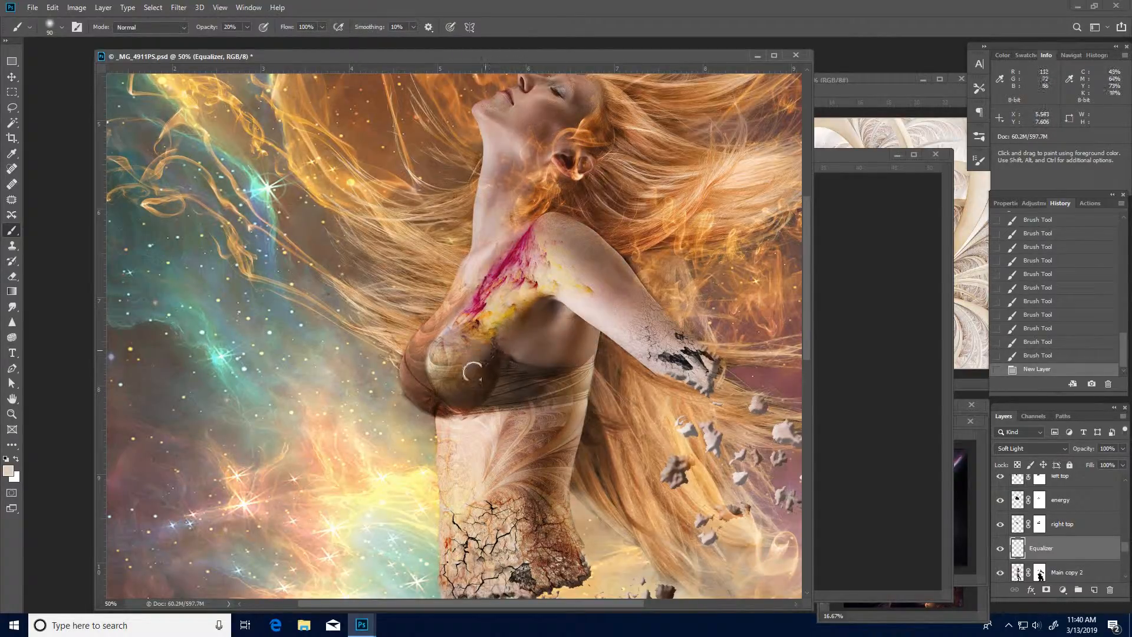
{"action": "mouse_move", "coordinate": [501, 365]}
{"action": "left_mouse_down"}
{"action": "mouse_move", "coordinate": [540, 378]}
{"action": "mouse_move", "coordinate": [494, 373]}
{"action": "left_mouse_up"}
{"action": "mouse_move", "coordinate": [494, 373]}
{"action": "left_mouse_down"}
{"action": "mouse_move", "coordinate": [549, 379]}
{"action": "mouse_move", "coordinate": [486, 367]}
{"action": "left_mouse_up"}
{"action": "mouse_move", "coordinate": [487, 367]}
{"action": "left_mouse_down"}
{"action": "mouse_move", "coordinate": [543, 379]}
{"action": "mouse_move", "coordinate": [493, 369]}
{"action": "mouse_move", "coordinate": [482, 394]}
{"action": "mouse_move", "coordinate": [531, 387]}
{"action": "mouse_move", "coordinate": [480, 403]}
{"action": "mouse_move", "coordinate": [537, 393]}
{"action": "mouse_move", "coordinate": [460, 406]}
{"action": "mouse_move", "coordinate": [489, 370]}
{"action": "mouse_move", "coordinate": [452, 390]}
{"action": "mouse_move", "coordinate": [490, 345]}
{"action": "mouse_move", "coordinate": [441, 382]}
{"action": "mouse_move", "coordinate": [466, 378]}
{"action": "mouse_move", "coordinate": [487, 338]}
{"action": "mouse_move", "coordinate": [467, 382]}
{"action": "mouse_move", "coordinate": [434, 403]}
{"action": "mouse_move", "coordinate": [409, 376]}
{"action": "mouse_move", "coordinate": [444, 409]}
{"action": "mouse_move", "coordinate": [445, 378]}
{"action": "mouse_move", "coordinate": [481, 376]}
{"action": "mouse_move", "coordinate": [476, 359]}
{"action": "mouse_move", "coordinate": [444, 369]}
{"action": "mouse_move", "coordinate": [434, 383]}
{"action": "mouse_move", "coordinate": [501, 333]}
{"action": "mouse_move", "coordinate": [455, 397]}
{"action": "mouse_move", "coordinate": [485, 375]}
{"action": "mouse_move", "coordinate": [461, 394]}
{"action": "mouse_move", "coordinate": [520, 376]}
{"action": "mouse_move", "coordinate": [536, 355]}
{"action": "mouse_move", "coordinate": [495, 387]}
{"action": "mouse_move", "coordinate": [578, 382]}
{"action": "mouse_move", "coordinate": [504, 389]}
{"action": "mouse_move", "coordinate": [556, 377]}
{"action": "mouse_move", "coordinate": [504, 372]}
{"action": "mouse_move", "coordinate": [536, 382]}
{"action": "mouse_move", "coordinate": [467, 408]}
{"action": "mouse_move", "coordinate": [489, 352]}
{"action": "mouse_move", "coordinate": [441, 374]}
{"action": "mouse_move", "coordinate": [469, 397]}
{"action": "mouse_move", "coordinate": [489, 359]}
{"action": "left_mouse_up"}
{"action": "key", "text": "space"}
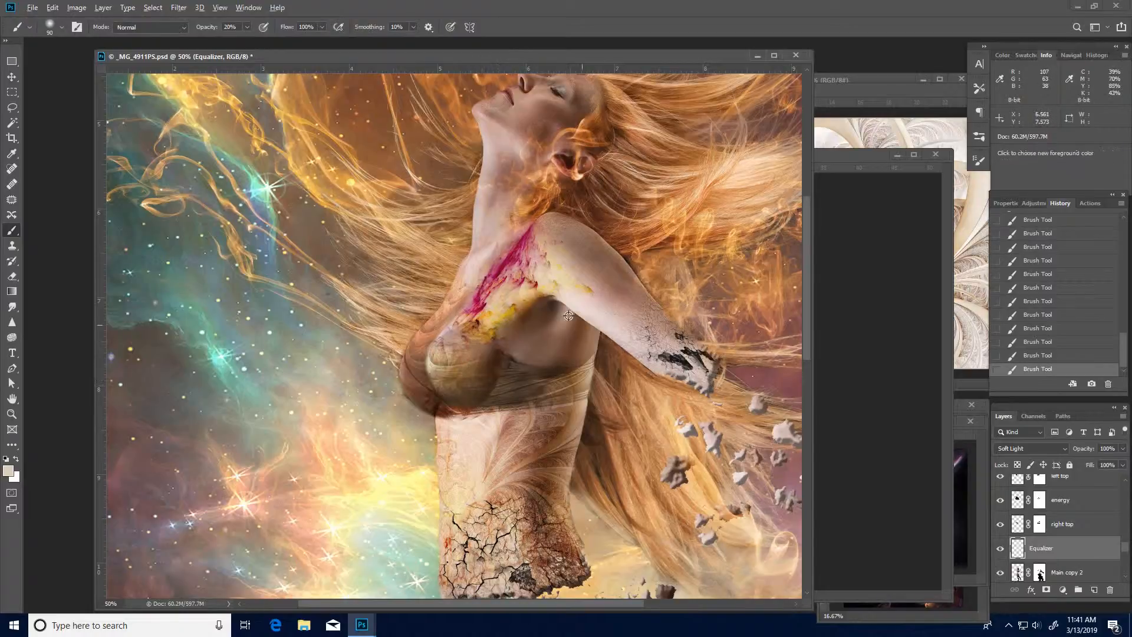
- Sample the brown tone under the arm, shade across the bra cup and band at 20% opacity, and swap the foreground color to white
{"action": "left_click", "coordinate": [562, 359], "text": "alt"}
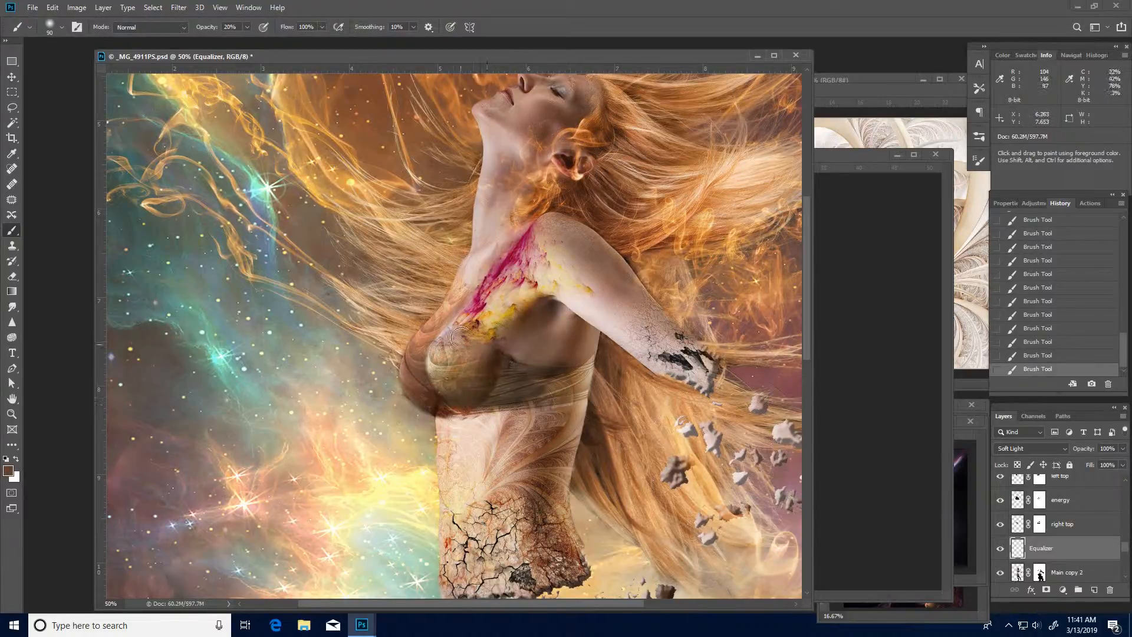
{"action": "mouse_move", "coordinate": [448, 347]}
{"action": "left_mouse_down"}
{"action": "mouse_move", "coordinate": [457, 321]}
{"action": "mouse_move", "coordinate": [436, 373]}
{"action": "mouse_move", "coordinate": [516, 388]}
{"action": "mouse_move", "coordinate": [468, 396]}
{"action": "mouse_move", "coordinate": [473, 331]}
{"action": "mouse_move", "coordinate": [485, 398]}
{"action": "mouse_move", "coordinate": [544, 410]}
{"action": "left_mouse_up"}
{"action": "key", "text": "space"}
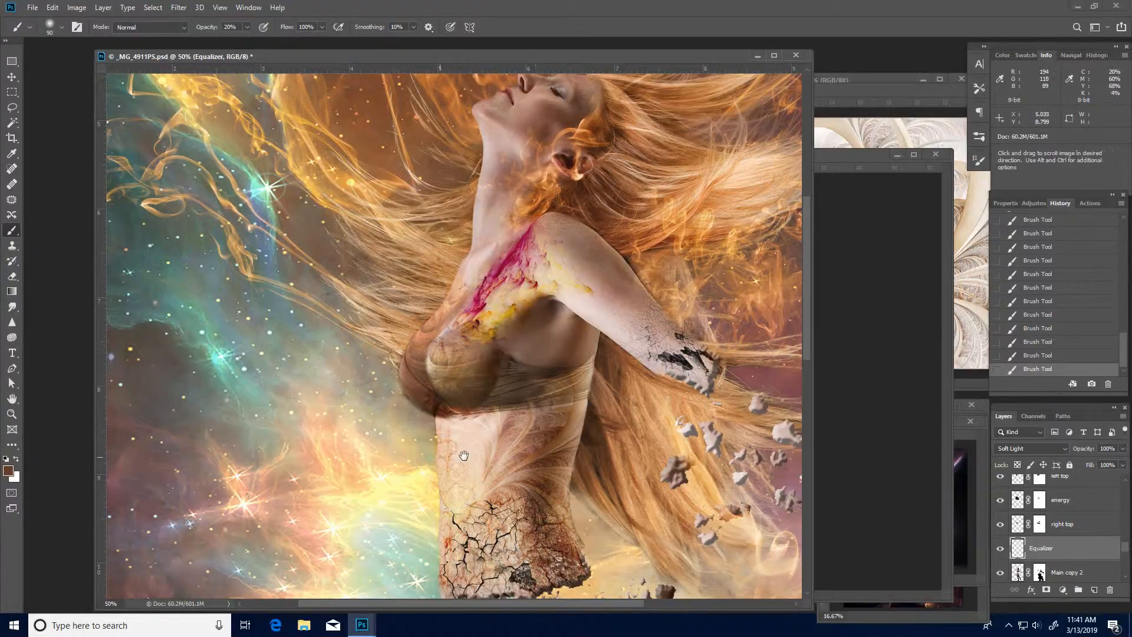
{"action": "left_click_drag", "start_coordinate": [485, 430], "coordinate": [438, 380]}
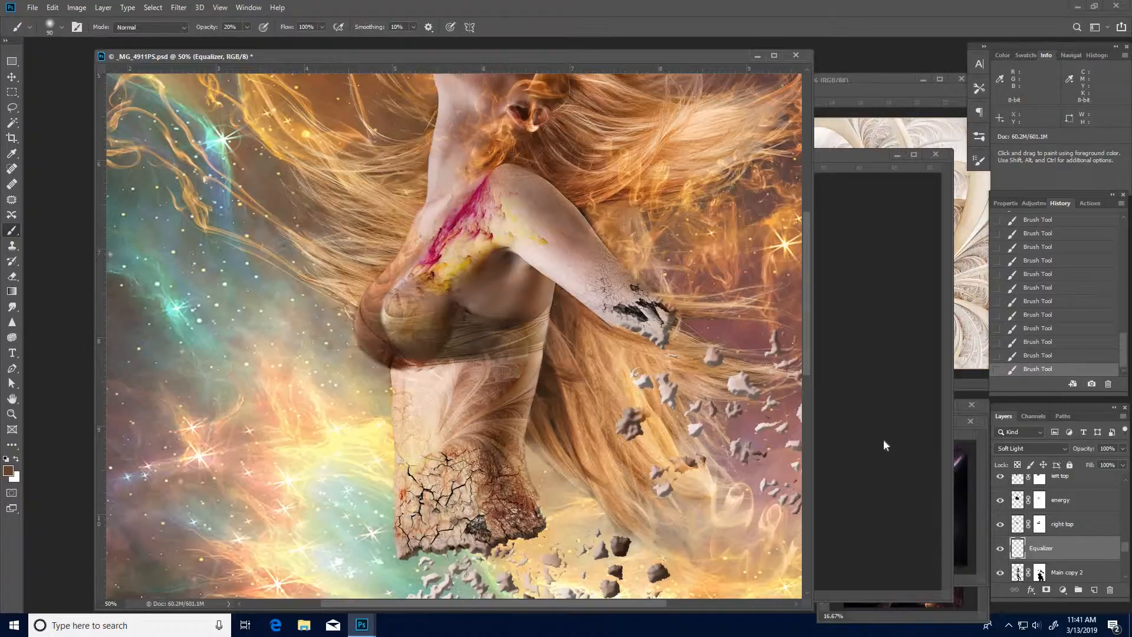
{"action": "key", "text": "x"}
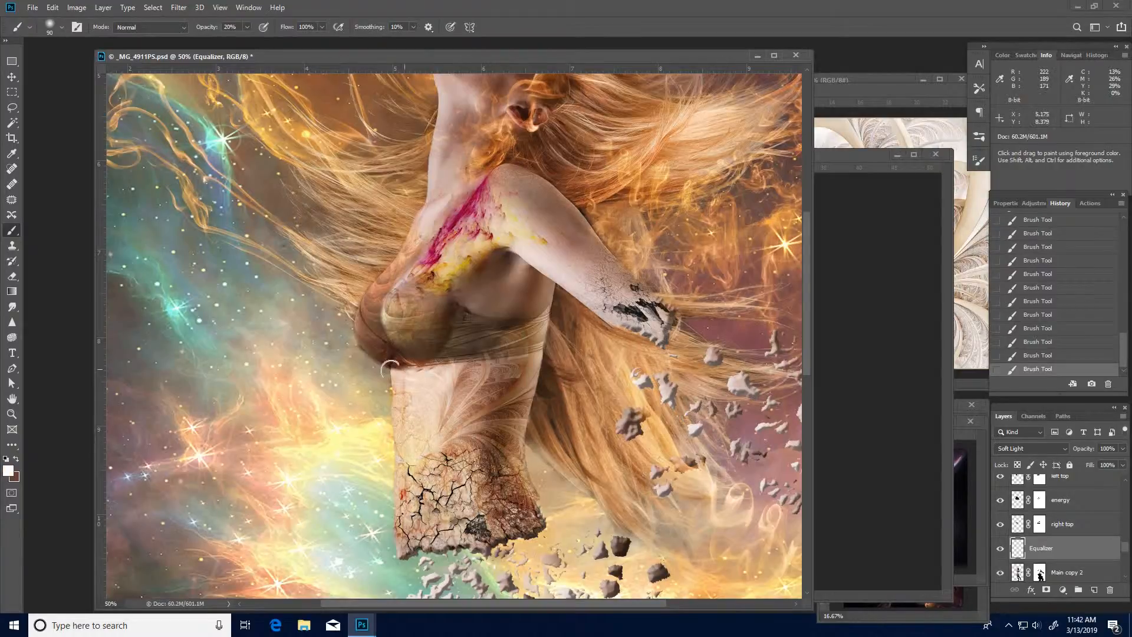